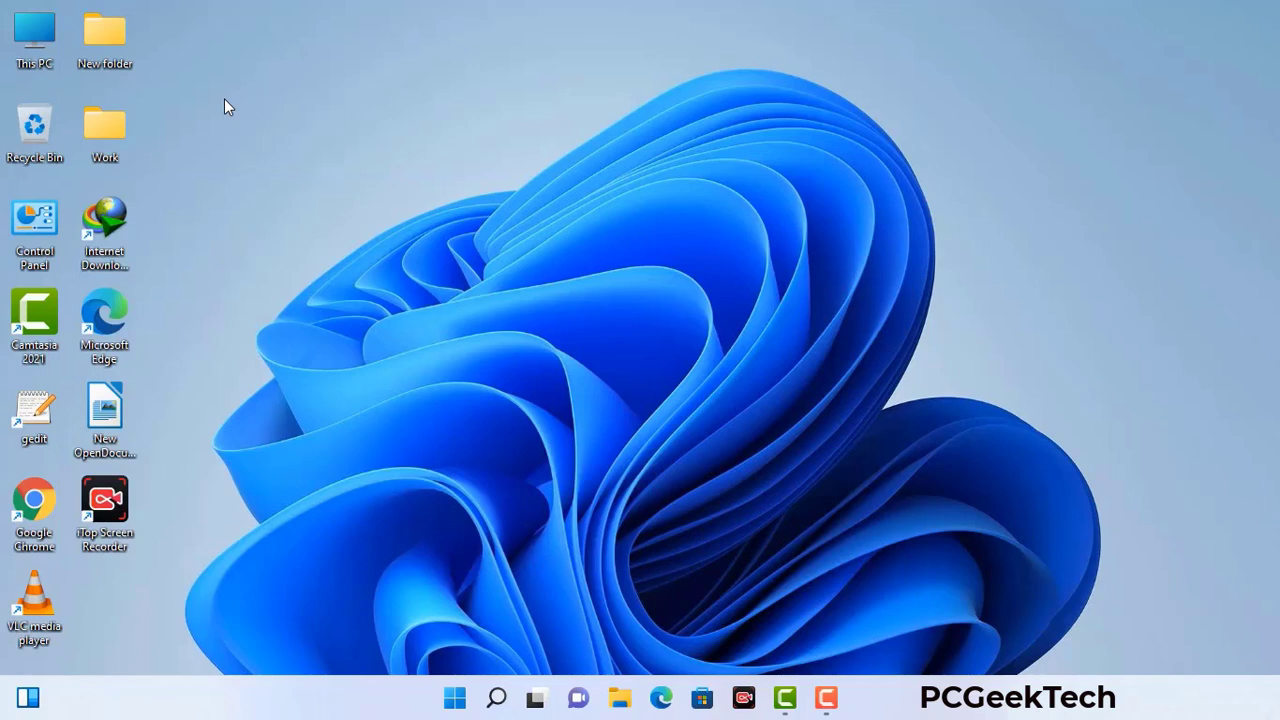
- Open System Configuration by running msconfig from the Run dialog
{"action": "key", "text": "super+r"}
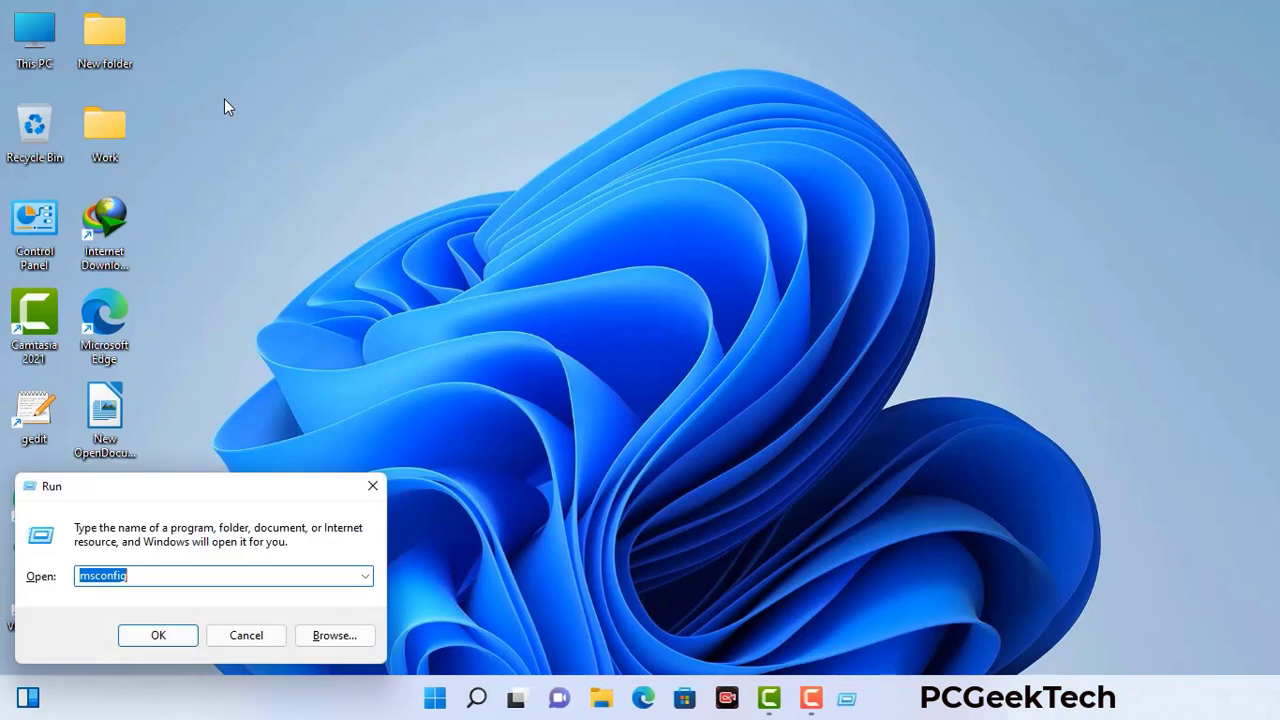
{"action": "left_click_drag", "start_coordinate": [219, 487], "coordinate": [563, 158]}
{"action": "left_click", "coordinate": [510, 248]}
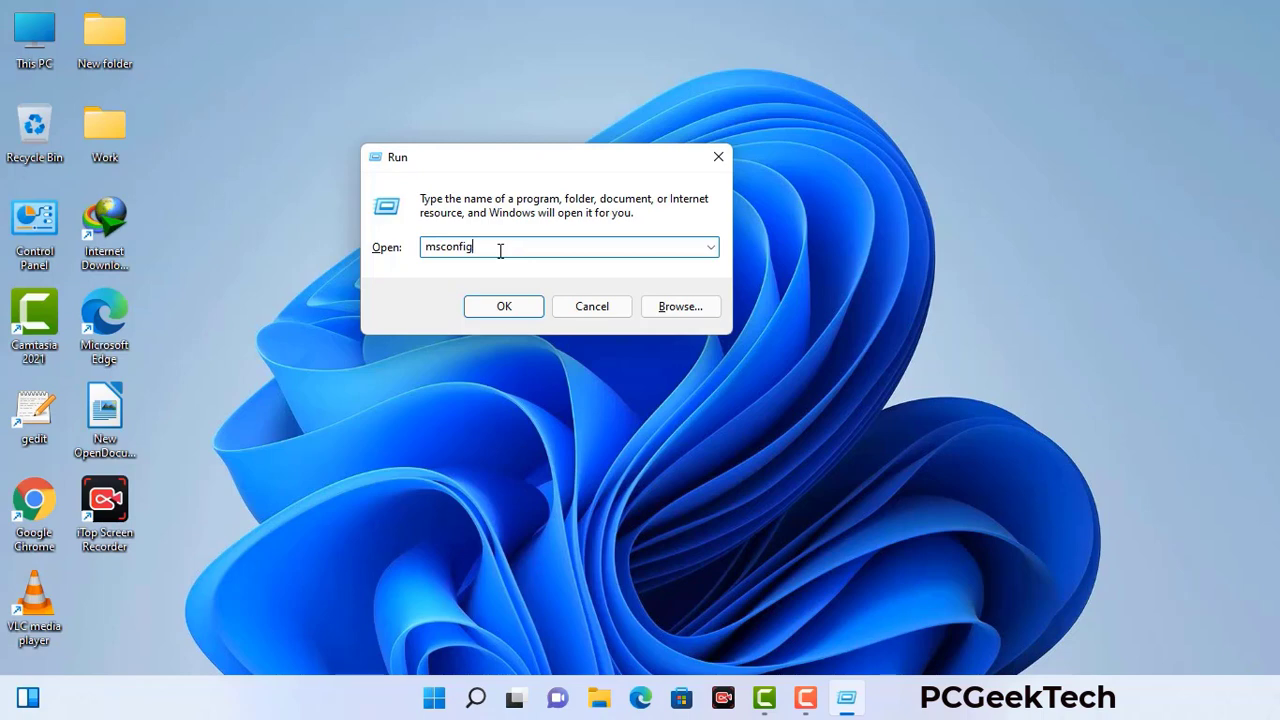
{"action": "left_click", "coordinate": [494, 312]}
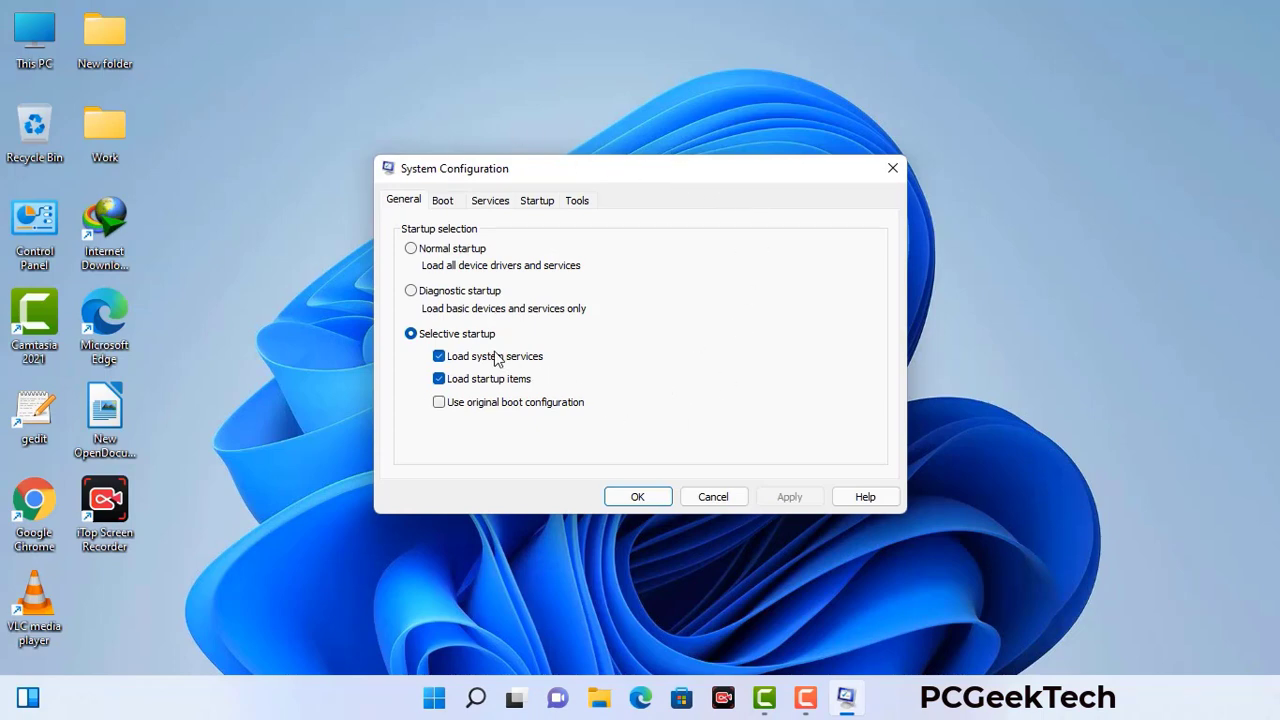
- Enable Safe boot with the Network option for Windows 11, apply it and confirm to restart into safe mode
{"action": "left_click", "coordinate": [444, 202]}
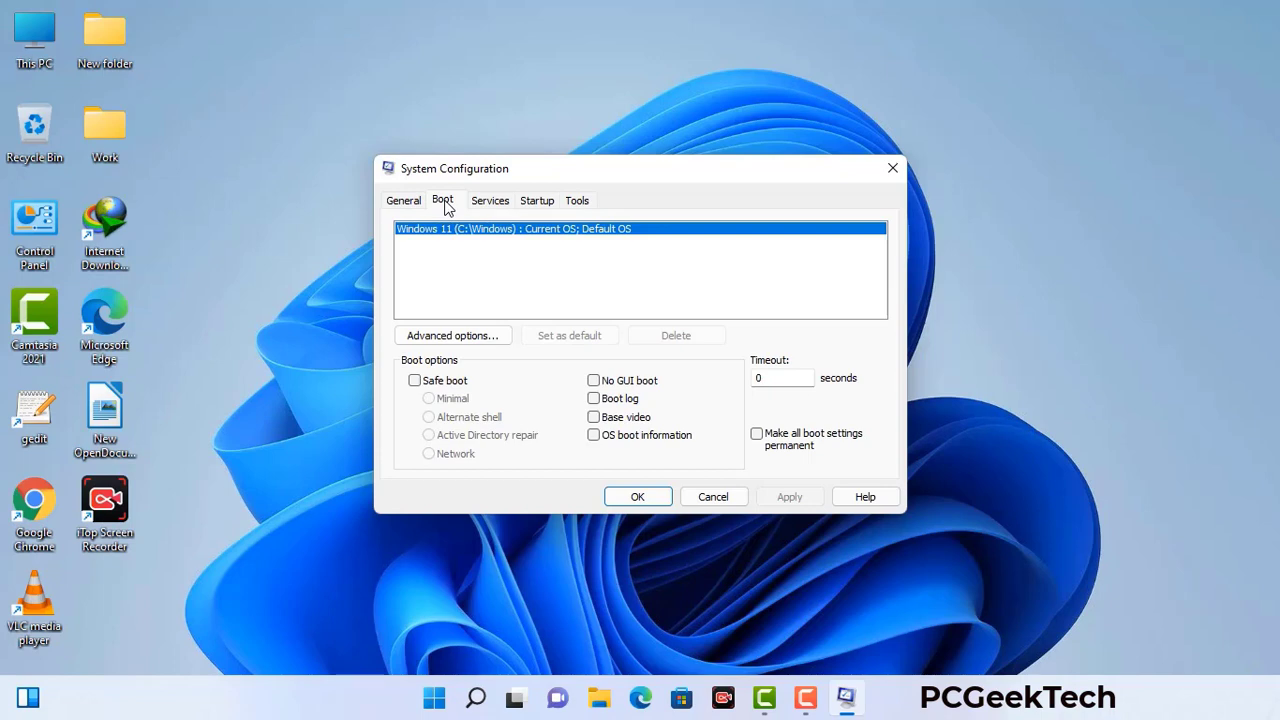
{"action": "left_click", "coordinate": [413, 381]}
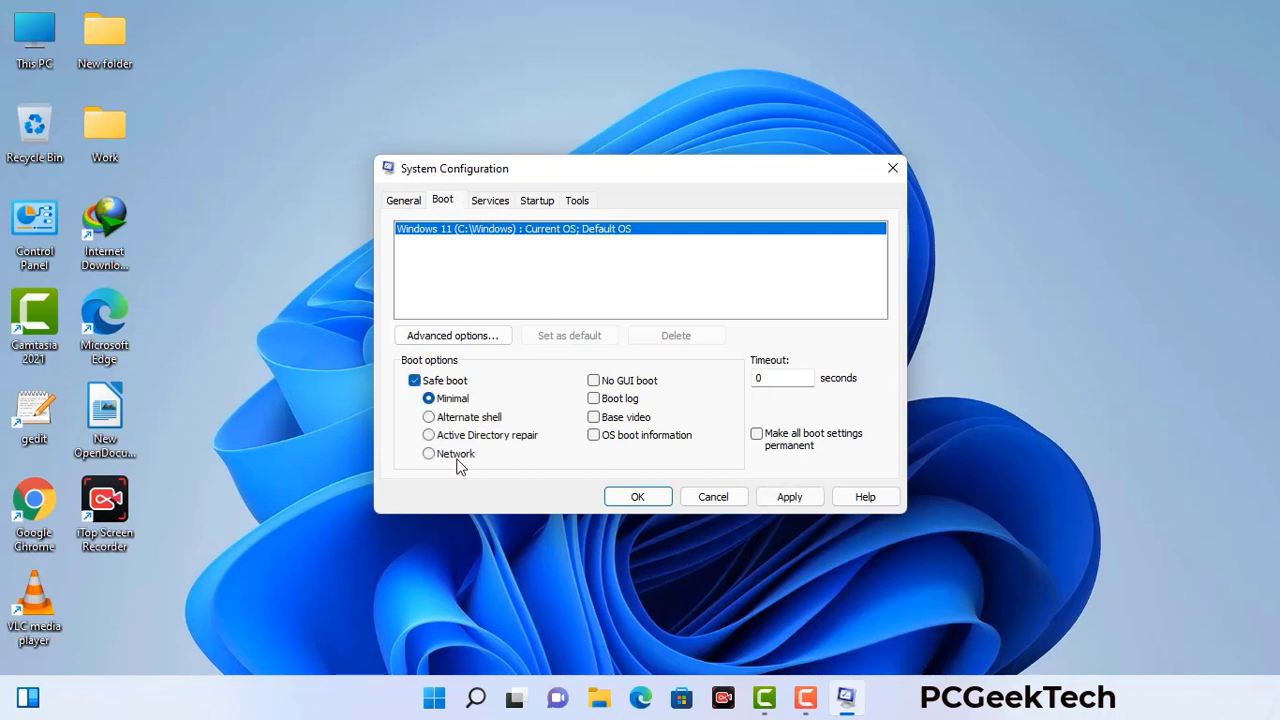
{"action": "left_click", "coordinate": [455, 455]}
{"action": "left_click", "coordinate": [788, 498]}
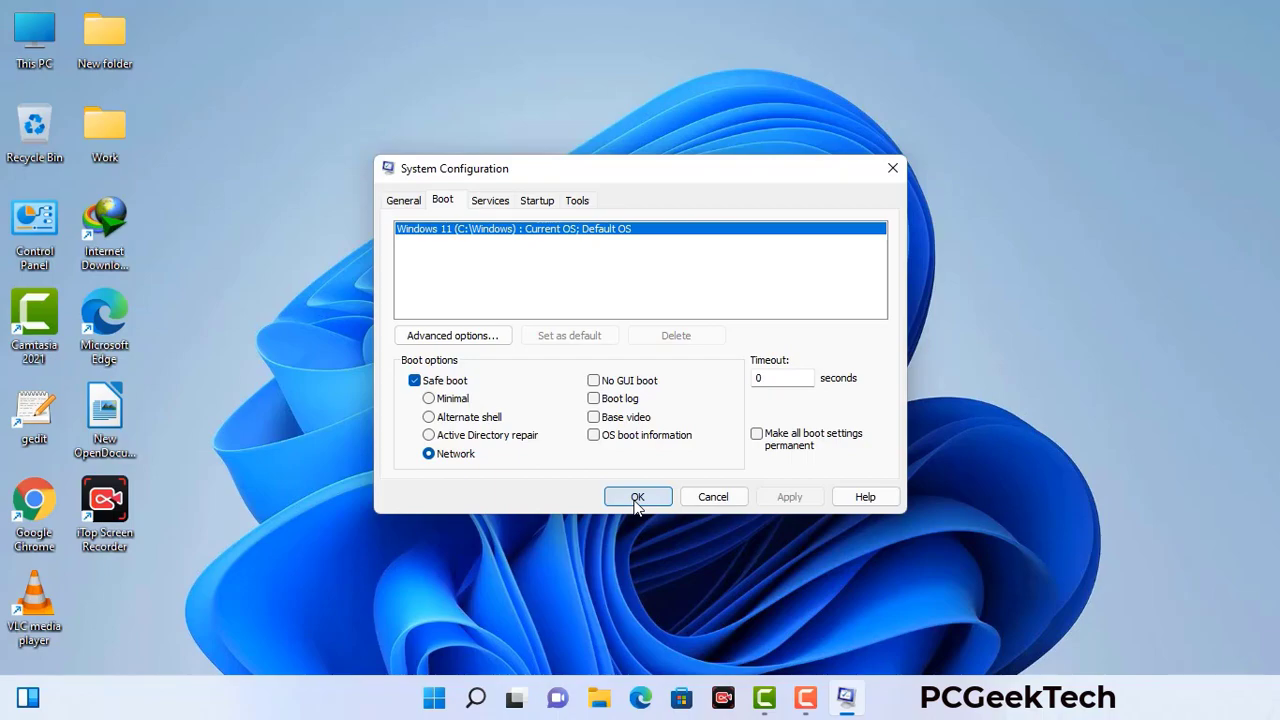
{"action": "left_click", "coordinate": [637, 497]}
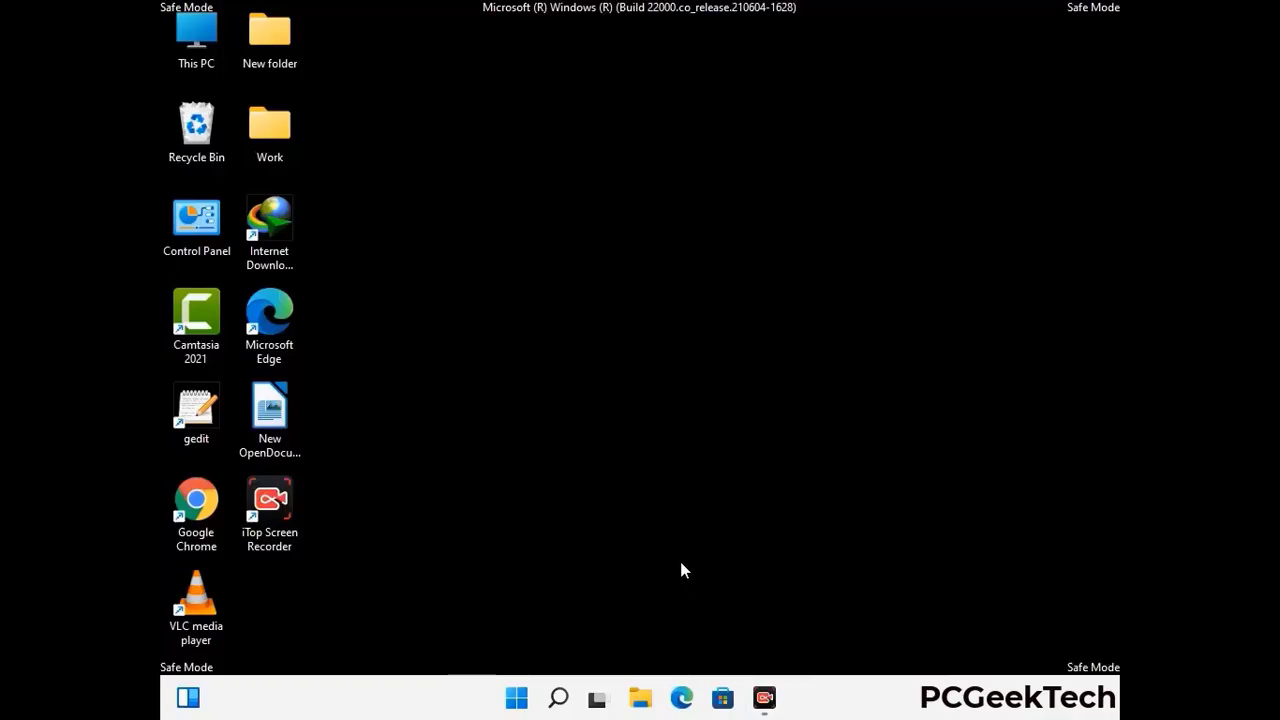
- Set File Explorer Options in Control Panel to show hidden files, folders, and drives, then close Control Panel
{"action": "double_click", "coordinate": [197, 240]}
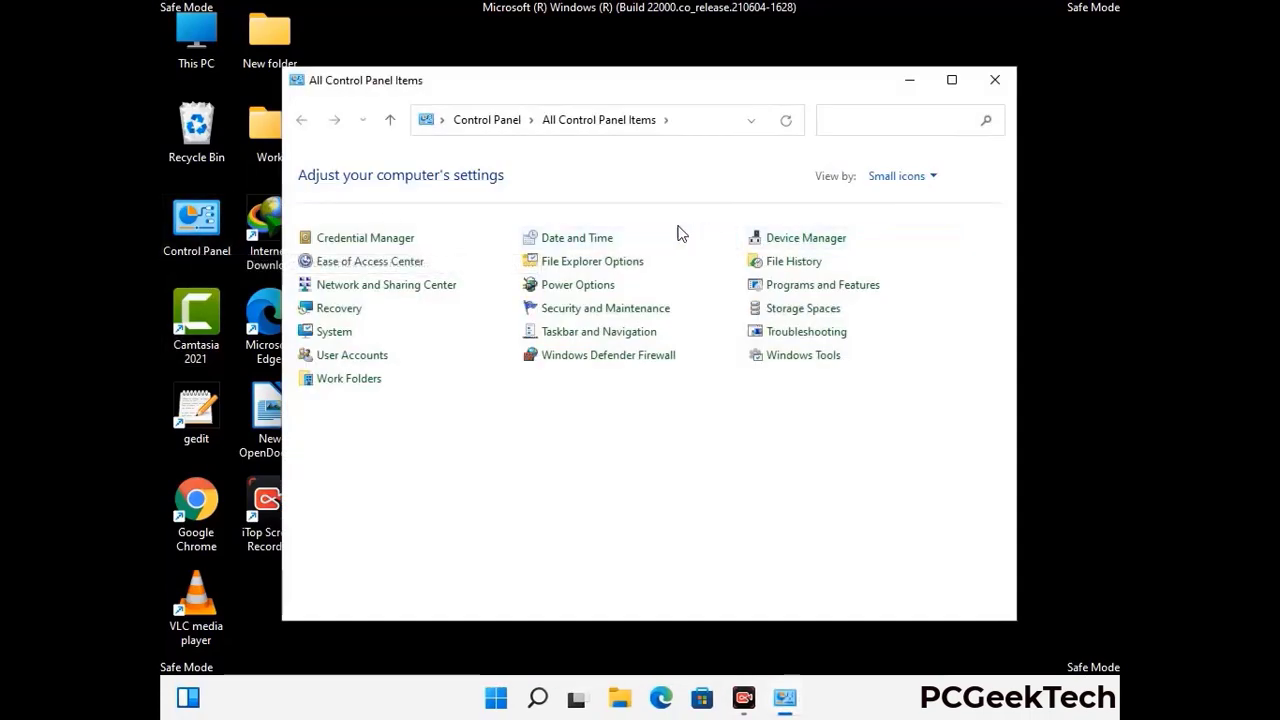
{"action": "left_click", "coordinate": [617, 265]}
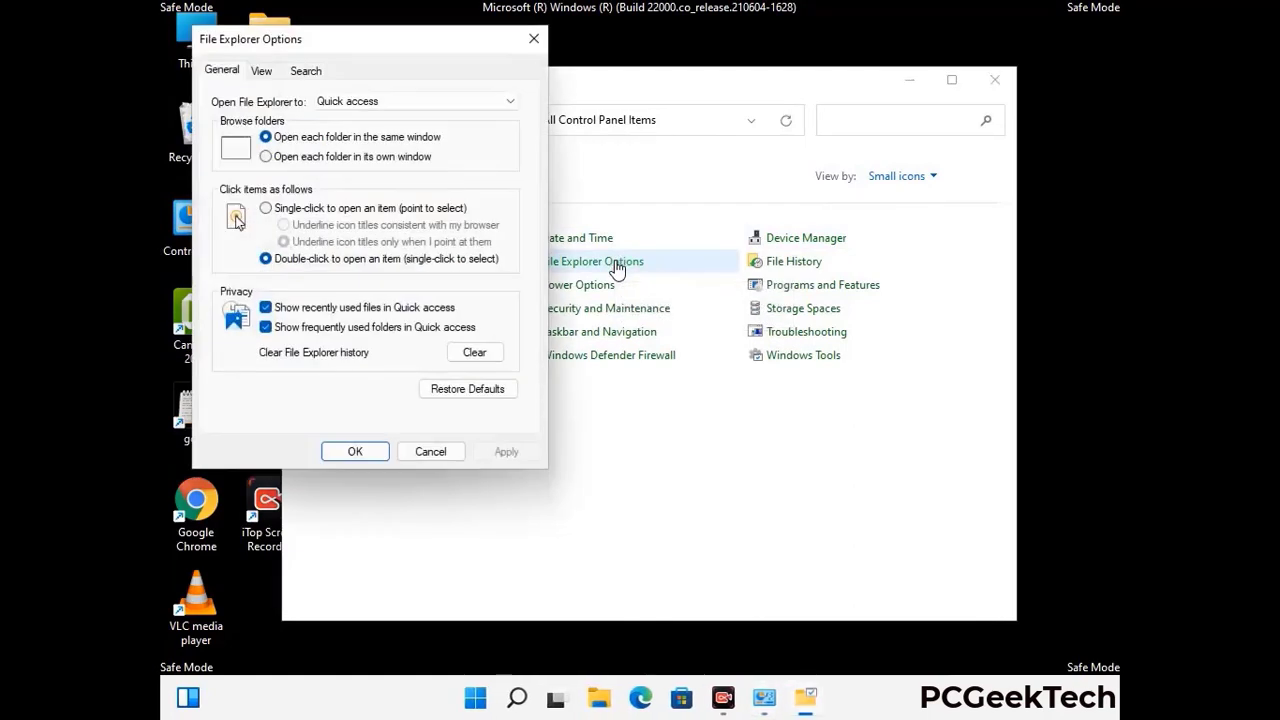
{"action": "left_click", "coordinate": [262, 72]}
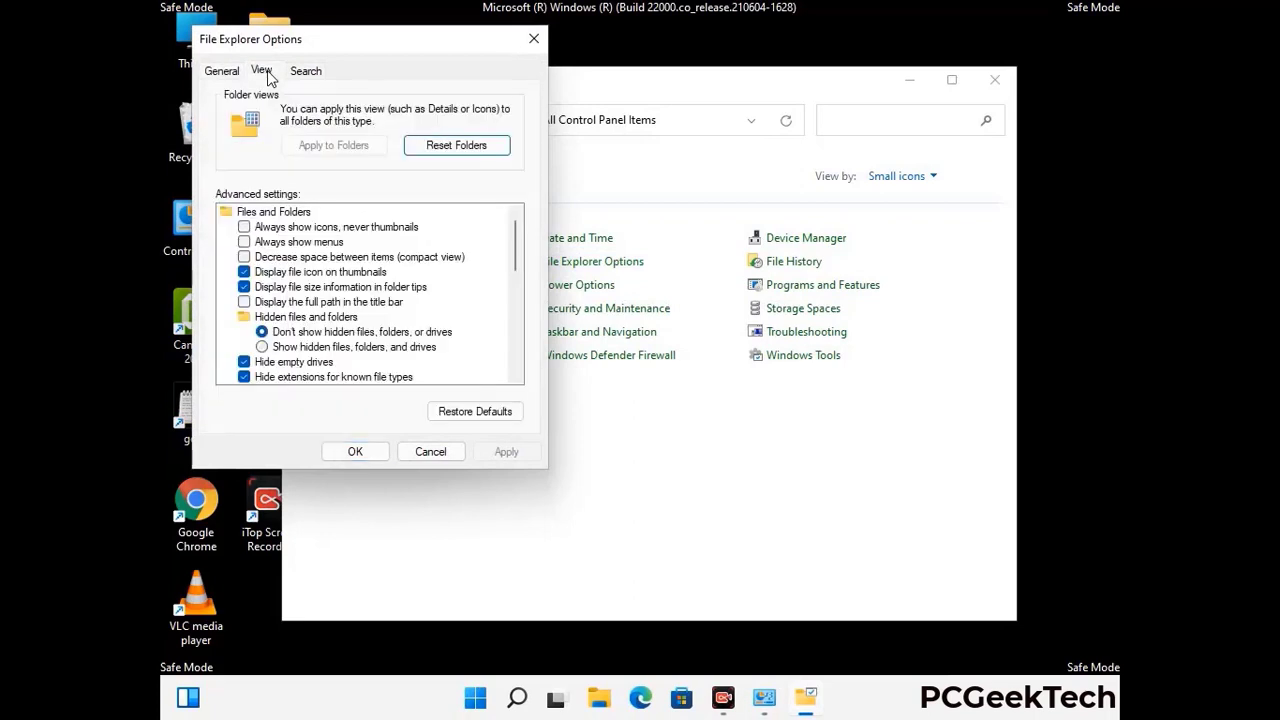
{"action": "left_click", "coordinate": [263, 348]}
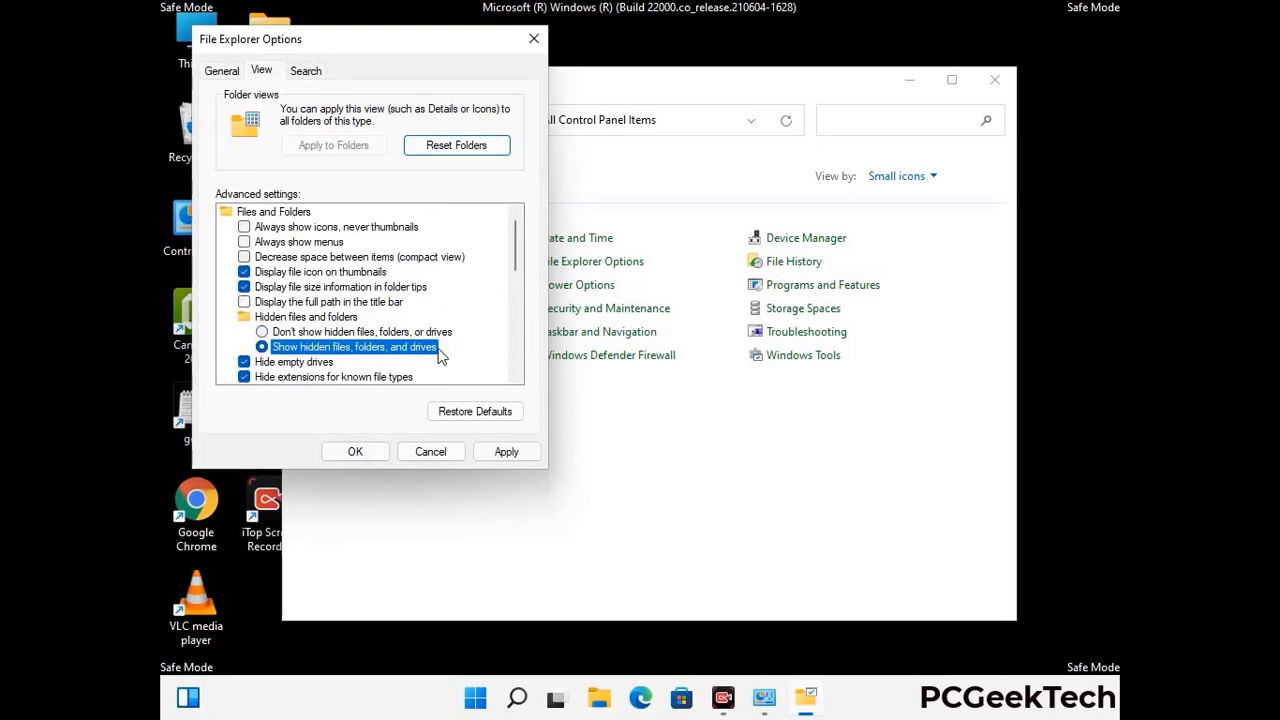
{"action": "left_click", "coordinate": [505, 453]}
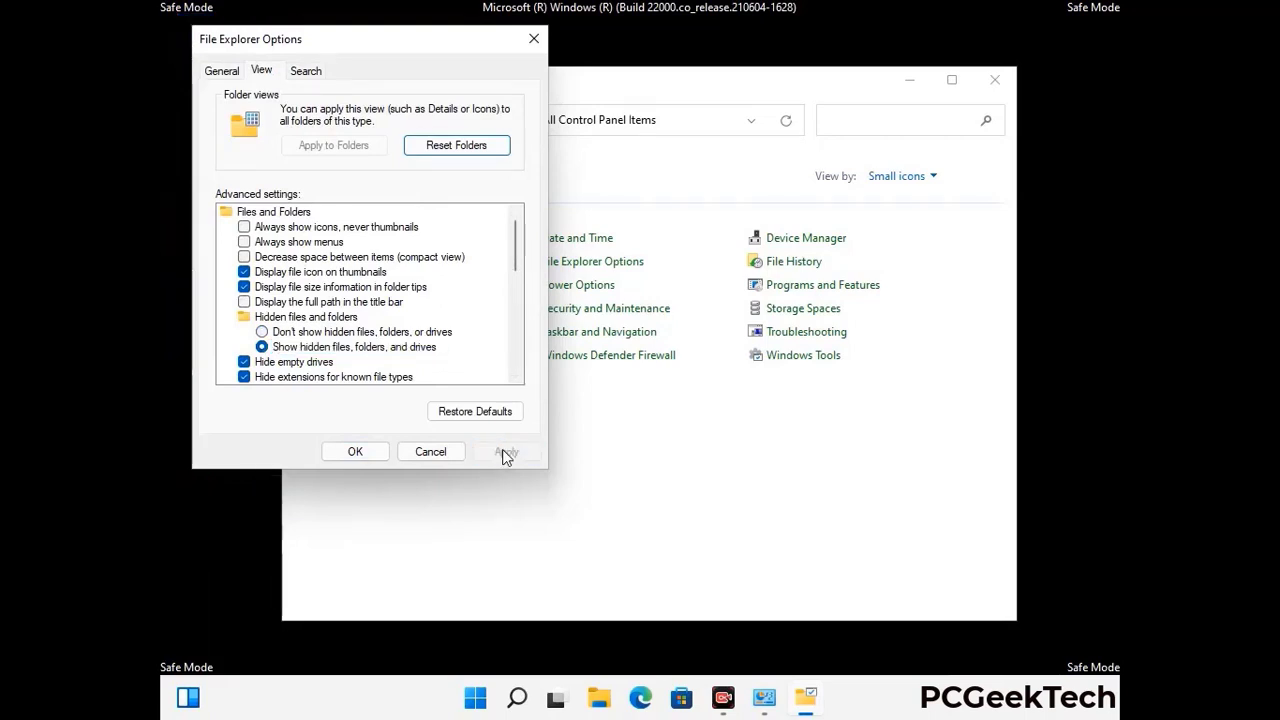
{"action": "left_click", "coordinate": [336, 454]}
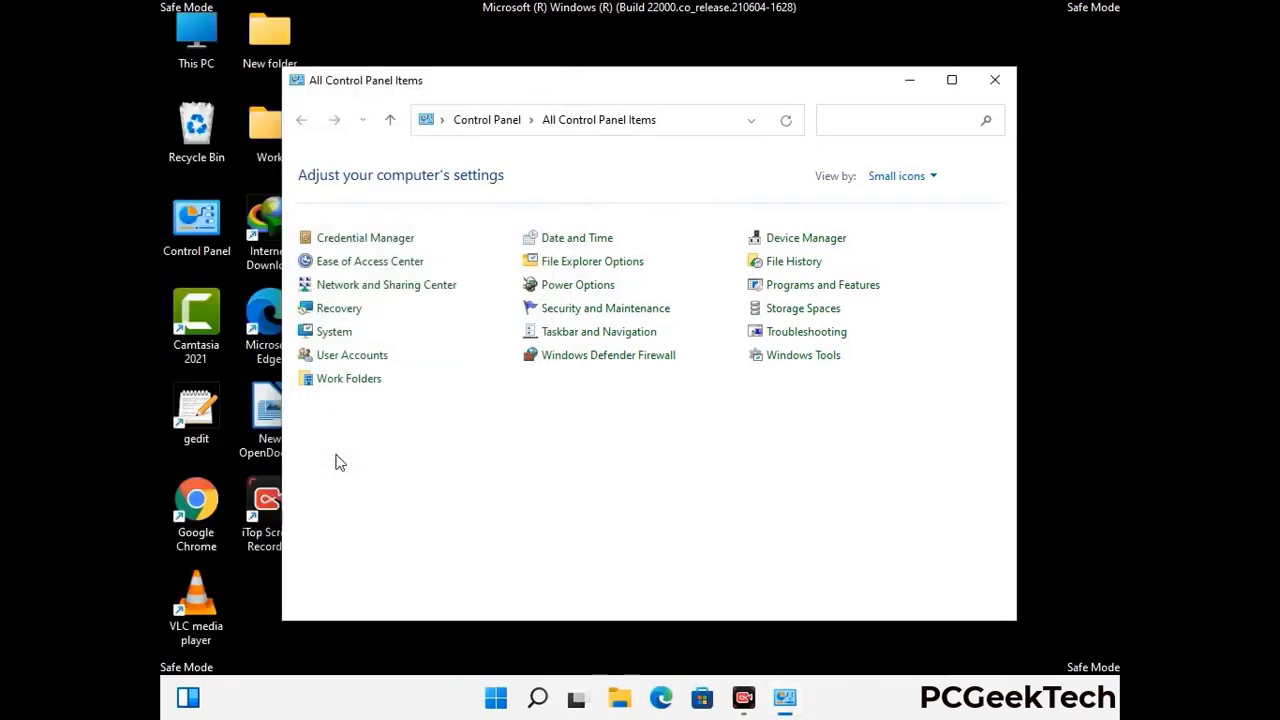
{"action": "left_click", "coordinate": [992, 82]}
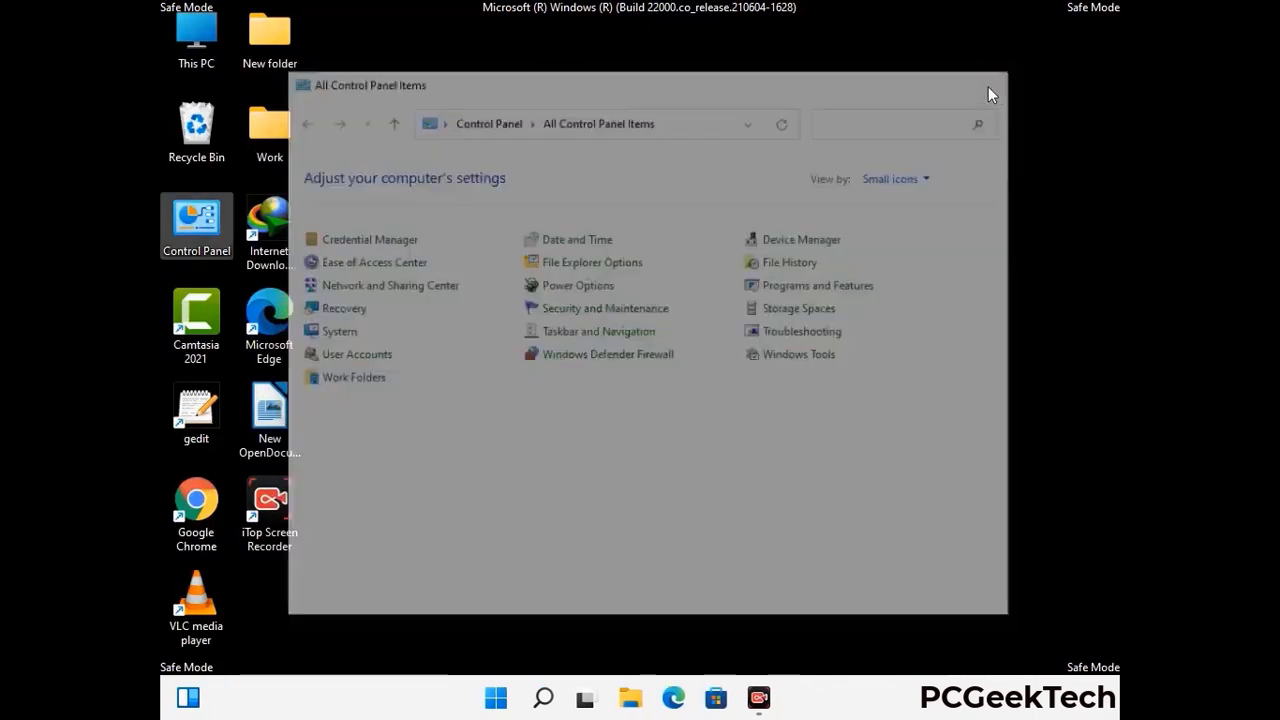
- Browse from This PC to the folder C:\Windows\System32\drivers\etc
{"action": "double_click", "coordinate": [190, 62]}
{"action": "left_click", "coordinate": [560, 438]}
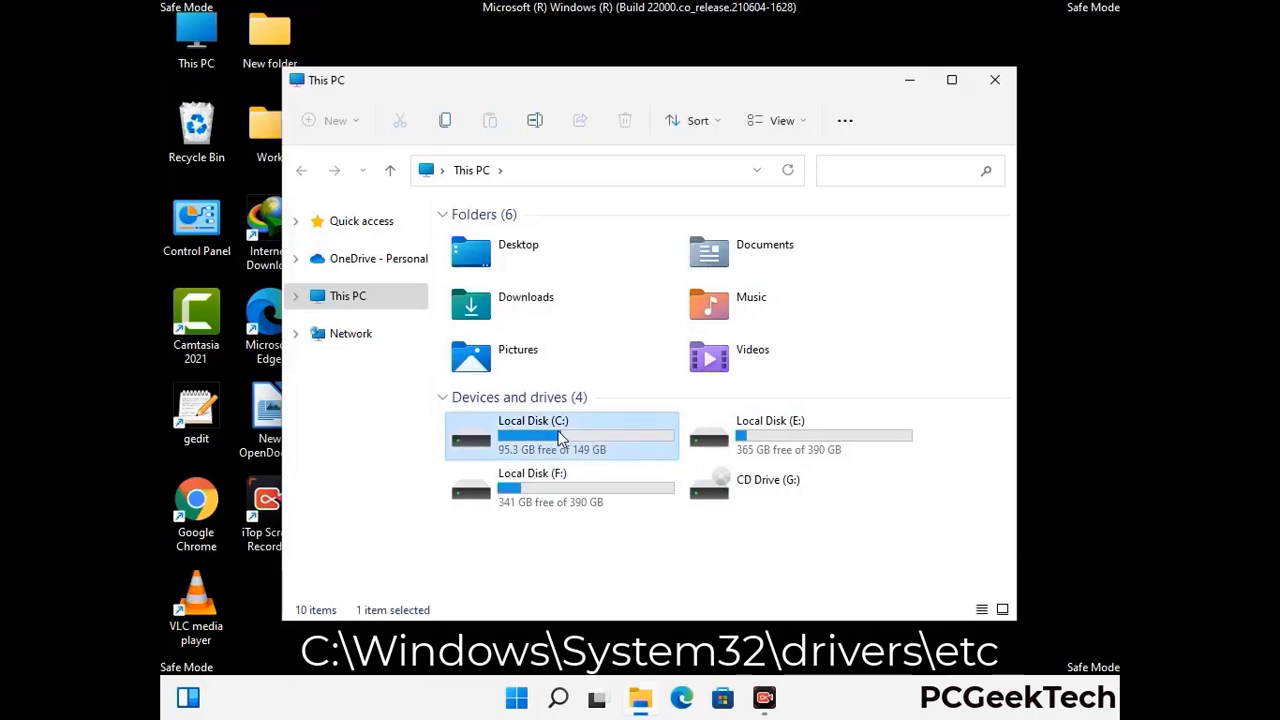
{"action": "double_click", "coordinate": [560, 438]}
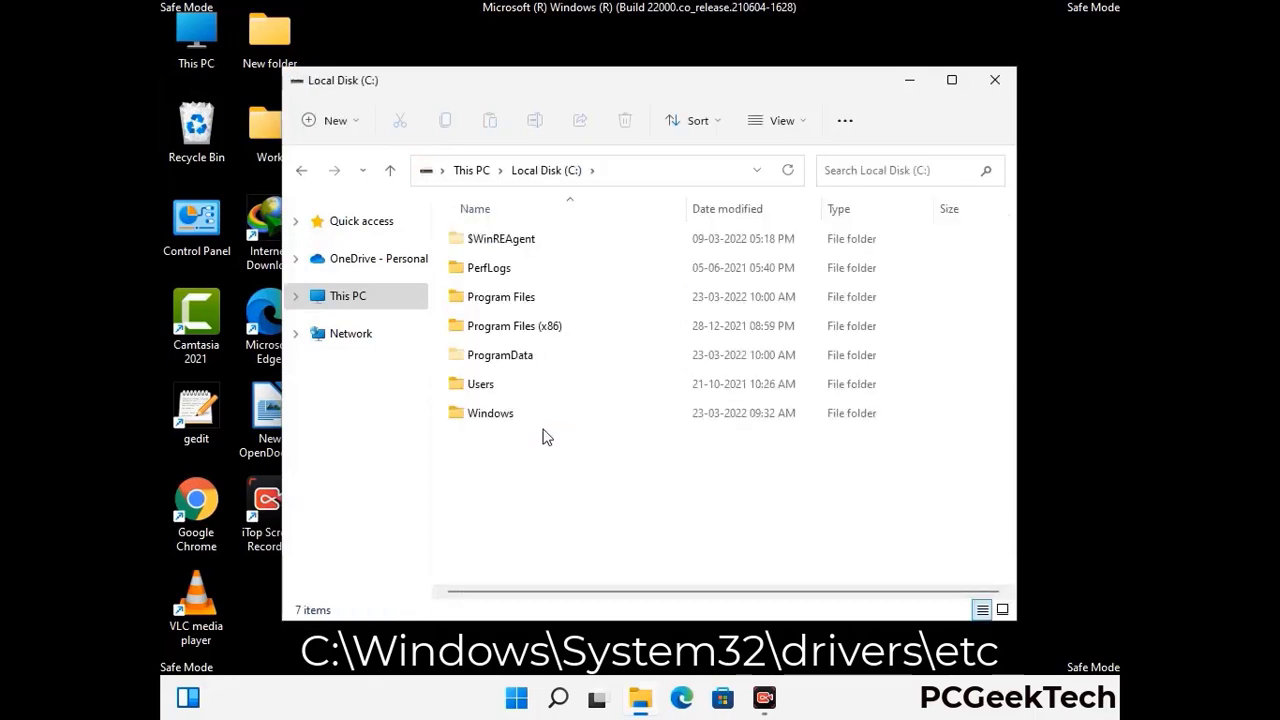
{"action": "double_click", "coordinate": [480, 414]}
{"action": "scroll", "coordinate": [634, 431], "scroll_direction": "down", "scroll_amount": 8}
{"action": "scroll", "coordinate": [634, 431], "scroll_direction": "down", "scroll_amount": 11}
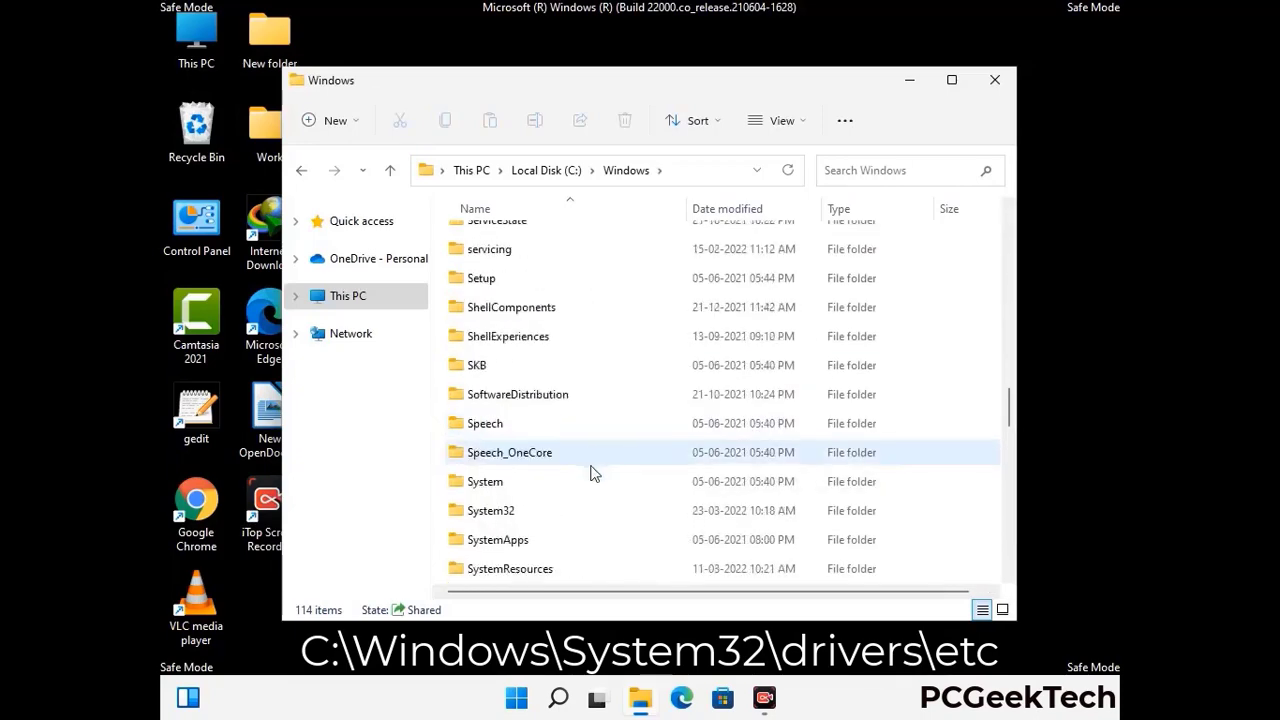
{"action": "scroll", "coordinate": [590, 472], "scroll_direction": "down", "scroll_amount": 1}
{"action": "double_click", "coordinate": [486, 423]}
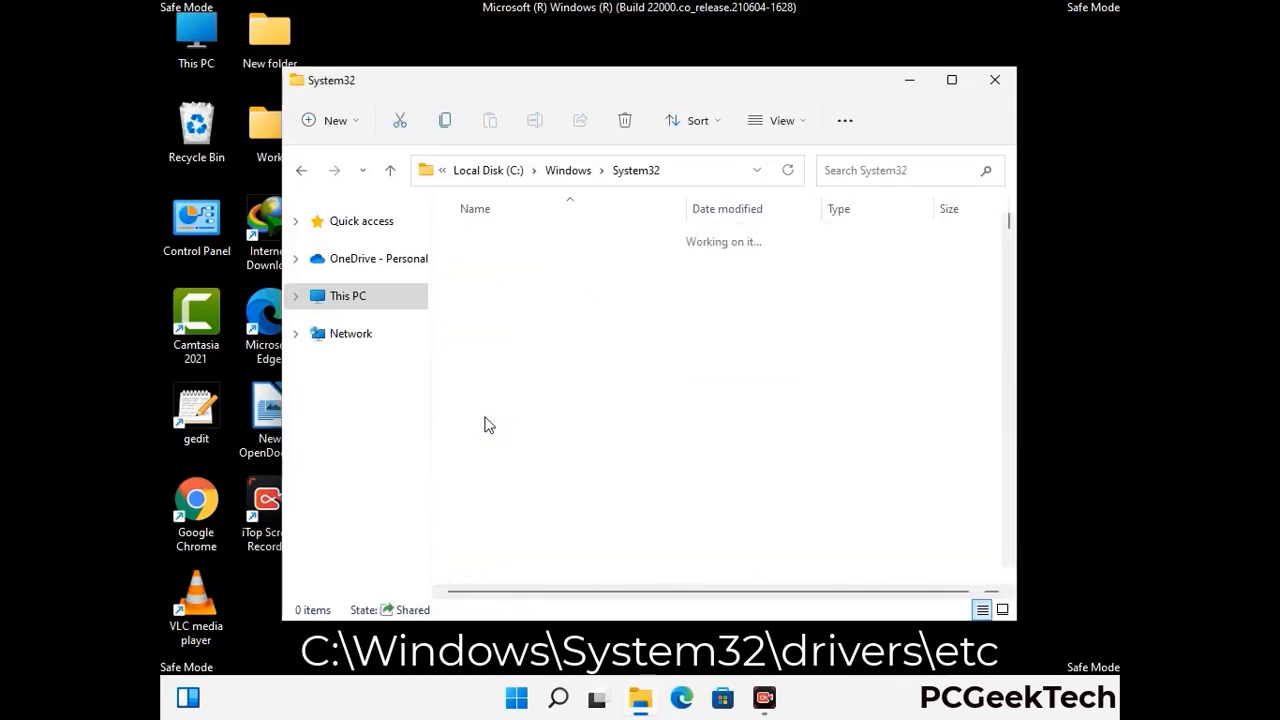
{"action": "scroll", "coordinate": [549, 440], "scroll_direction": "down", "scroll_amount": 5}
{"action": "double_click", "coordinate": [497, 549]}
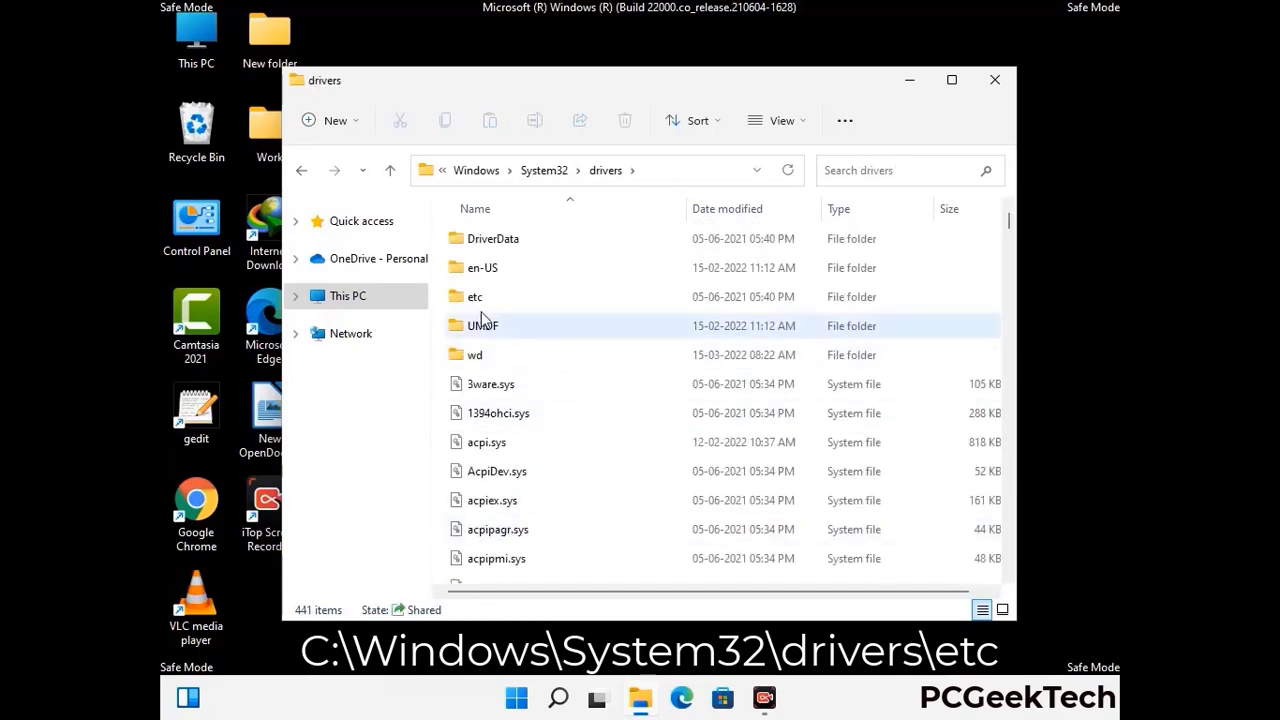
{"action": "double_click", "coordinate": [474, 297]}
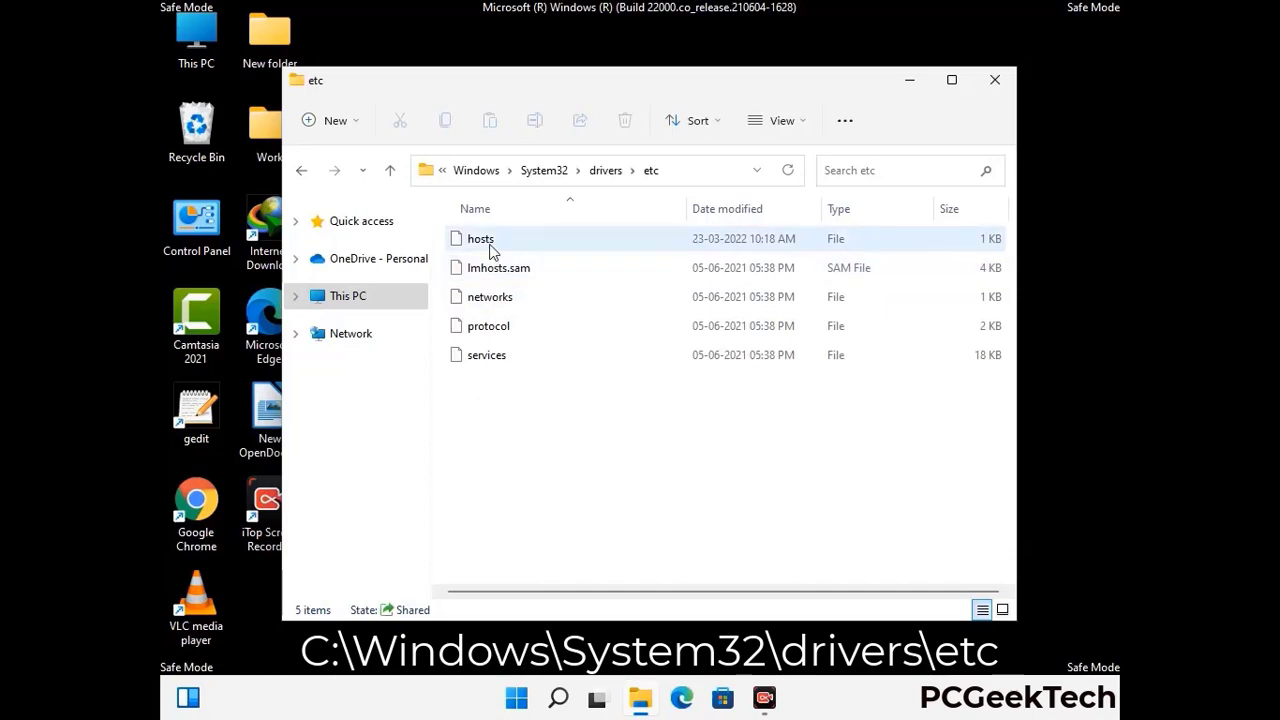
- Open the hosts file with Notepad
{"action": "left_click", "coordinate": [491, 252]}
{"action": "double_click", "coordinate": [491, 252]}
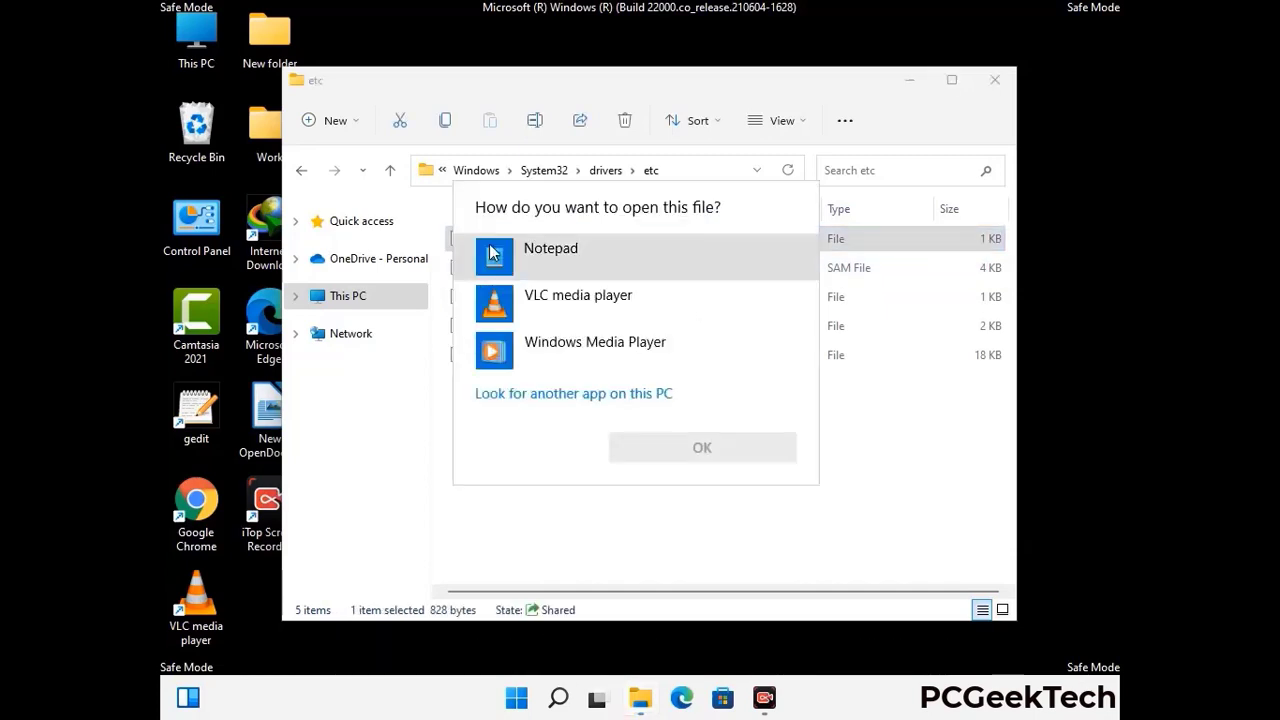
{"action": "left_click", "coordinate": [567, 252]}
{"action": "left_click", "coordinate": [708, 447]}
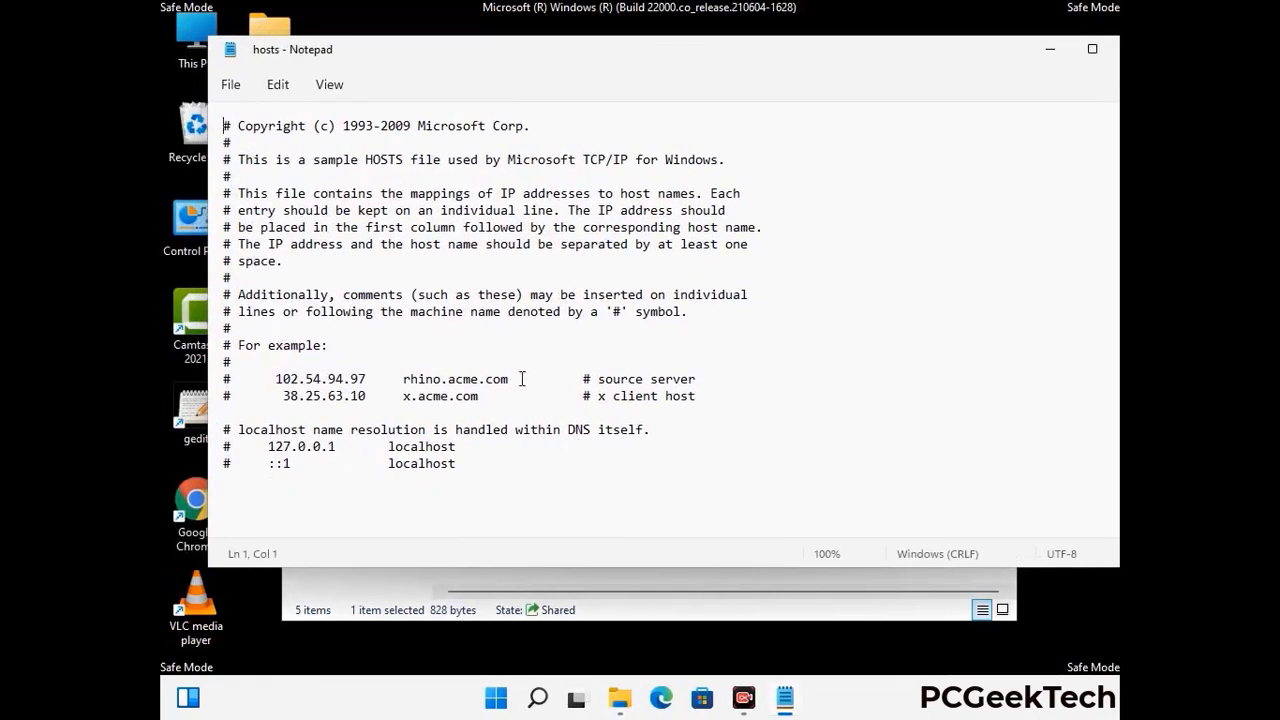
- Add two line breaks after the last localhost line of the hosts file, save it, and close Notepad and the etc folder
{"action": "left_click", "coordinate": [480, 469]}
{"action": "key", "text": "Return"}
{"action": "key", "text": "Return"}
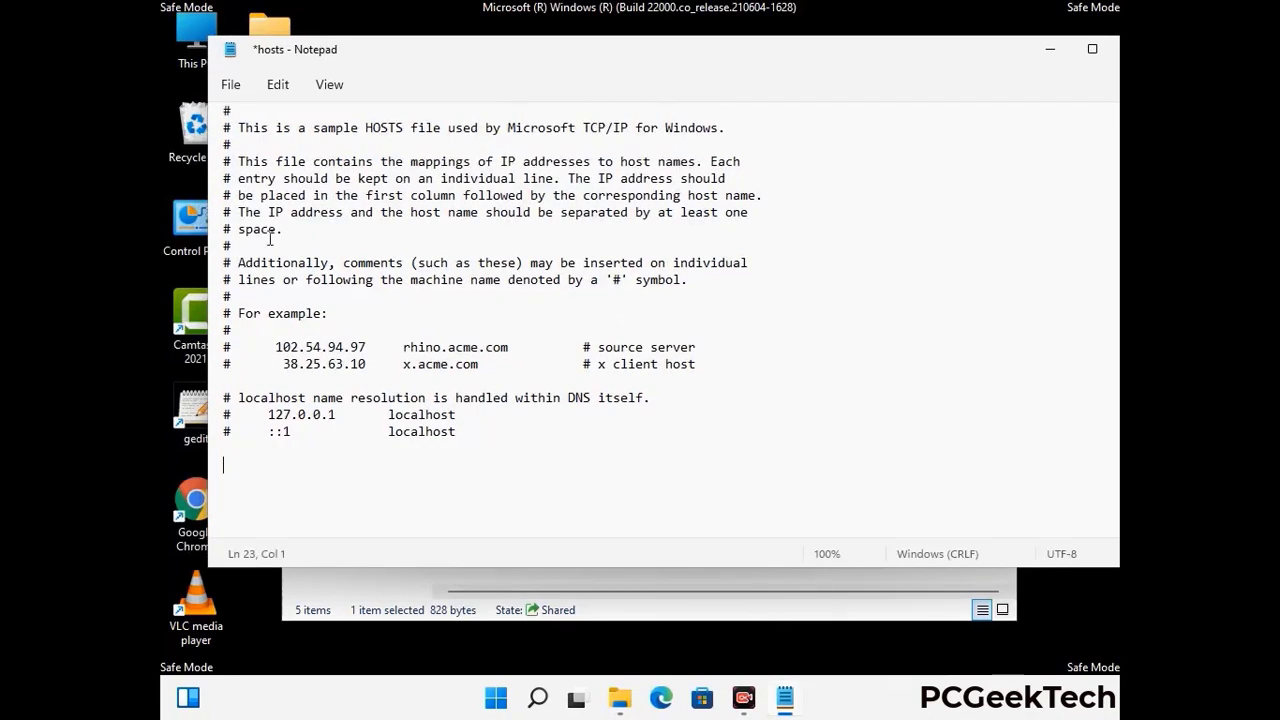
{"action": "left_click", "coordinate": [231, 85]}
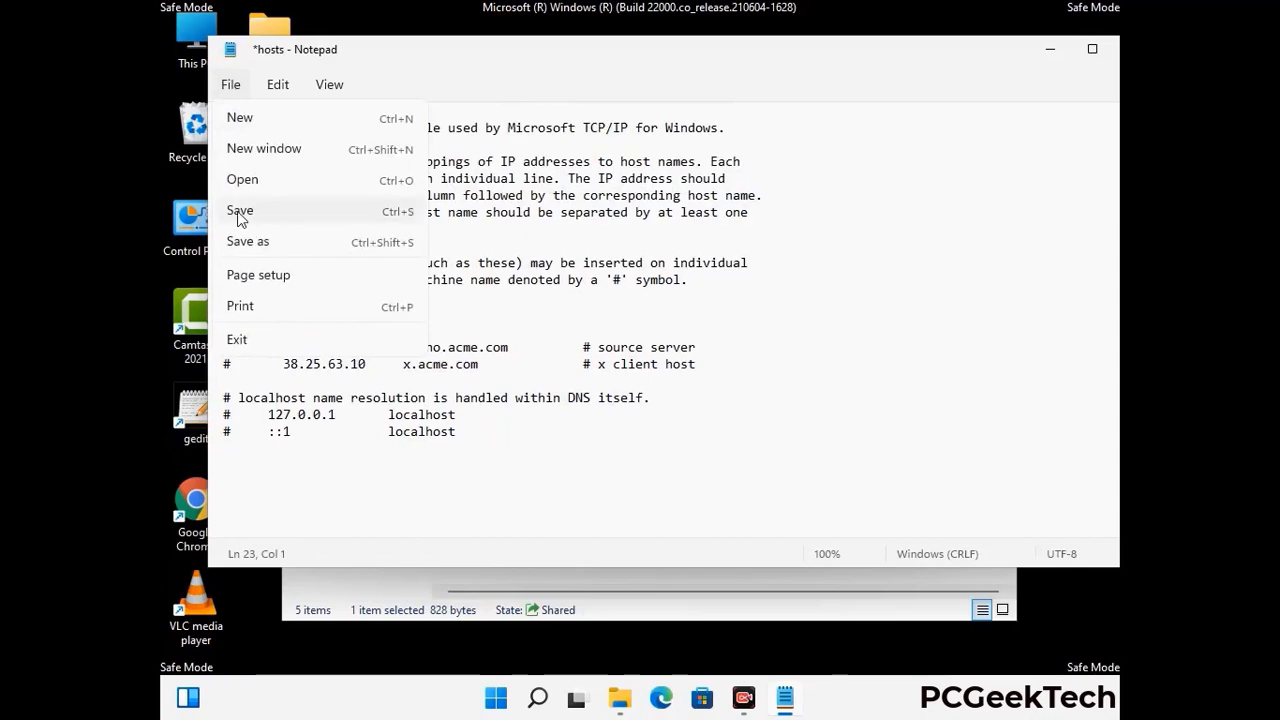
{"action": "left_click", "coordinate": [240, 211]}
{"action": "left_click_drag", "start_coordinate": [964, 40], "coordinate": [822, 42]}
{"action": "left_click", "coordinate": [988, 46]}
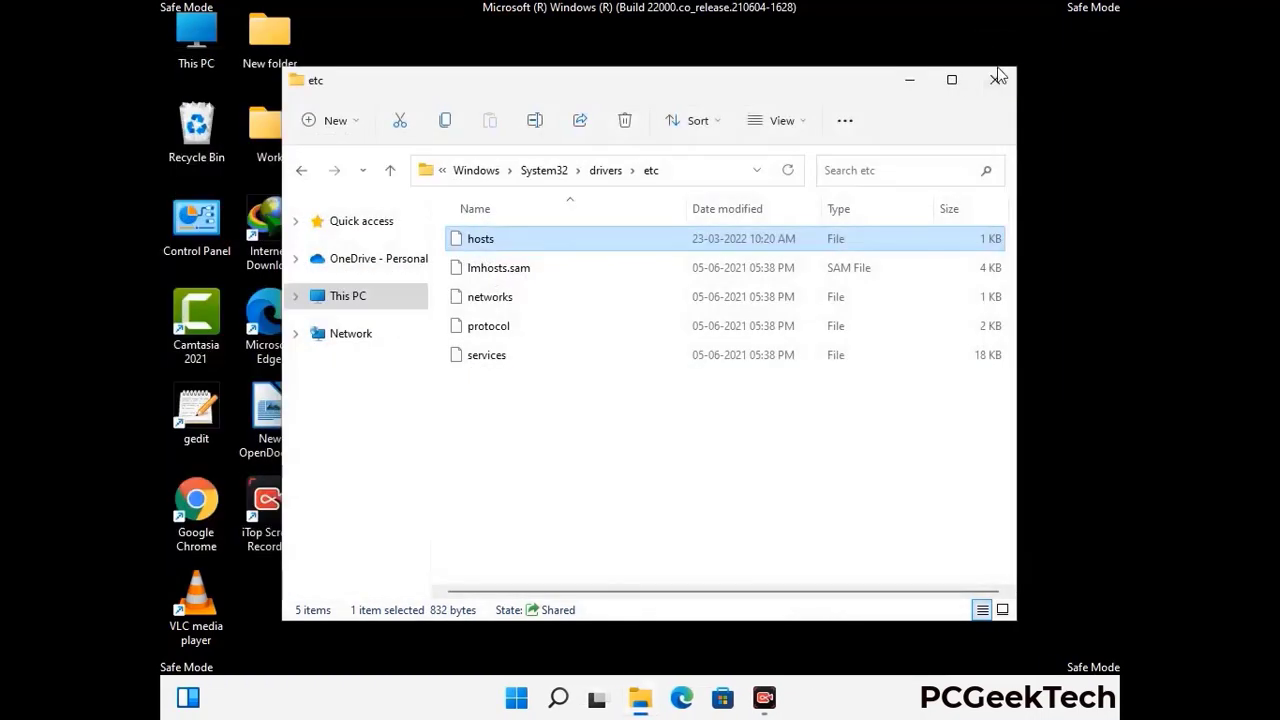
{"action": "left_click", "coordinate": [997, 78]}
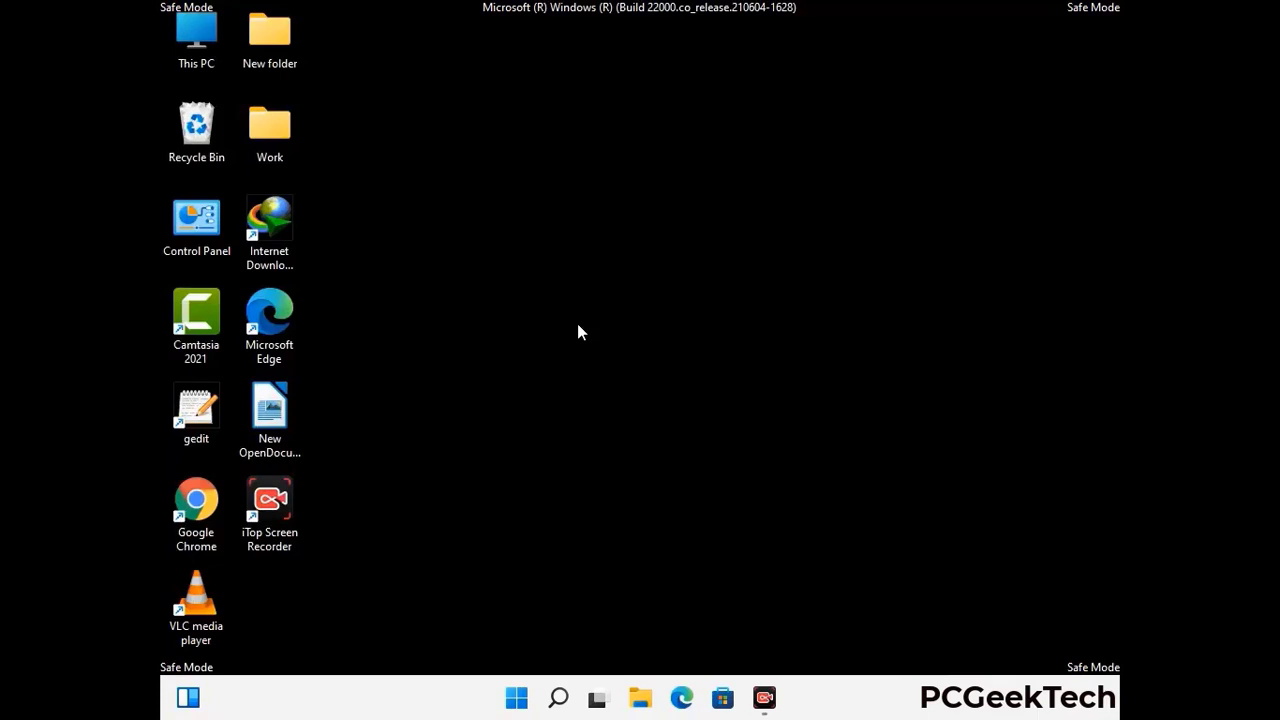
- Open the AppData Roaming folder by running %appdata% from the Run dialog
{"action": "key", "text": "super+r"}
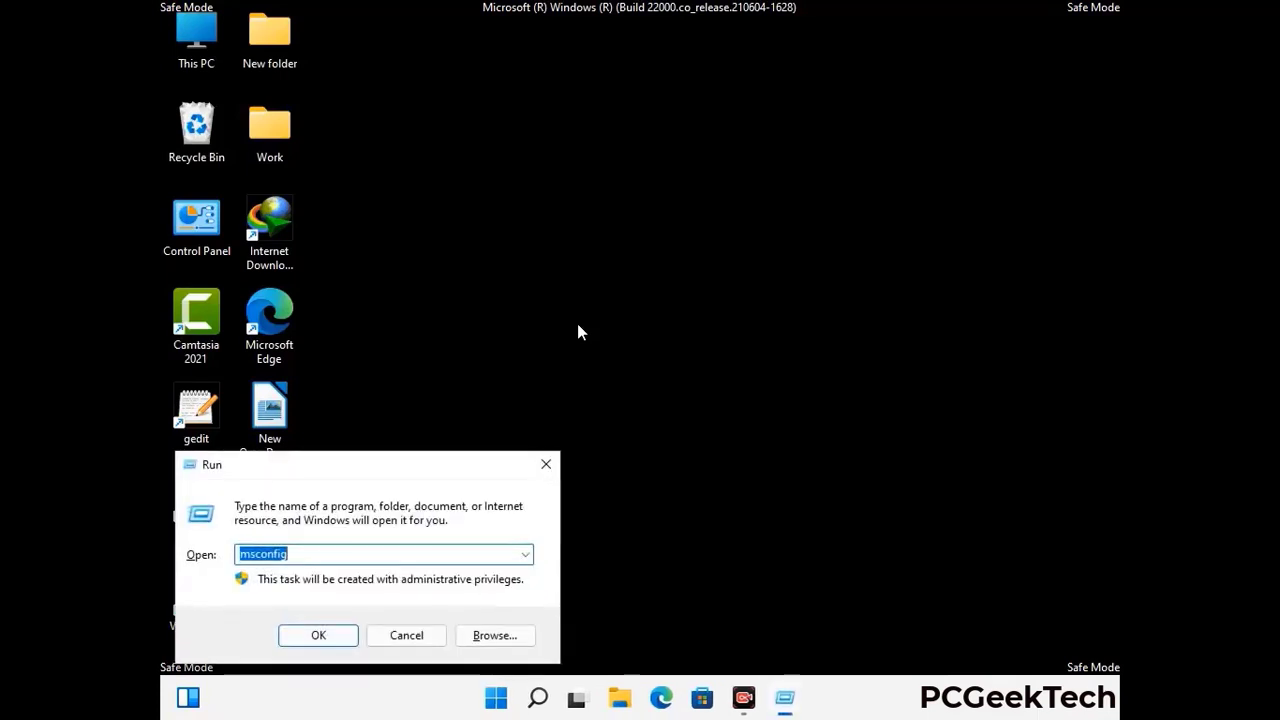
{"action": "left_click_drag", "start_coordinate": [366, 460], "coordinate": [594, 197]}
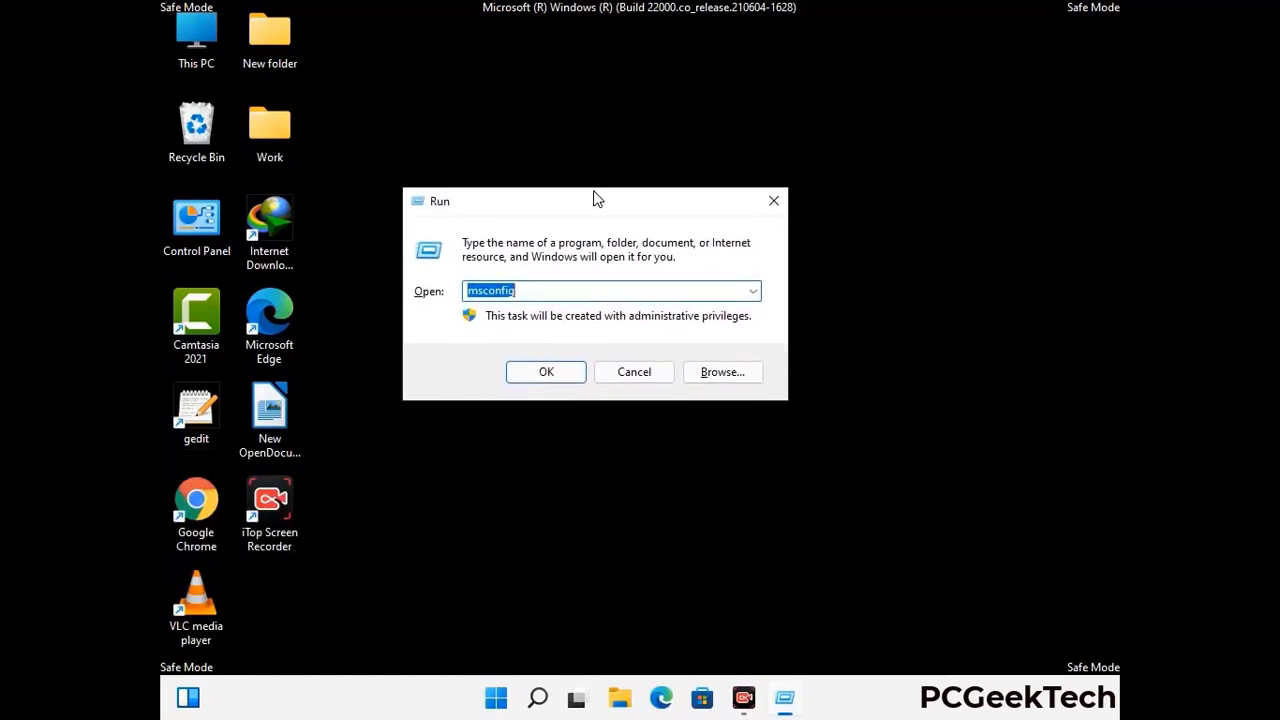
{"action": "type", "text": "%"}
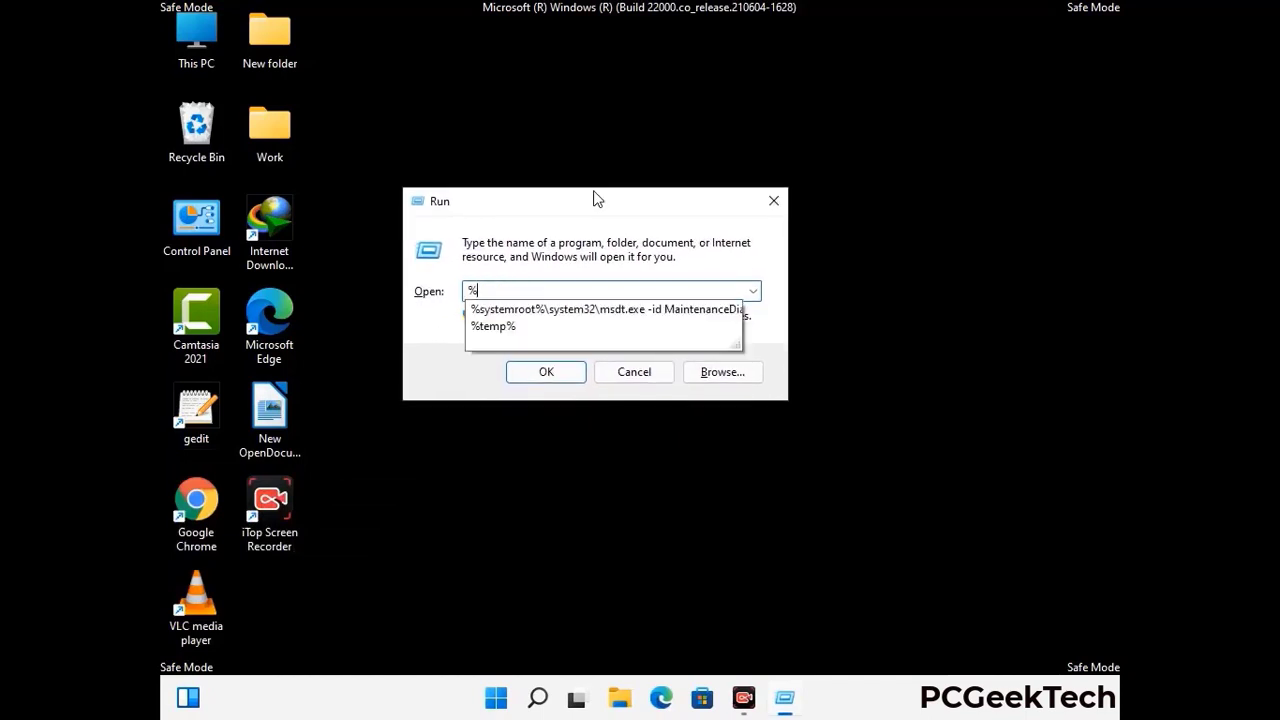
{"action": "type", "text": "a"}
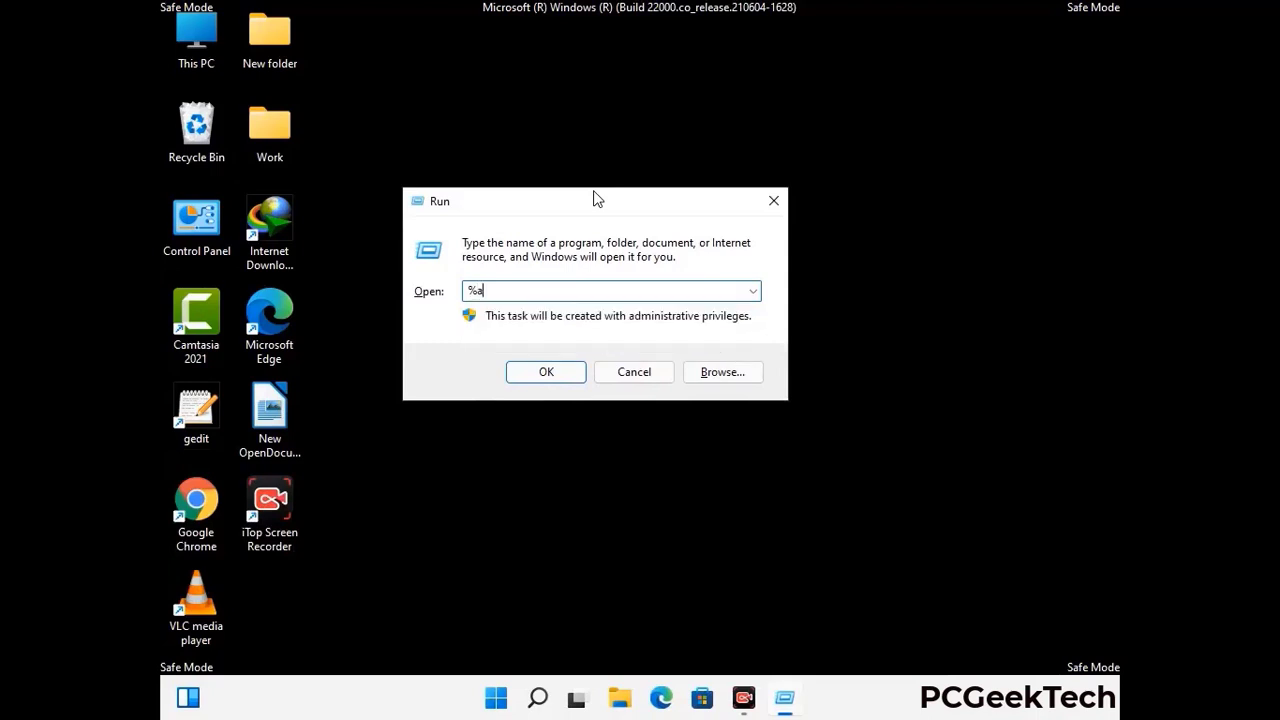
{"action": "type", "text": "ppdata%"}
{"action": "key", "text": "Return"}
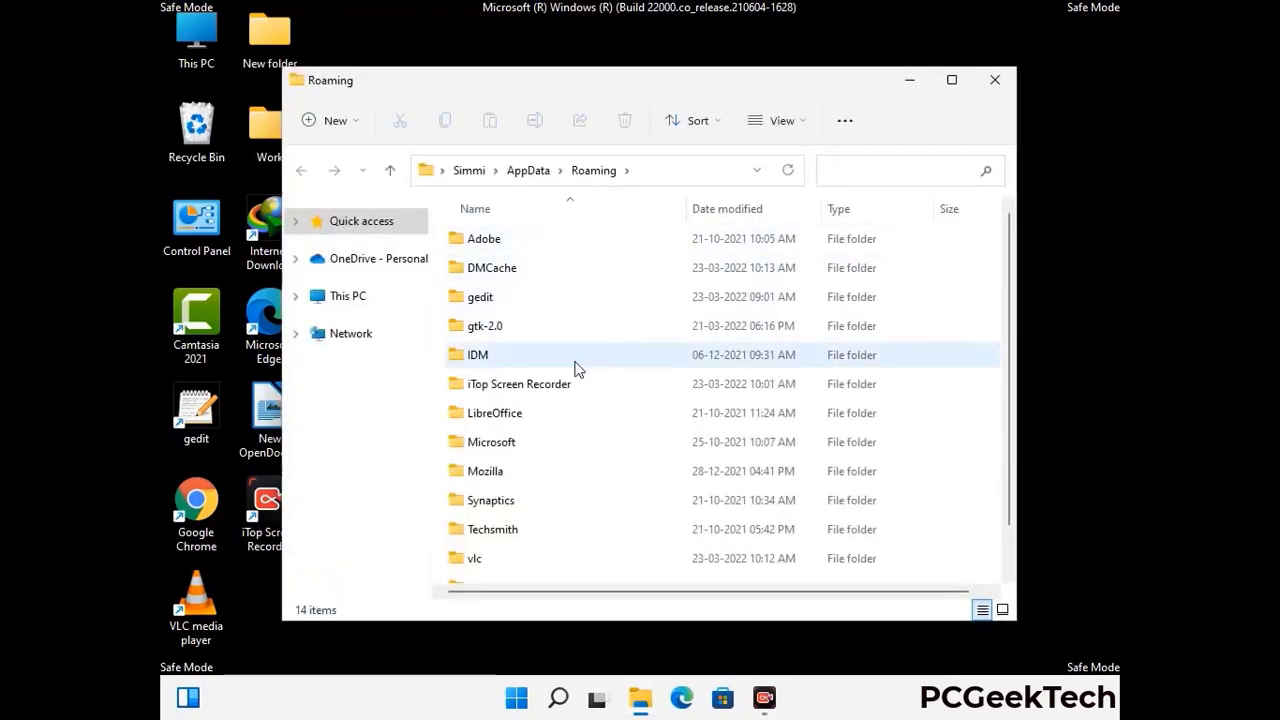
- Delete the Zoom folder from the Roaming folder and close the window
{"action": "scroll", "coordinate": [598, 364], "scroll_direction": "down", "scroll_amount": 1}
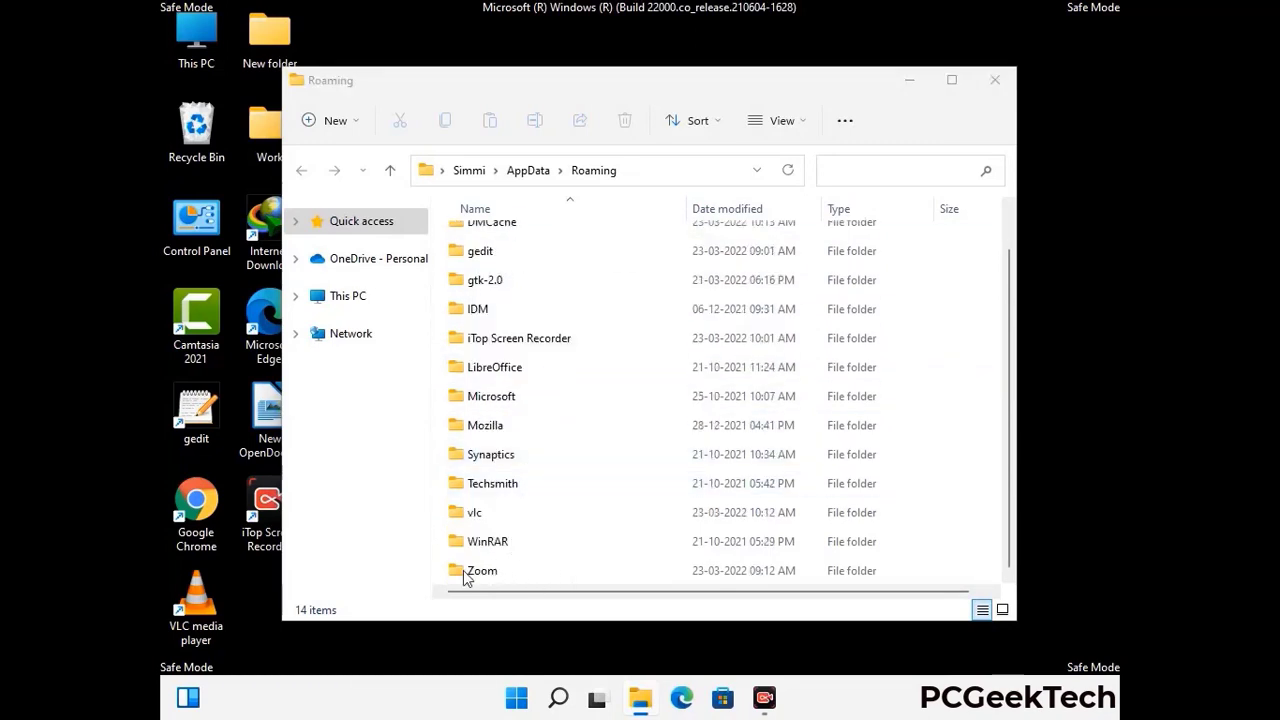
{"action": "left_click", "coordinate": [716, 566]}
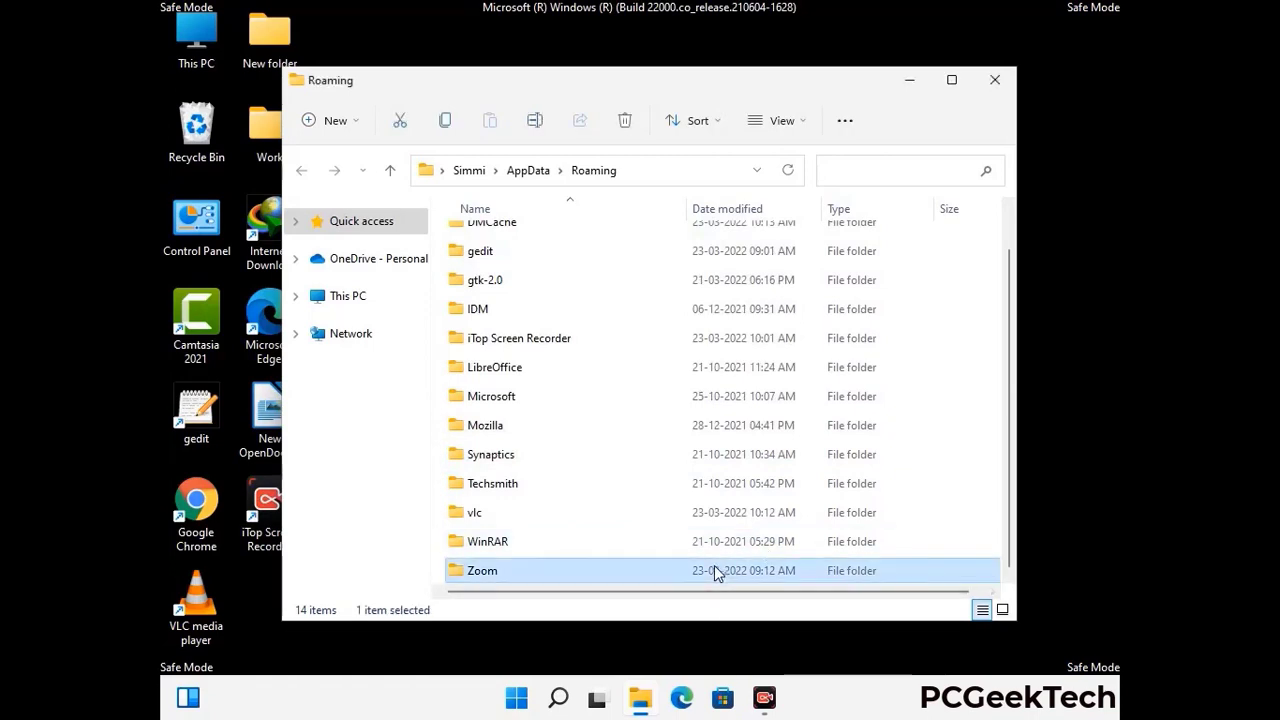
{"action": "left_click", "coordinate": [626, 121]}
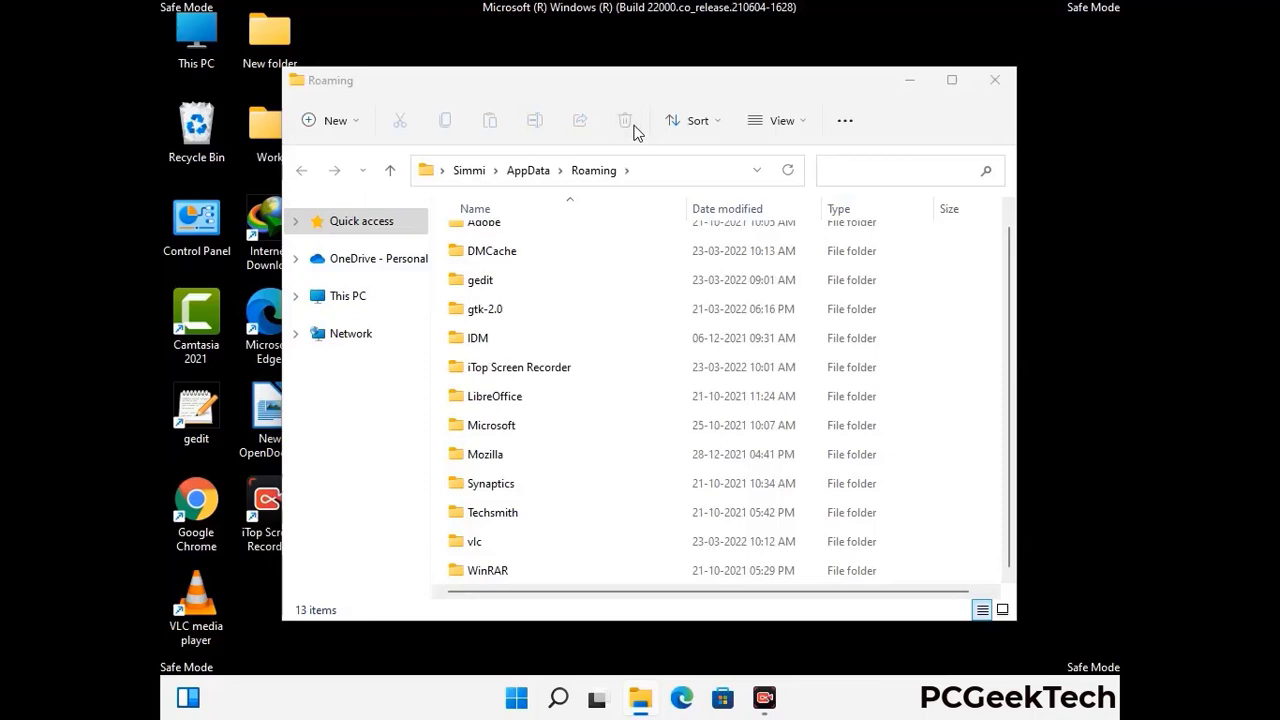
{"action": "left_click", "coordinate": [991, 84]}
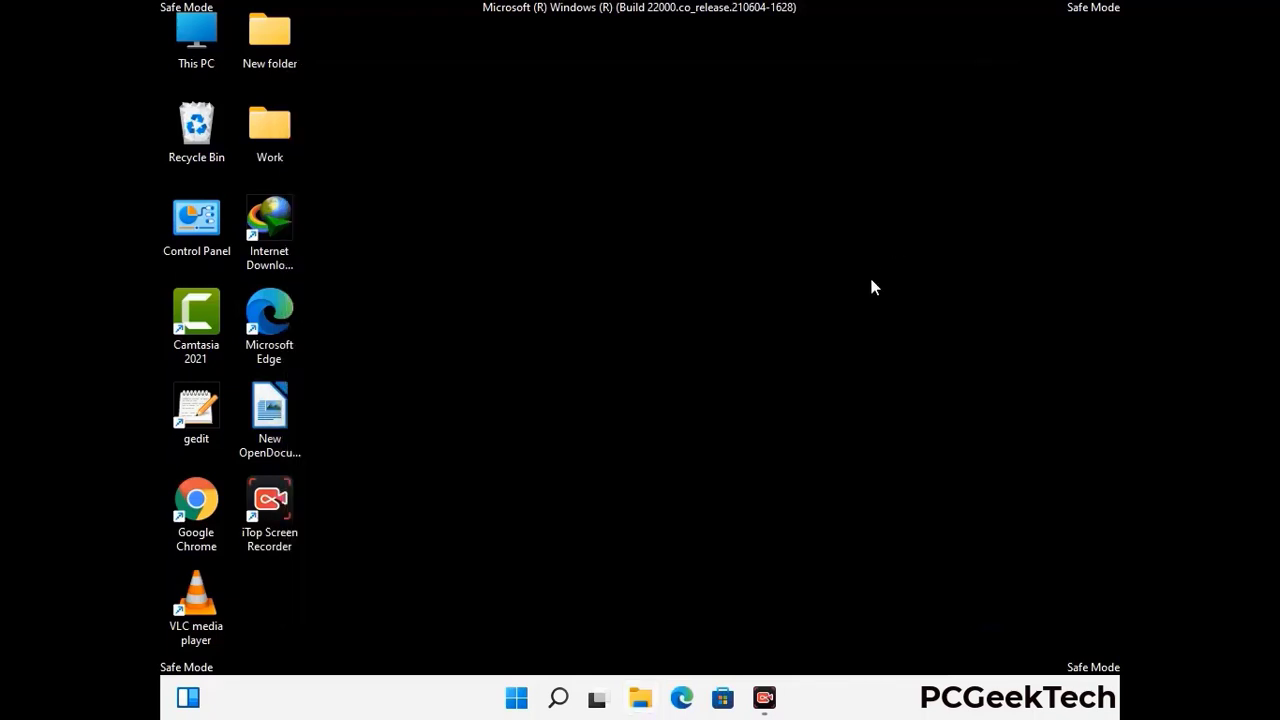
- Open the AppData Local folder by running %LocalAppData% from the Run dialog
{"action": "key", "text": "super+r"}
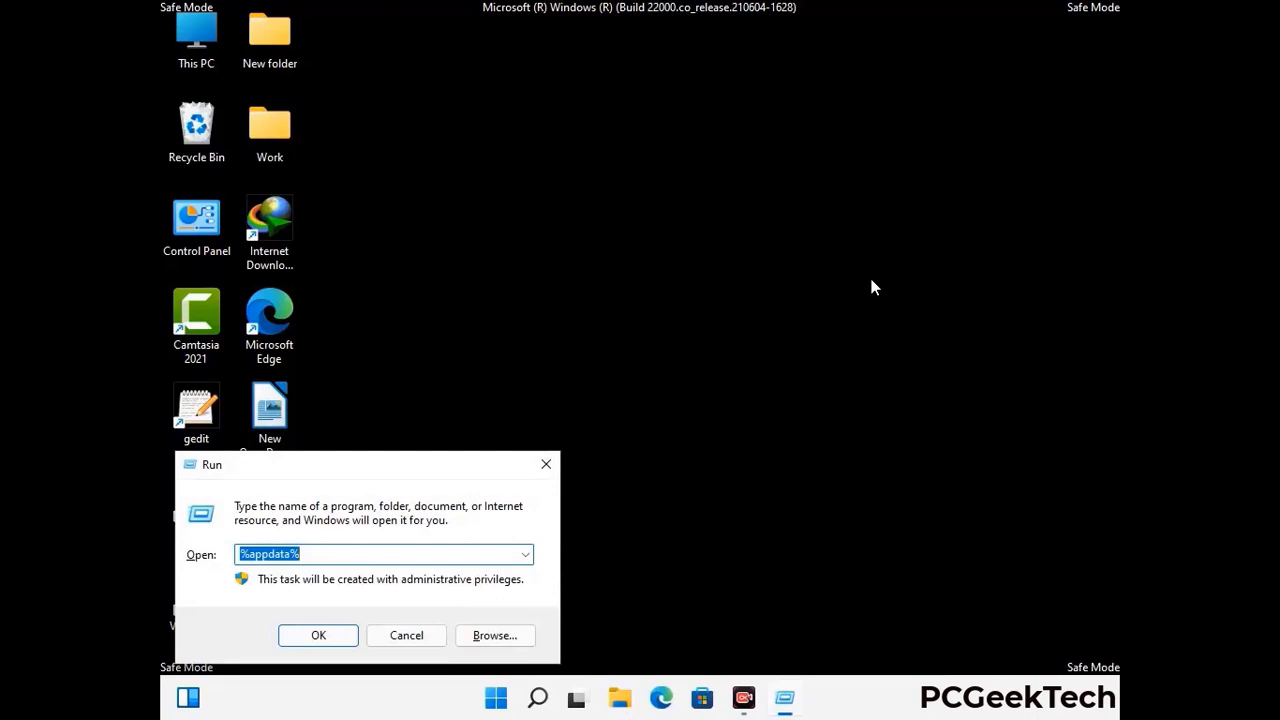
{"action": "left_click_drag", "start_coordinate": [400, 476], "coordinate": [671, 255]}
{"action": "type", "text": "%Loca"}
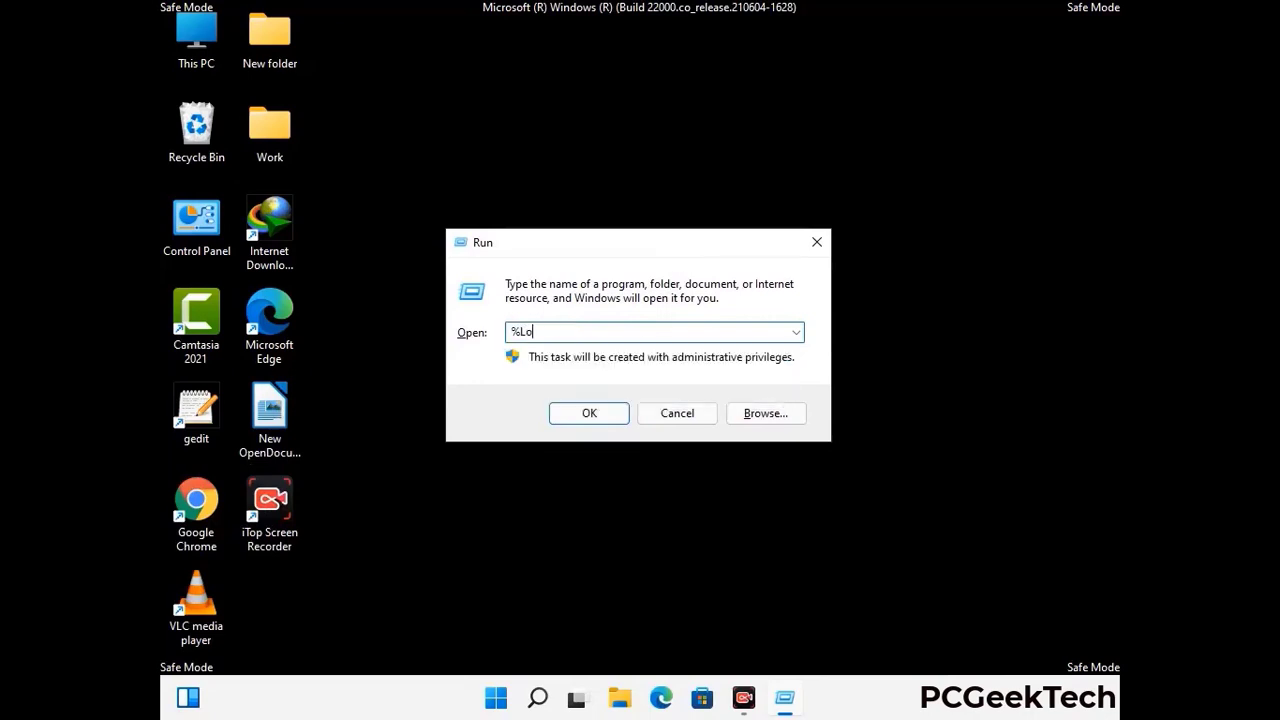
{"action": "type", "text": "lAppData%"}
{"action": "key", "text": "Return"}
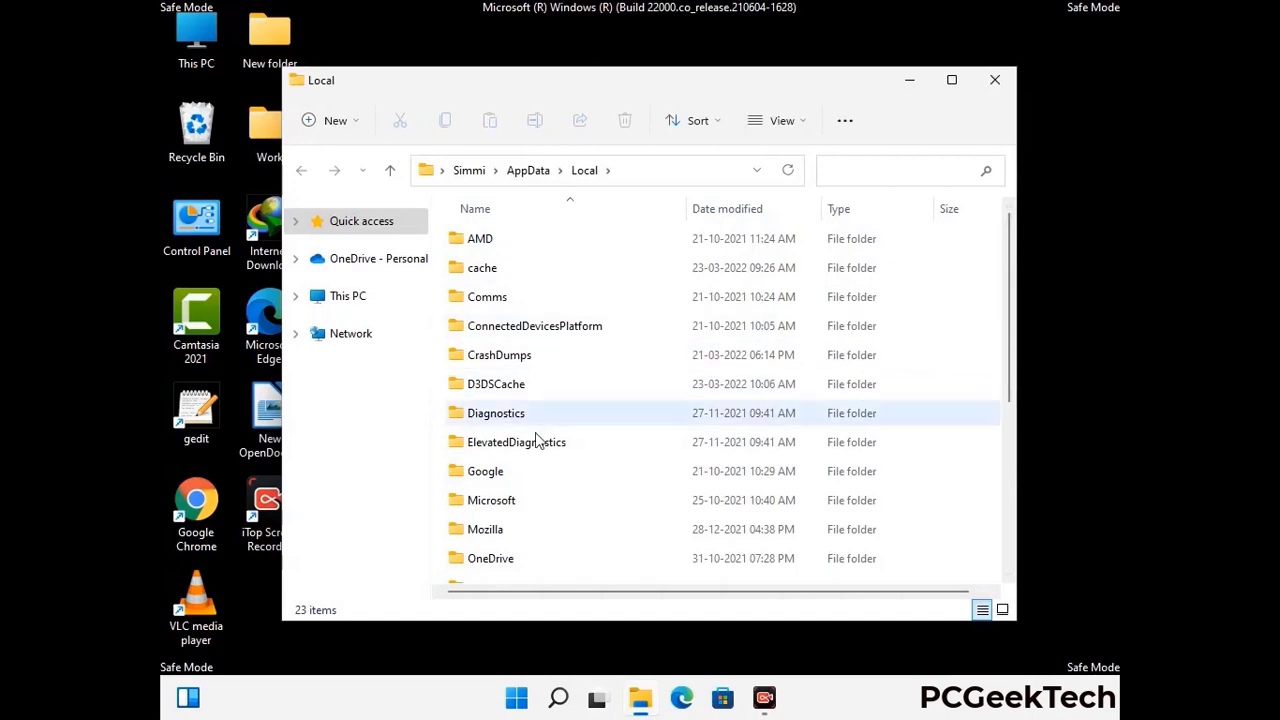
- Delete the Mozilla folder from the Local folder and close the window
{"action": "scroll", "coordinate": [536, 442], "scroll_direction": "down", "scroll_amount": 1}
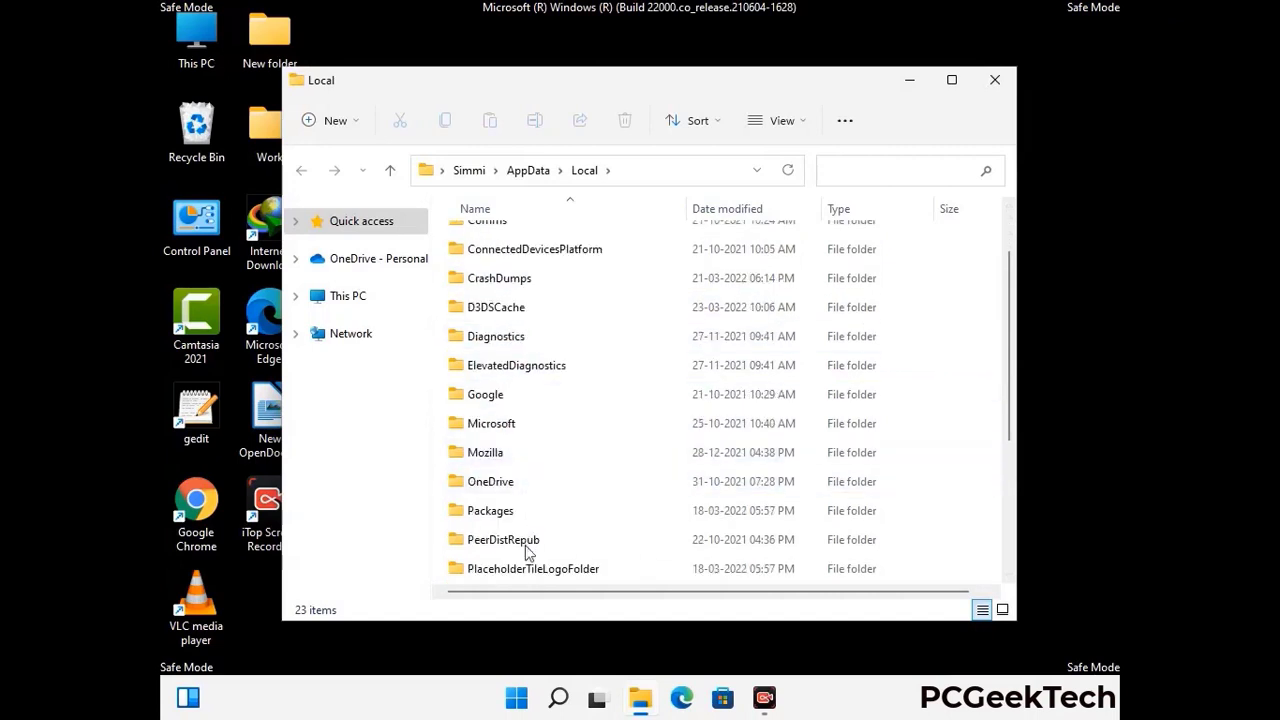
{"action": "left_click", "coordinate": [500, 458]}
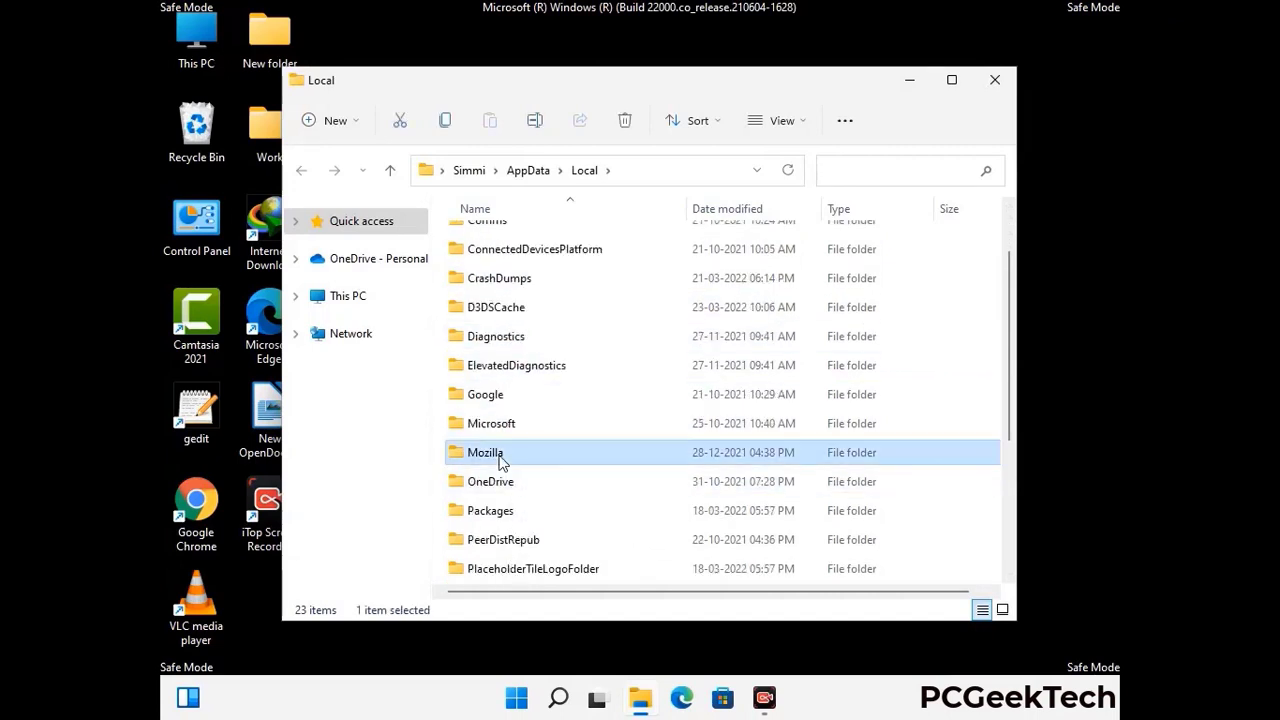
{"action": "left_click", "coordinate": [624, 122]}
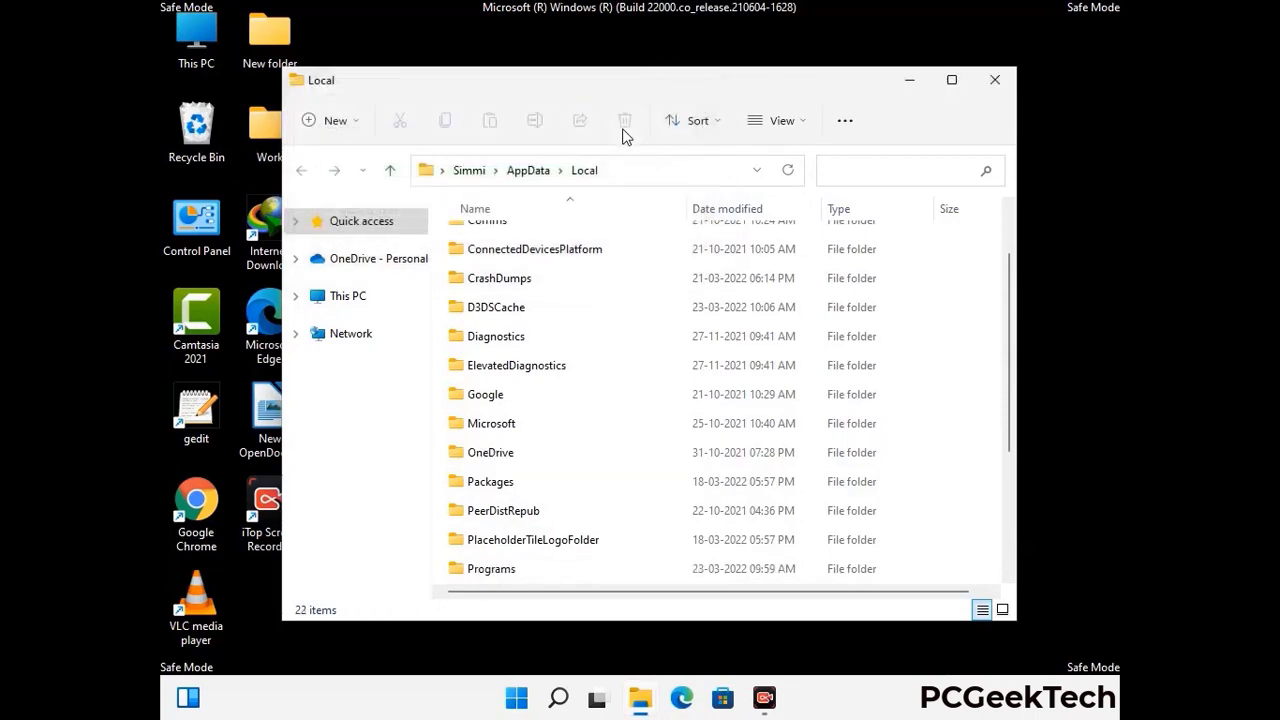
{"action": "left_click", "coordinate": [996, 90]}
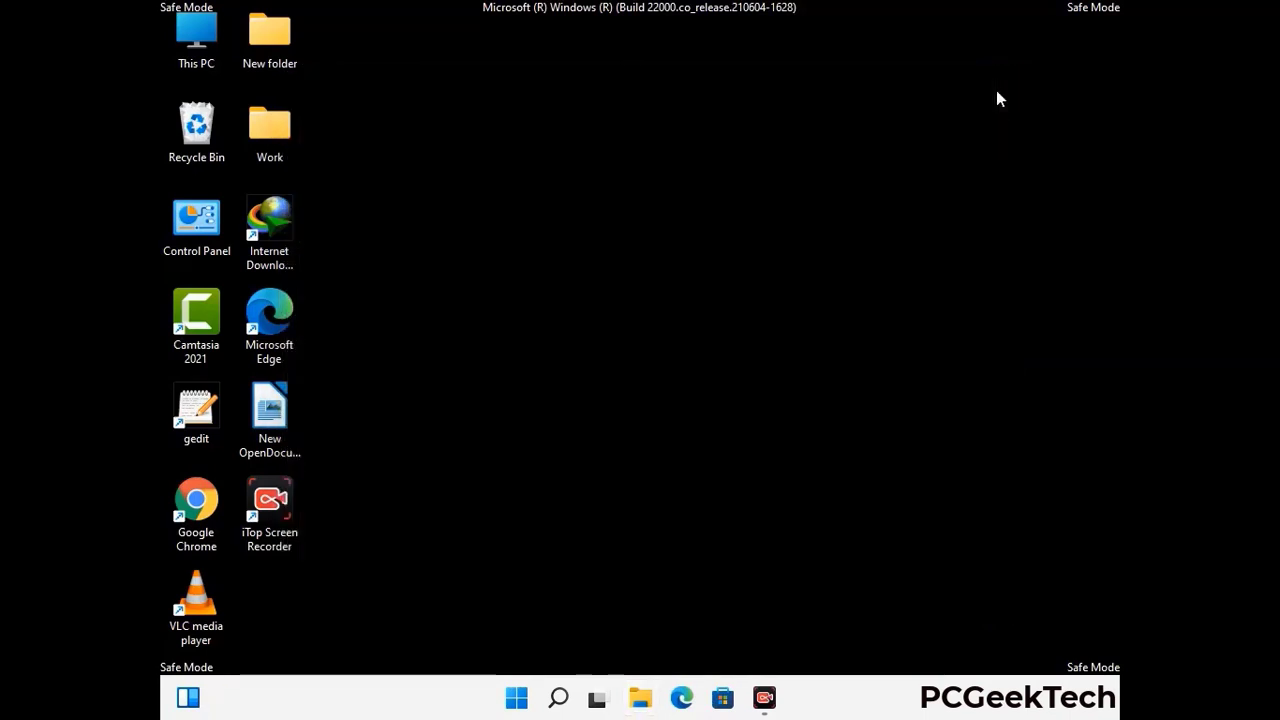
- Open the ProgramData folder by running %ProgramData% from the Run dialog
{"action": "key", "text": "super+r"}
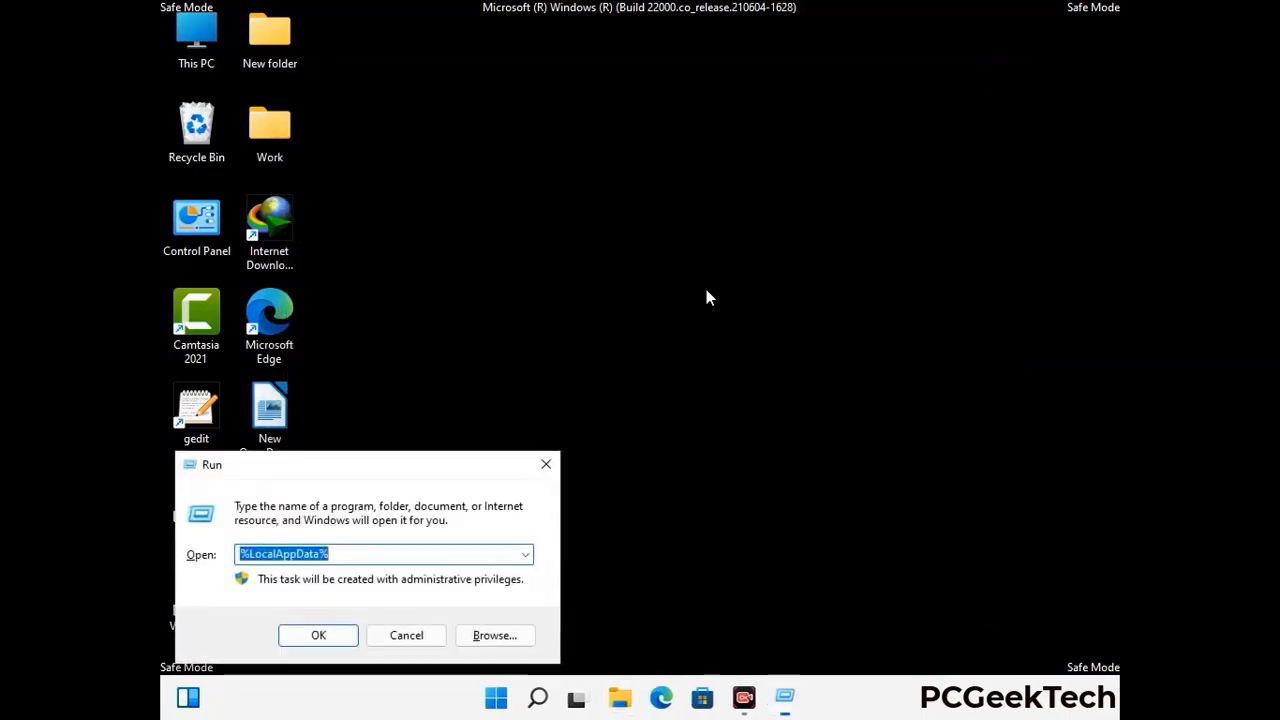
{"action": "left_click_drag", "start_coordinate": [356, 470], "coordinate": [588, 268]}
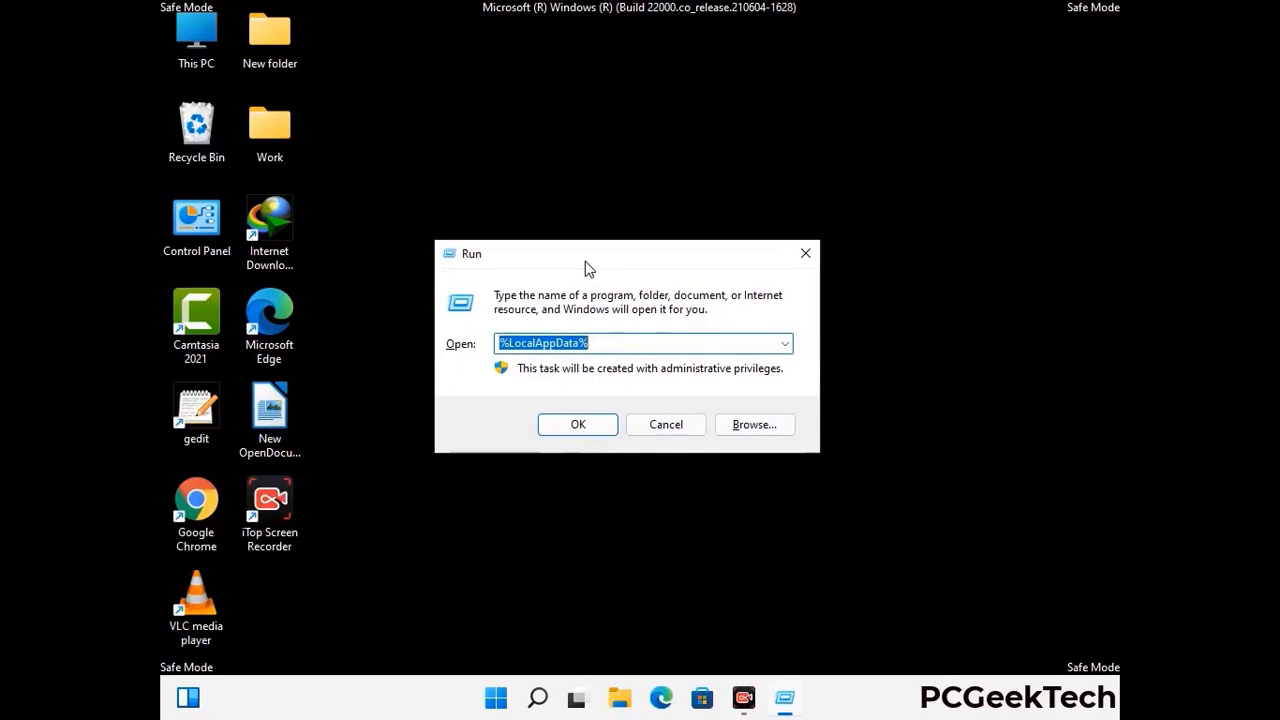
{"action": "type", "text": "%"}
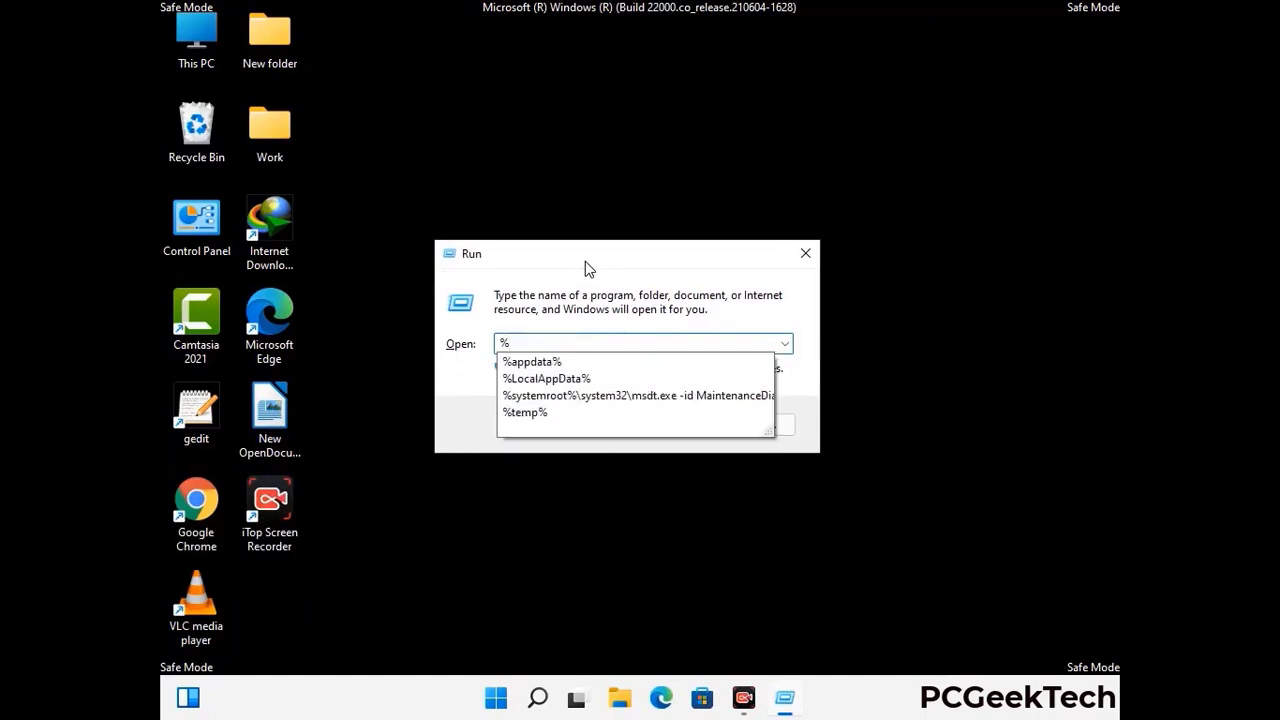
{"action": "type", "text": "ProgramData%"}
{"action": "key", "text": "Return"}
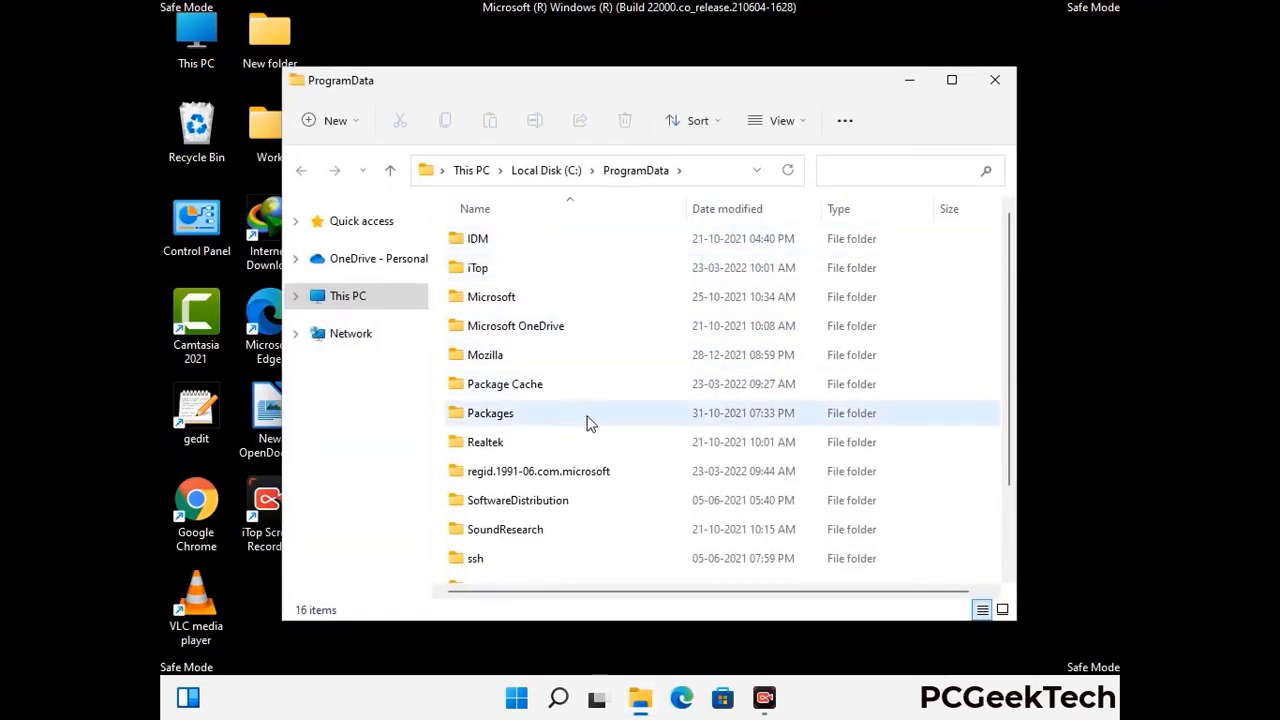
- Delete the Mozilla folder from the ProgramData folder and close the window
{"action": "scroll", "coordinate": [587, 423], "scroll_direction": "down", "scroll_amount": 2}
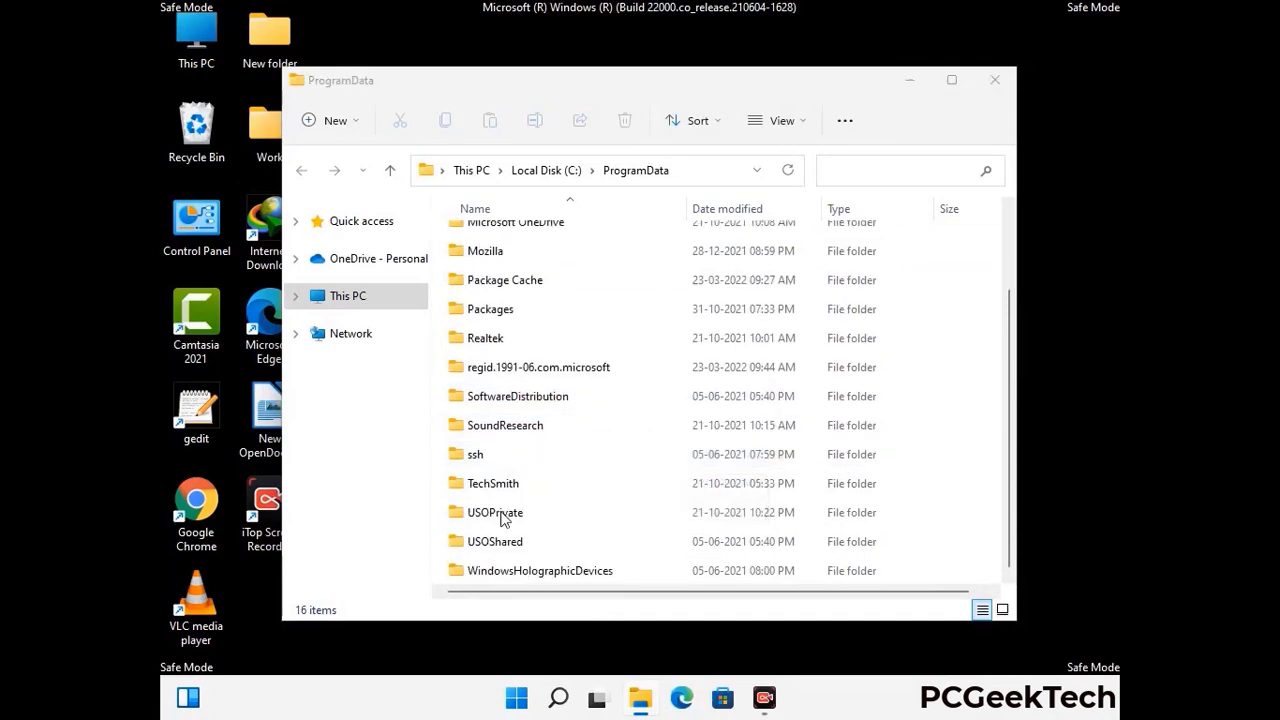
{"action": "left_click", "coordinate": [502, 251]}
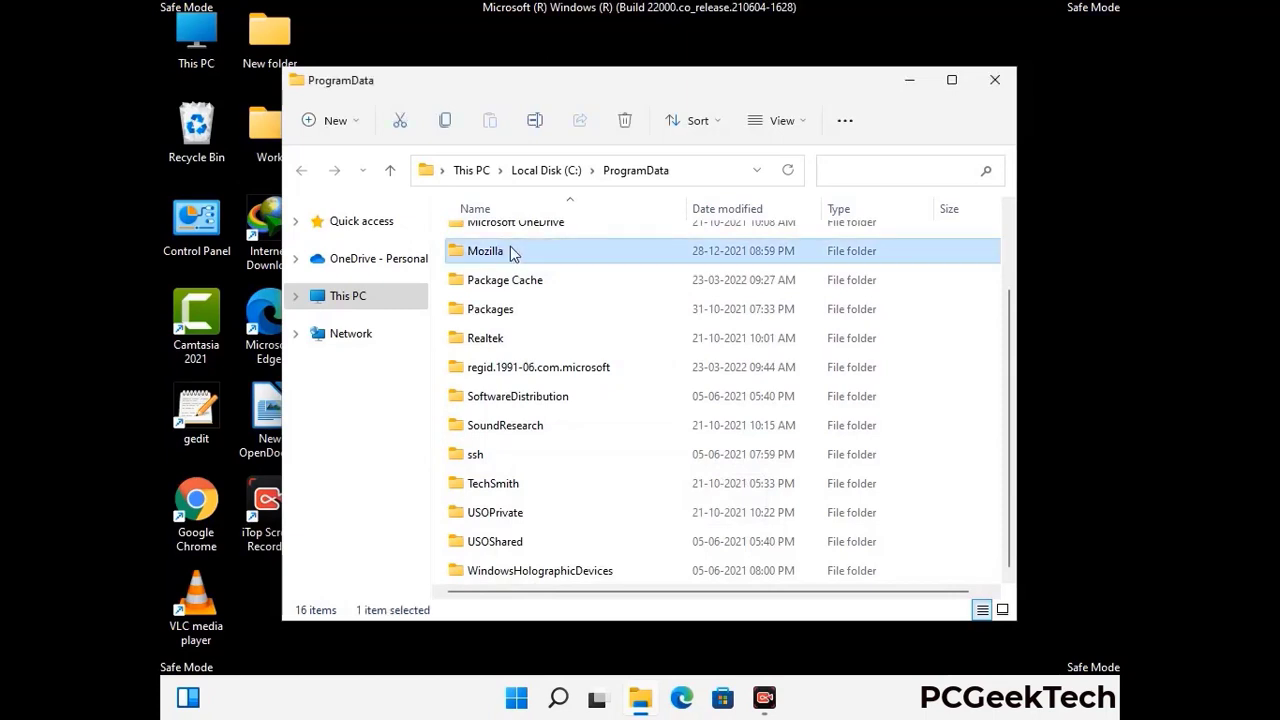
{"action": "left_click", "coordinate": [627, 121]}
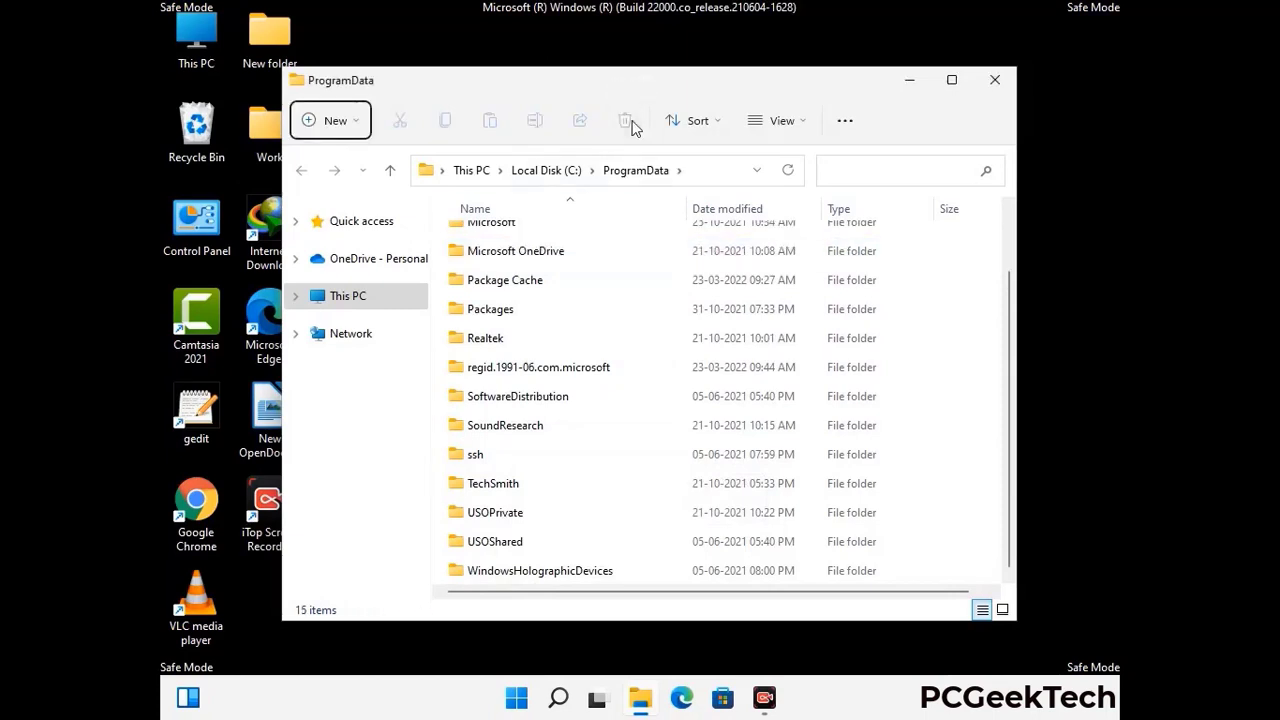
{"action": "scroll", "coordinate": [660, 423], "scroll_direction": "up", "scroll_amount": 1}
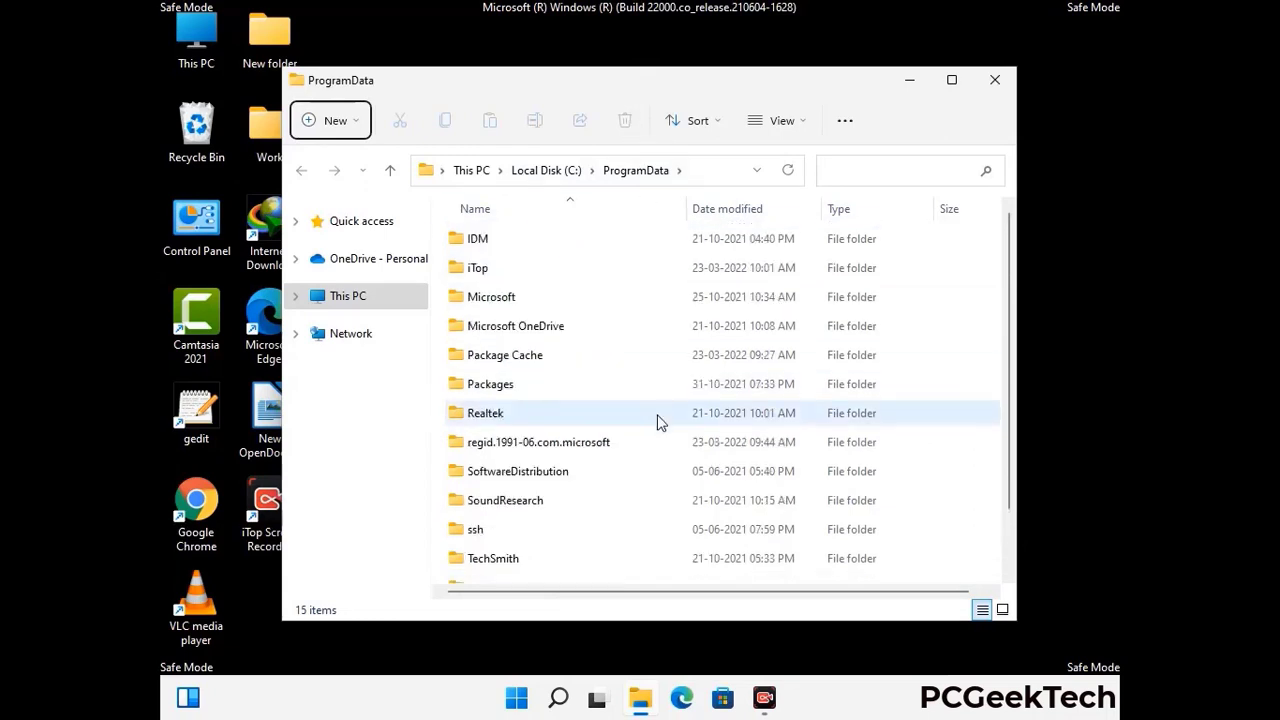
{"action": "left_click", "coordinate": [1003, 82]}
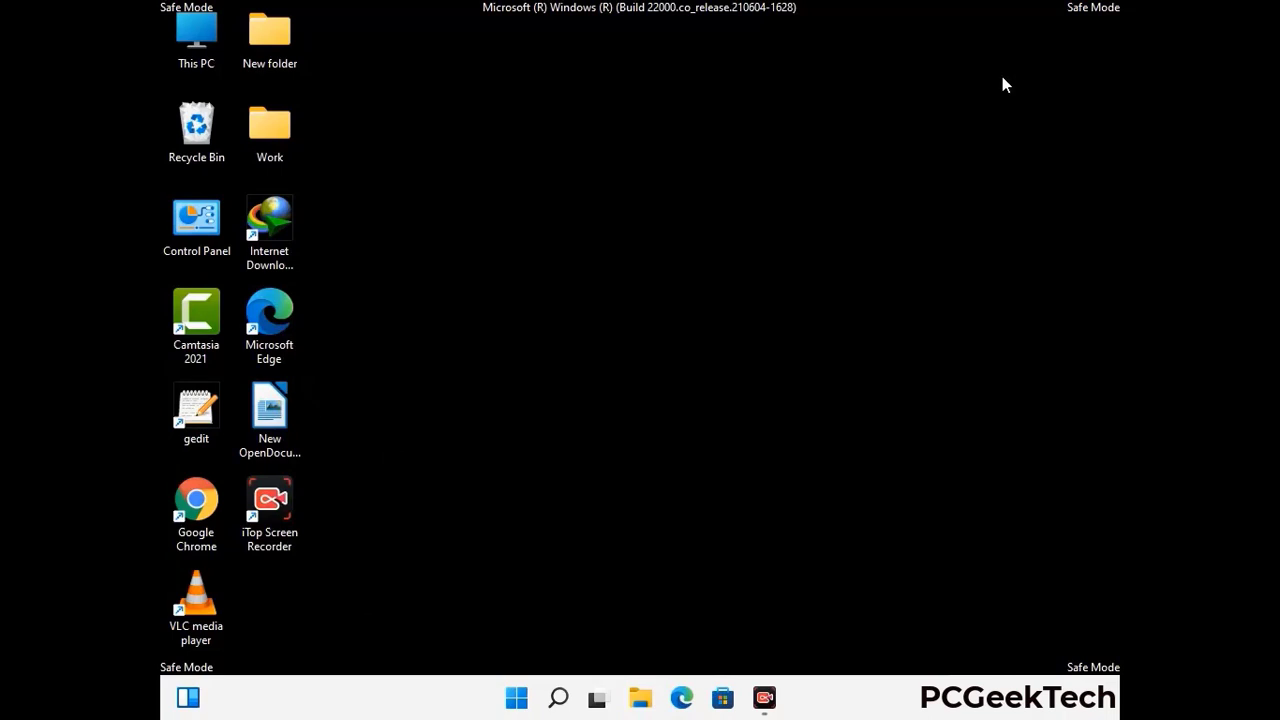
- Open the Windows folder by running %WinDir% from the Run dialog
{"action": "key", "text": "super+r"}
{"action": "left_click_drag", "start_coordinate": [417, 462], "coordinate": [667, 260]}
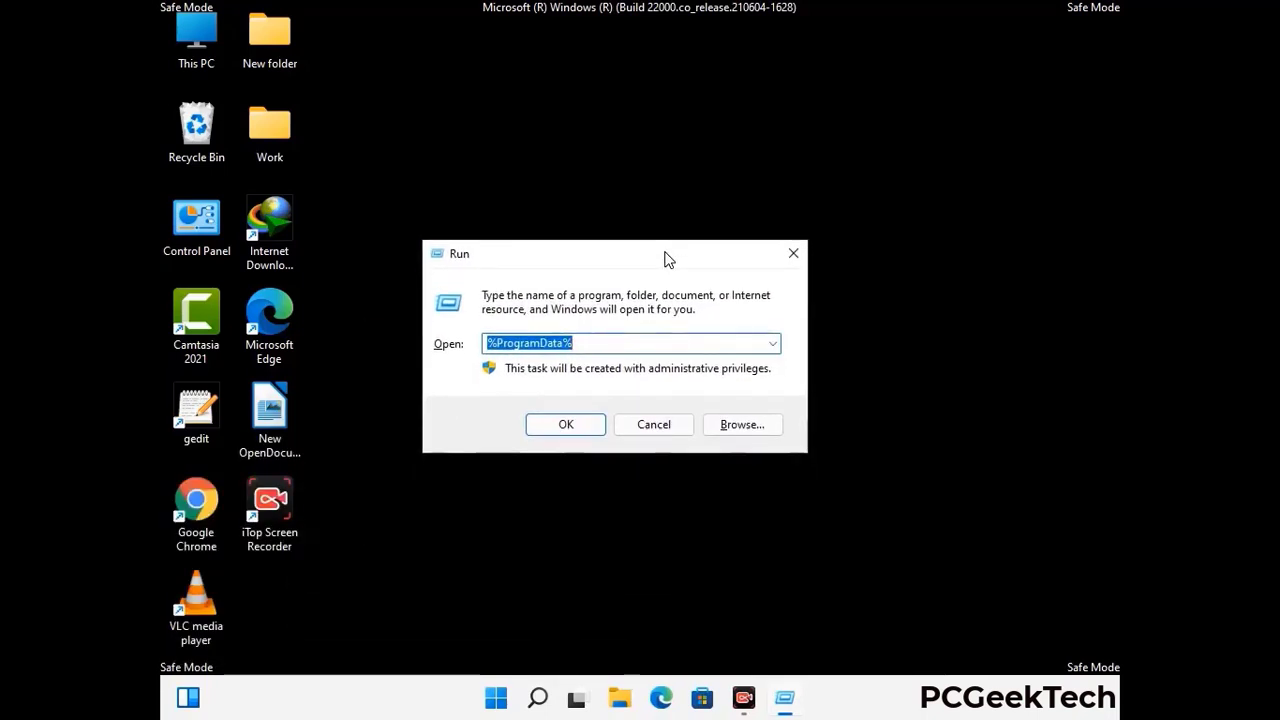
{"action": "type", "text": "%WinDir%"}
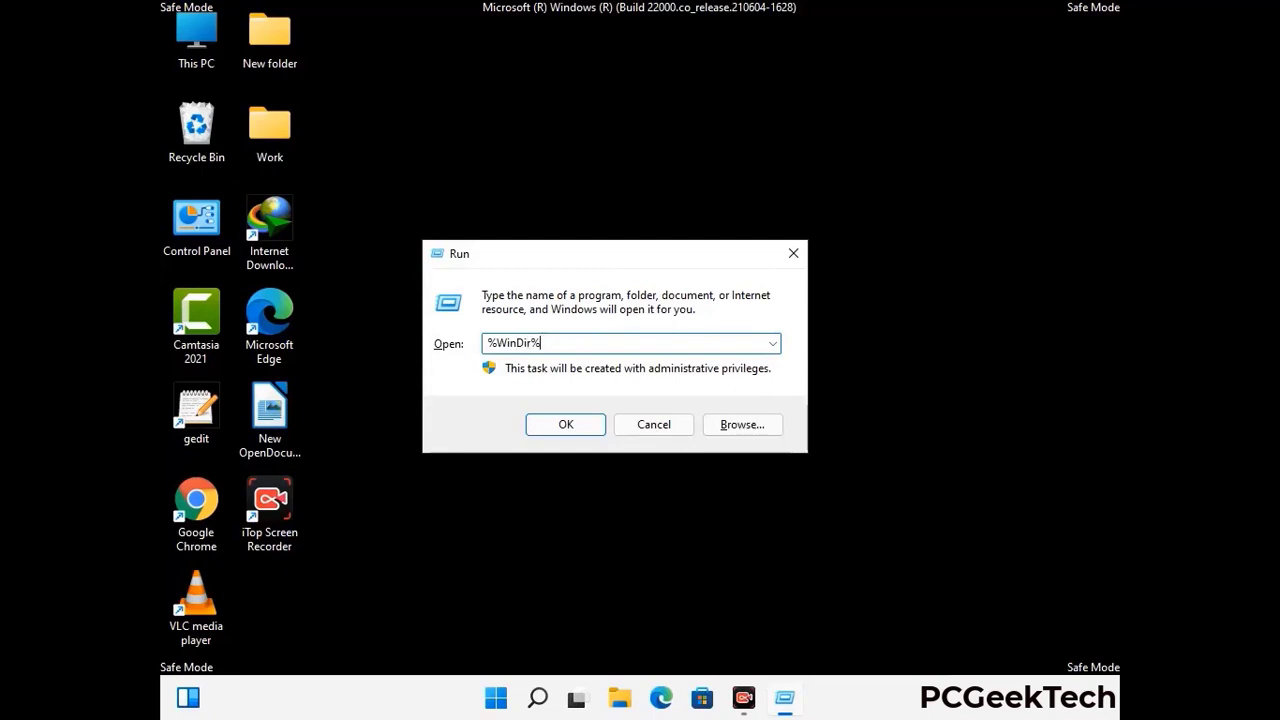
{"action": "key", "text": "Return"}
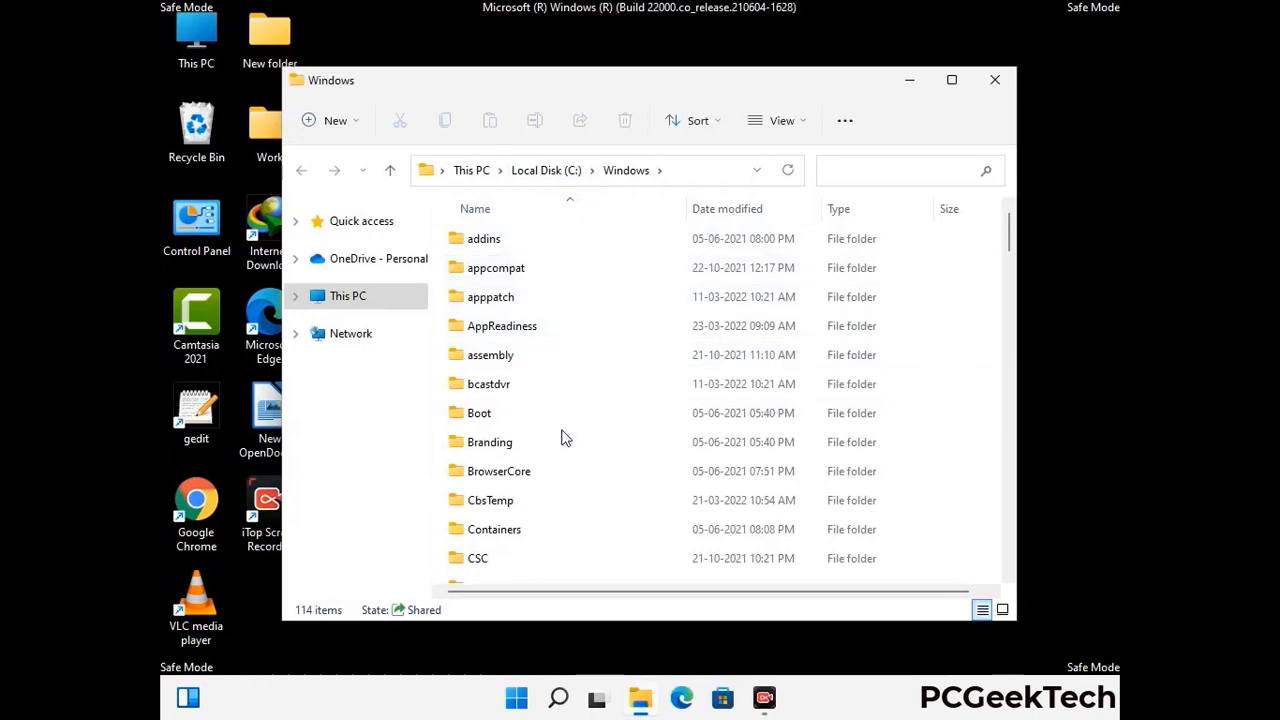
- Look through the folders and files in the Windows folder for unwanted items, and close the window
{"action": "scroll", "coordinate": [563, 440], "scroll_direction": "down", "scroll_amount": 2}
{"action": "scroll", "coordinate": [563, 447], "scroll_direction": "down", "scroll_amount": 1}
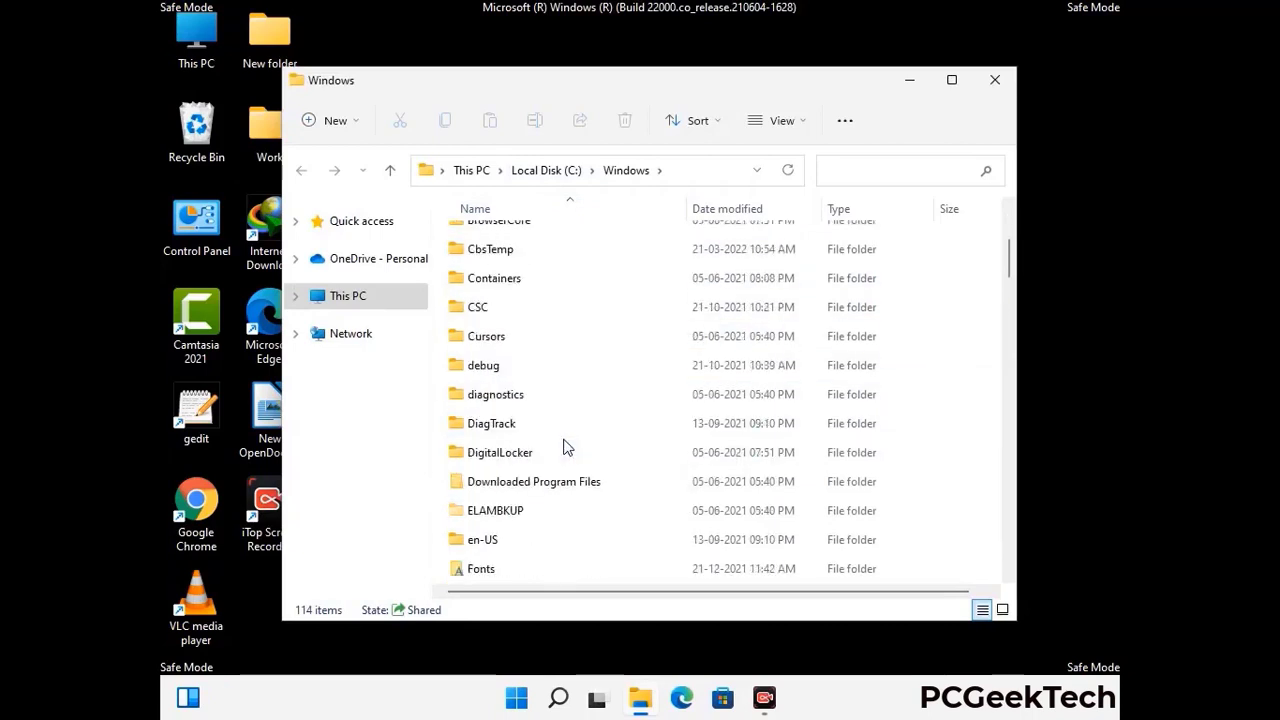
{"action": "scroll", "coordinate": [563, 447], "scroll_direction": "down", "scroll_amount": 1}
{"action": "scroll", "coordinate": [563, 447], "scroll_direction": "down", "scroll_amount": 4}
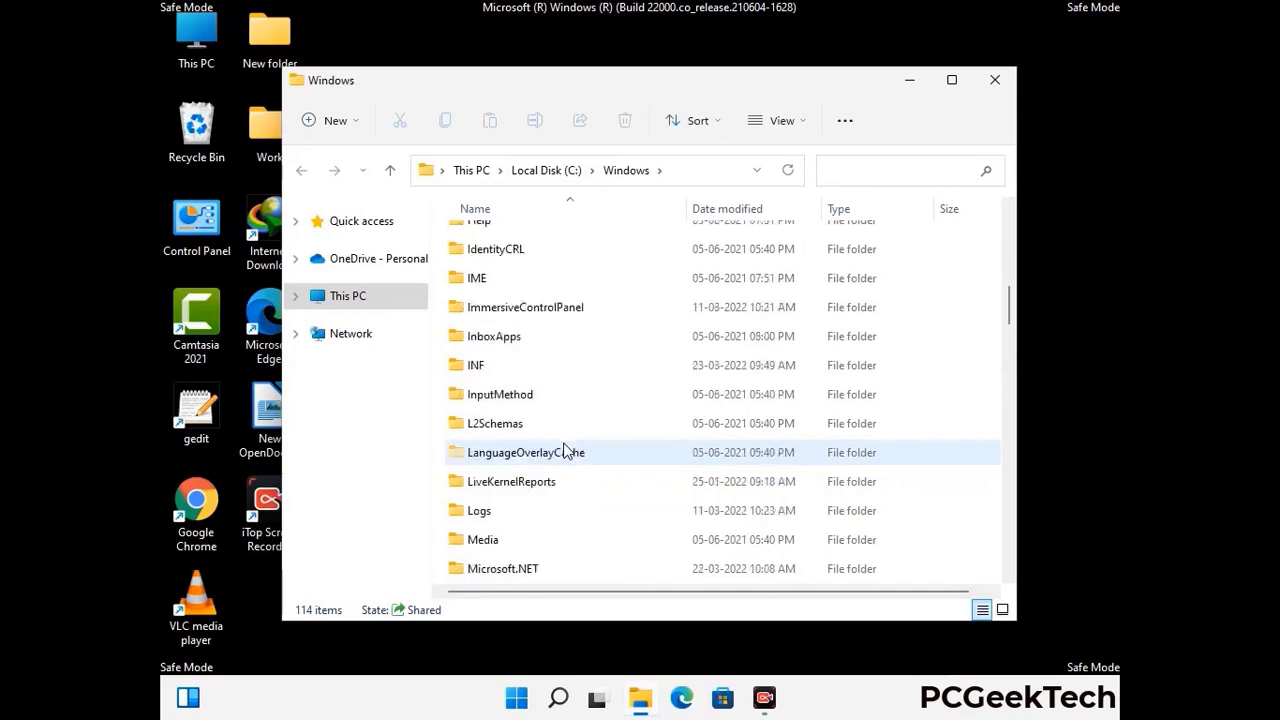
{"action": "scroll", "coordinate": [563, 452], "scroll_direction": "down", "scroll_amount": 1}
{"action": "scroll", "coordinate": [563, 452], "scroll_direction": "down", "scroll_amount": 6}
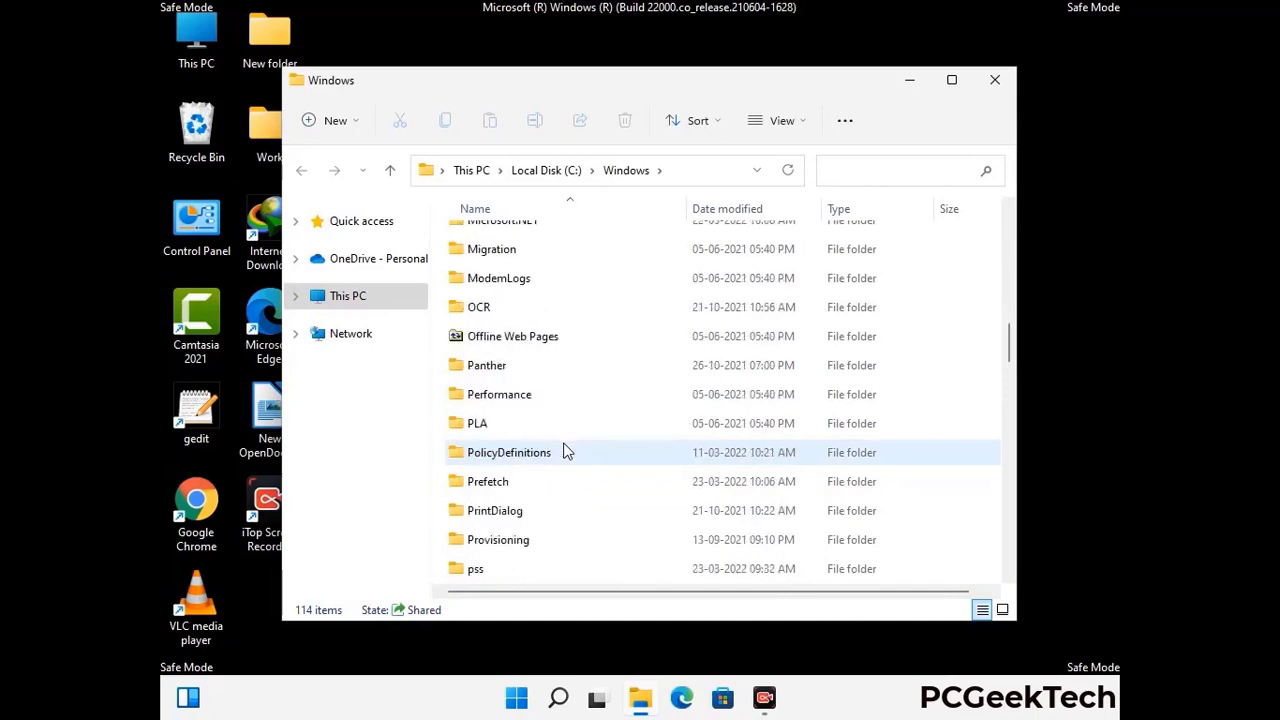
{"action": "scroll", "coordinate": [563, 452], "scroll_direction": "down", "scroll_amount": 7}
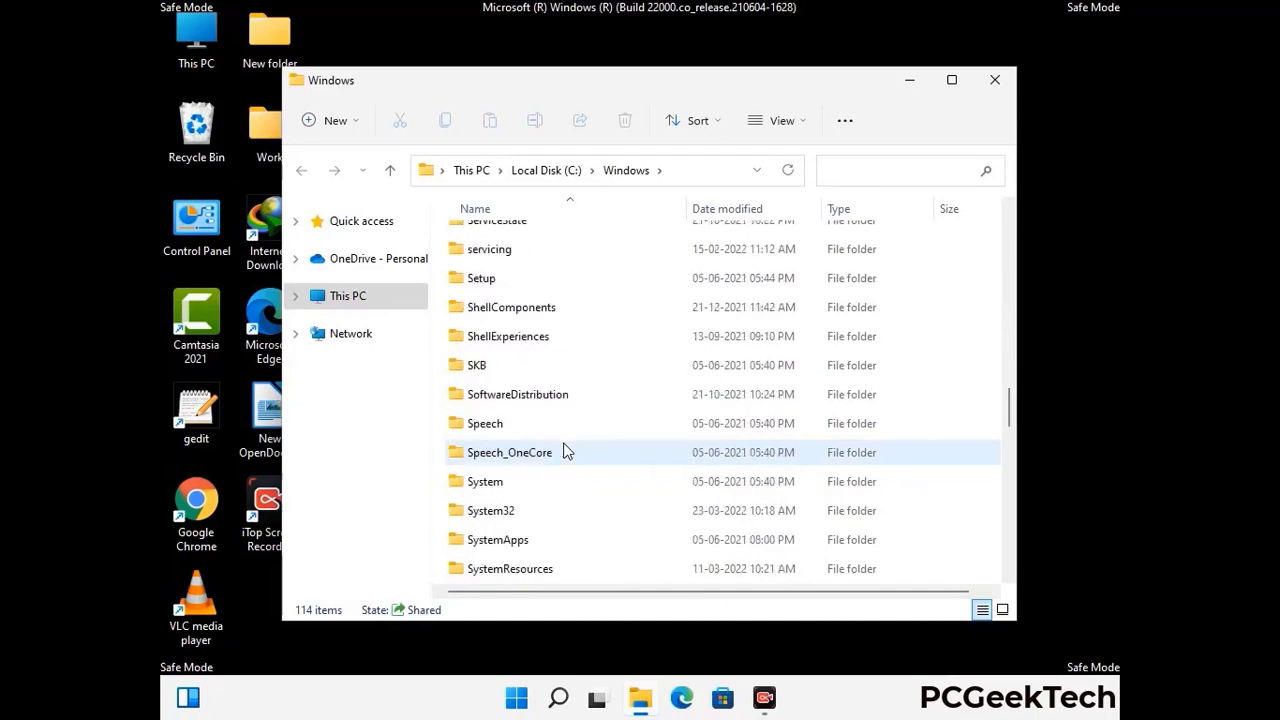
{"action": "scroll", "coordinate": [563, 452], "scroll_direction": "down", "scroll_amount": 8}
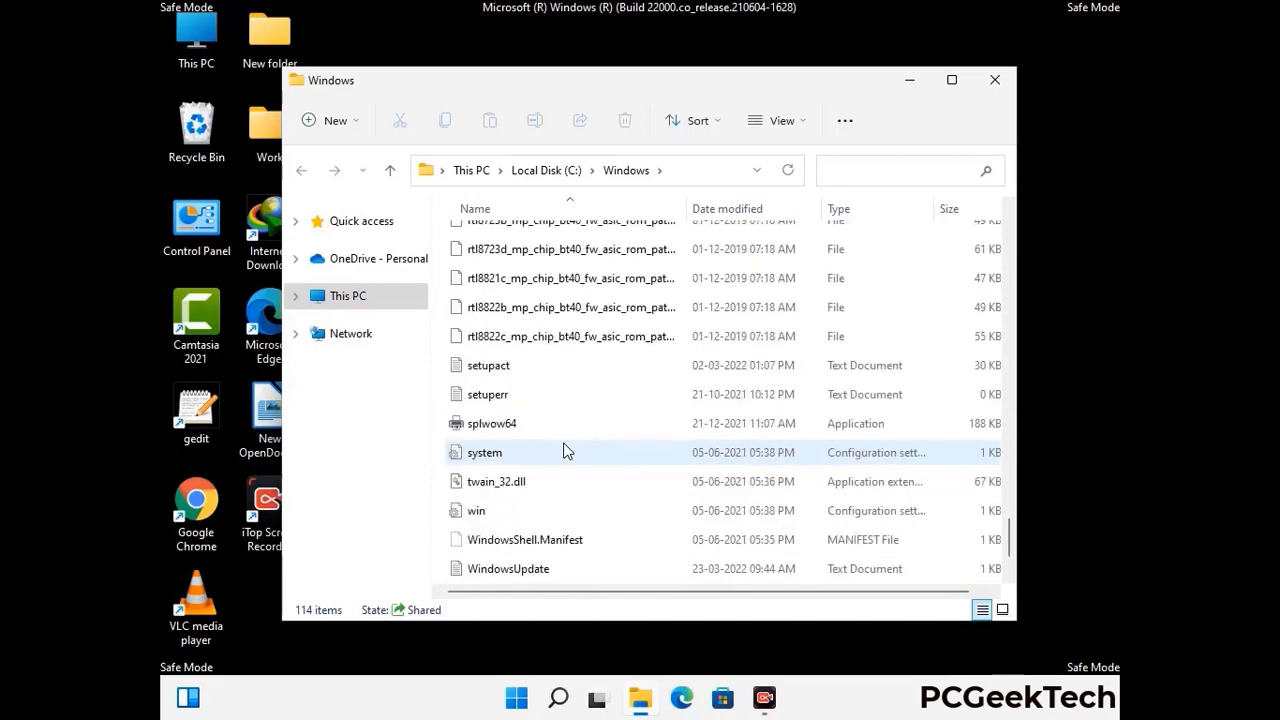
{"action": "scroll", "coordinate": [563, 452], "scroll_direction": "down", "scroll_amount": 1}
{"action": "scroll", "coordinate": [563, 452], "scroll_direction": "up", "scroll_amount": 16}
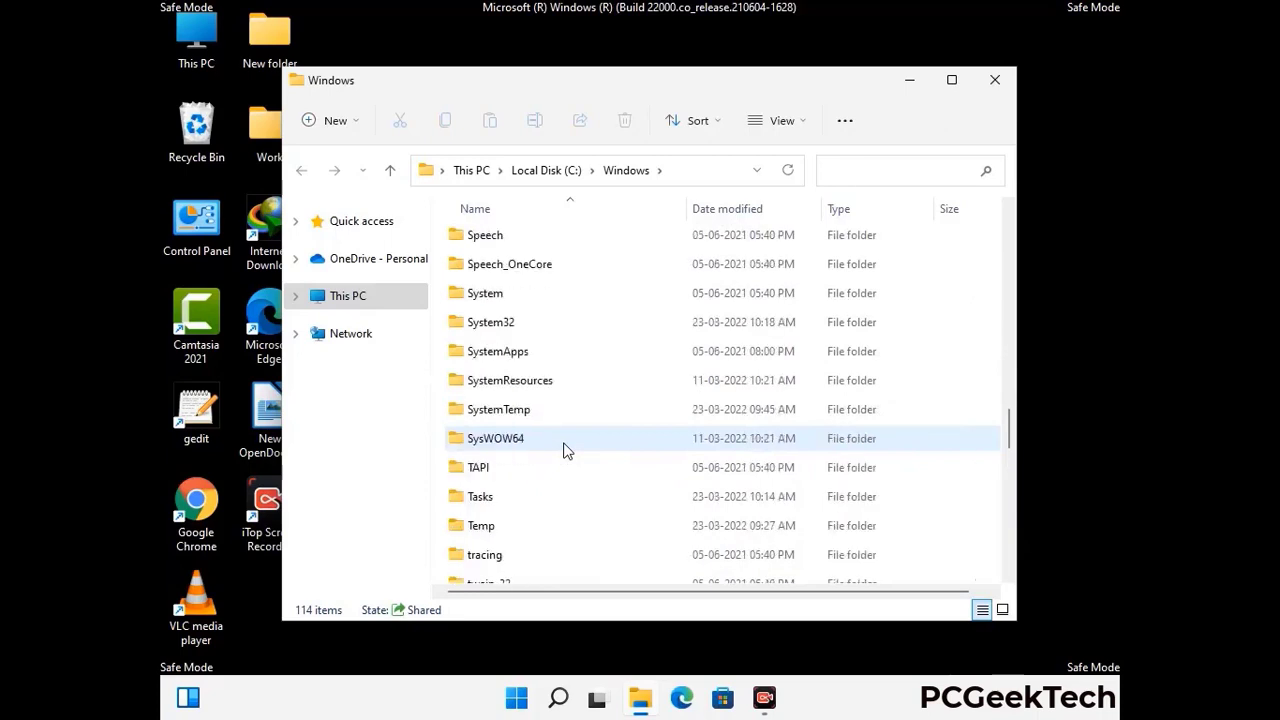
{"action": "scroll", "coordinate": [563, 452], "scroll_direction": "up", "scroll_amount": 3}
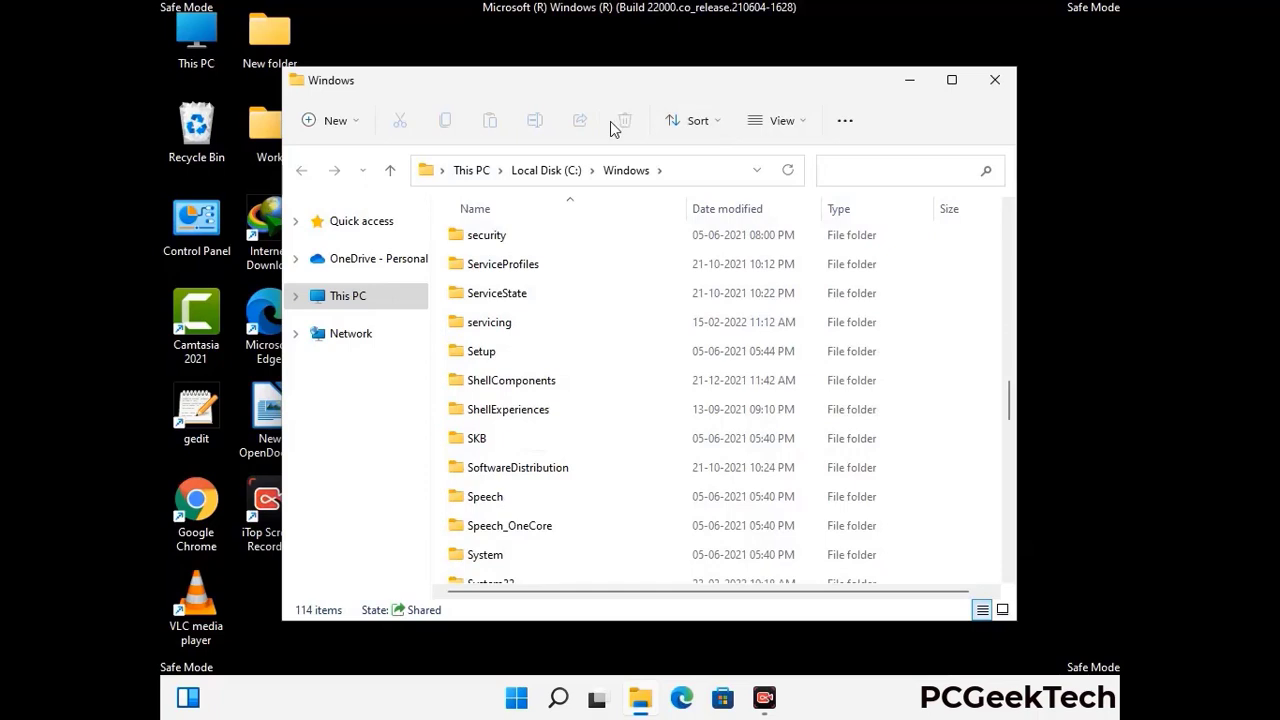
{"action": "left_click", "coordinate": [995, 80]}
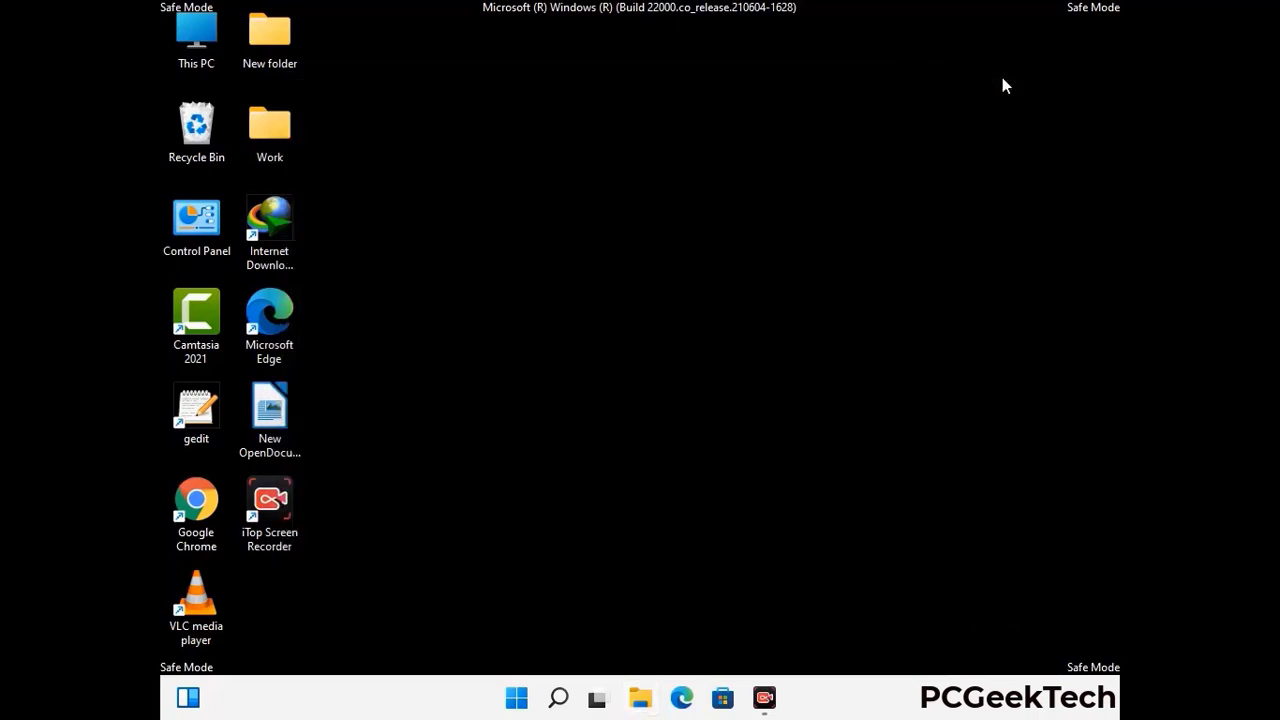
- Open the user's Temp folder by running %temp% from the Run dialog
{"action": "key", "text": "super+r"}
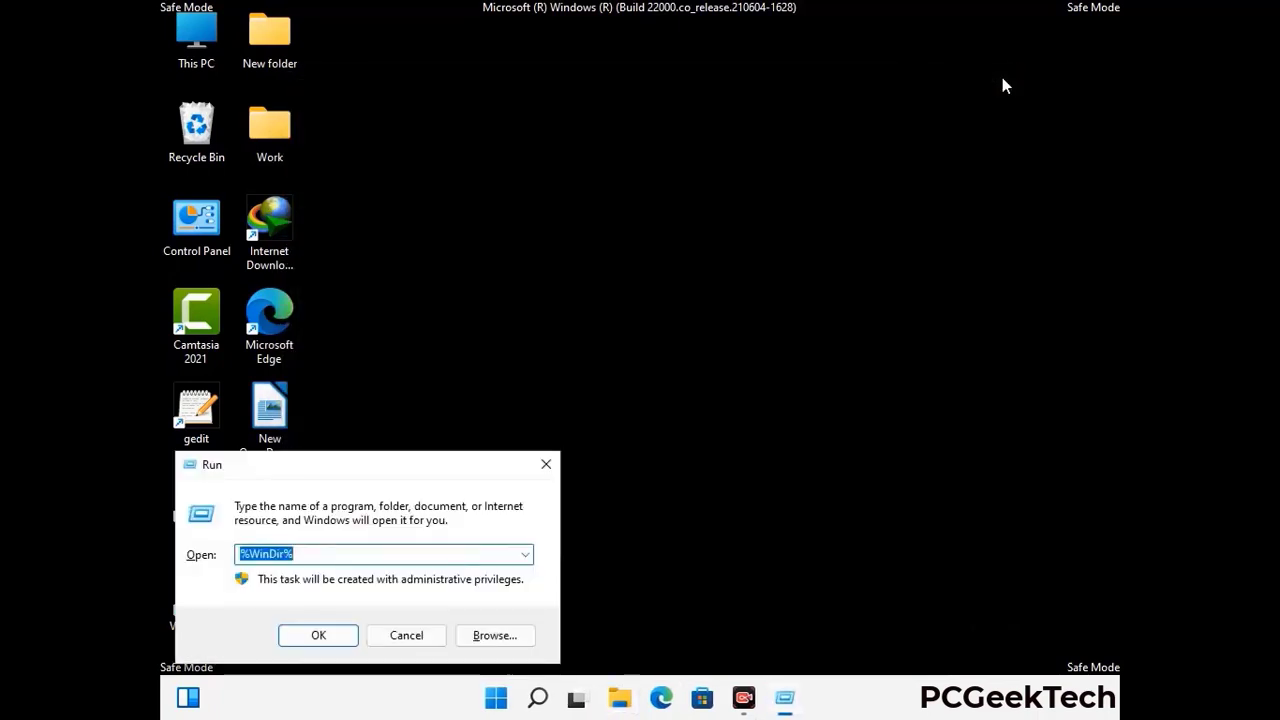
{"action": "left_click_drag", "start_coordinate": [426, 474], "coordinate": [723, 171]}
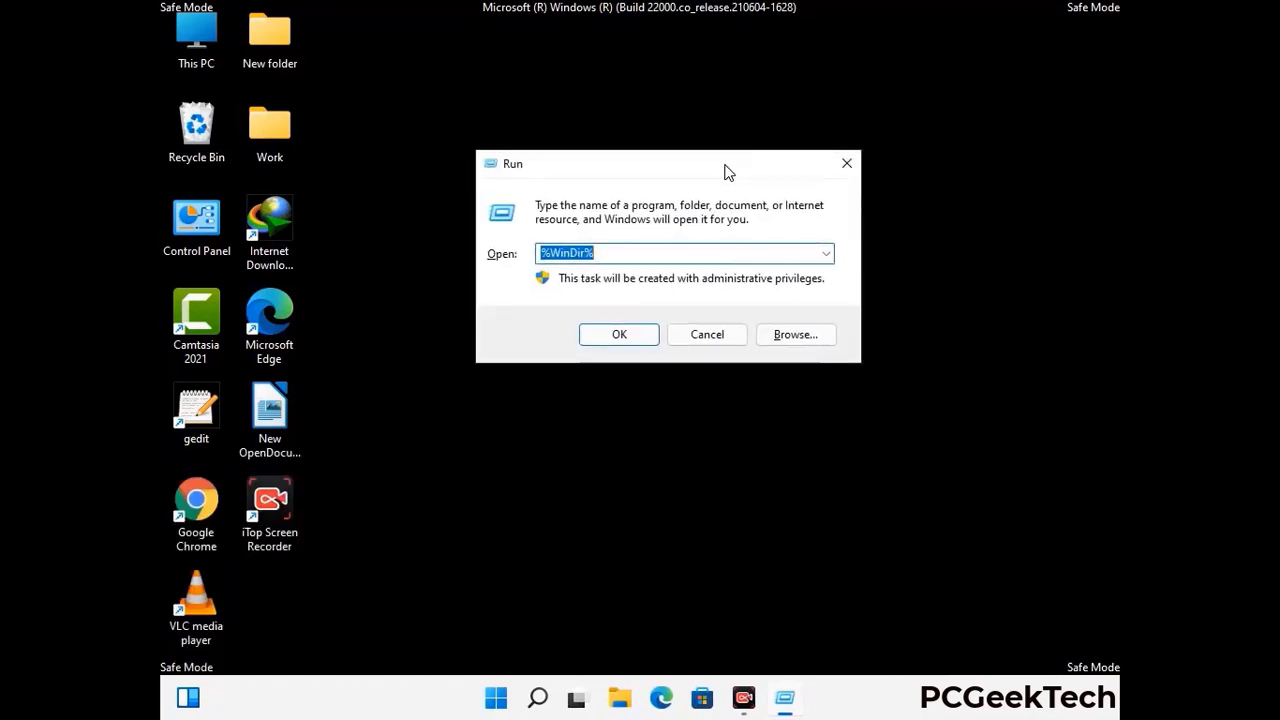
{"action": "type", "text": "%tem"}
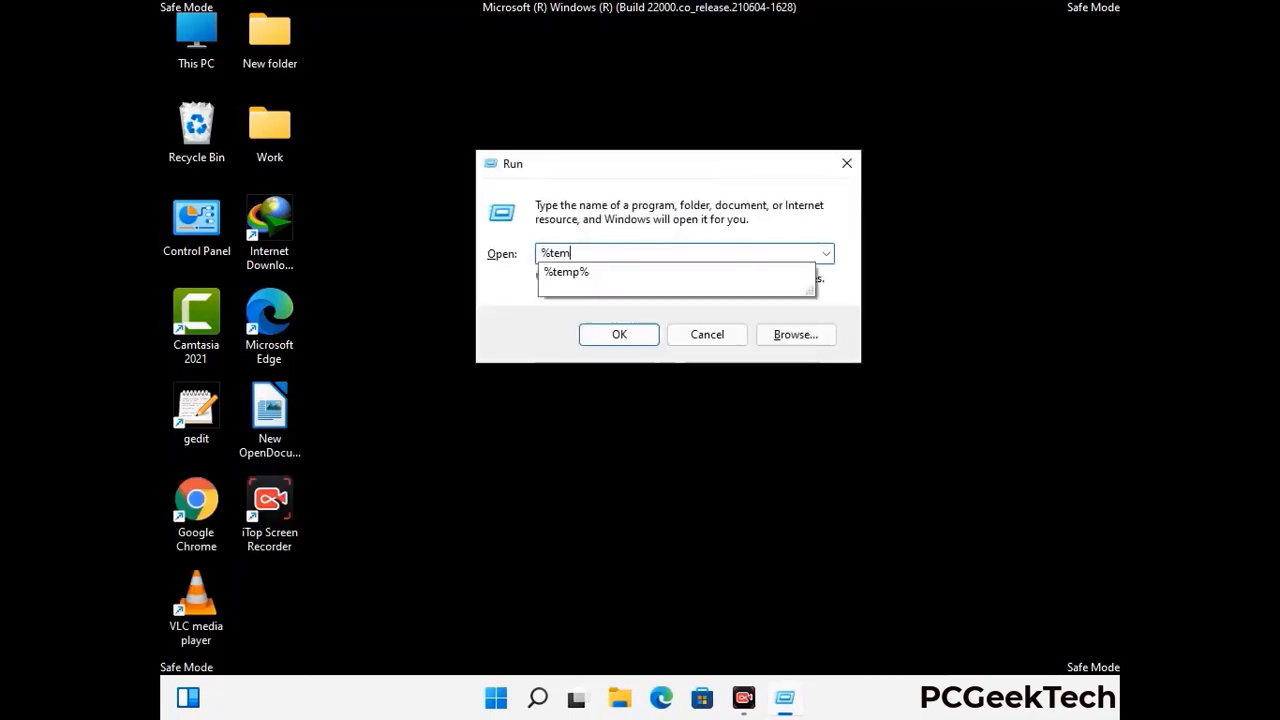
{"action": "type", "text": "p%"}
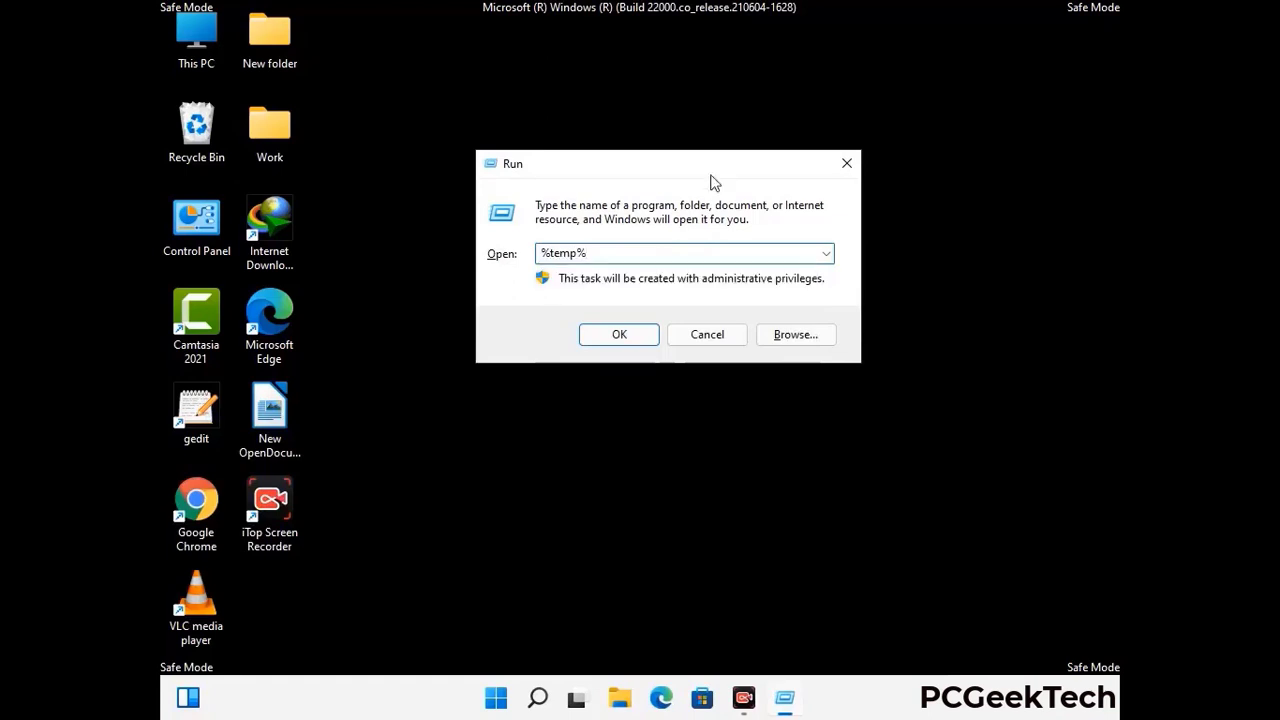
{"action": "left_click", "coordinate": [637, 332]}
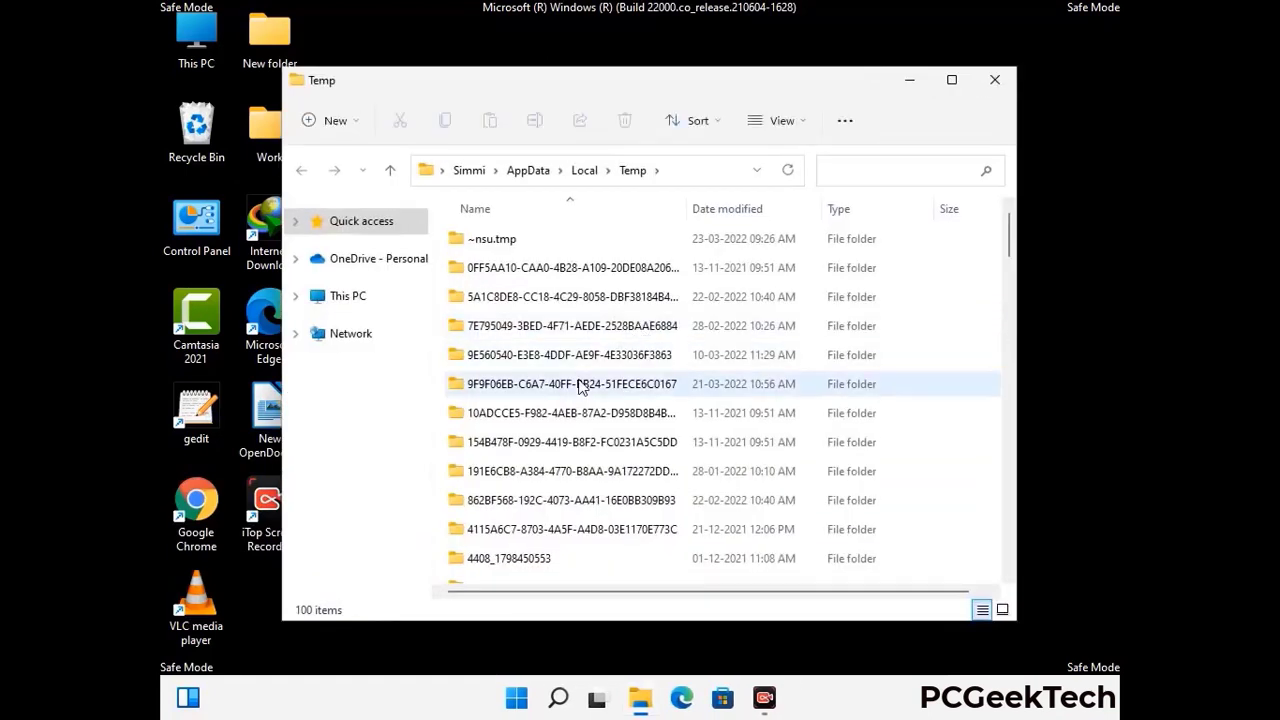
- Delete all items in the Temp folder
{"action": "left_click", "coordinate": [579, 383]}
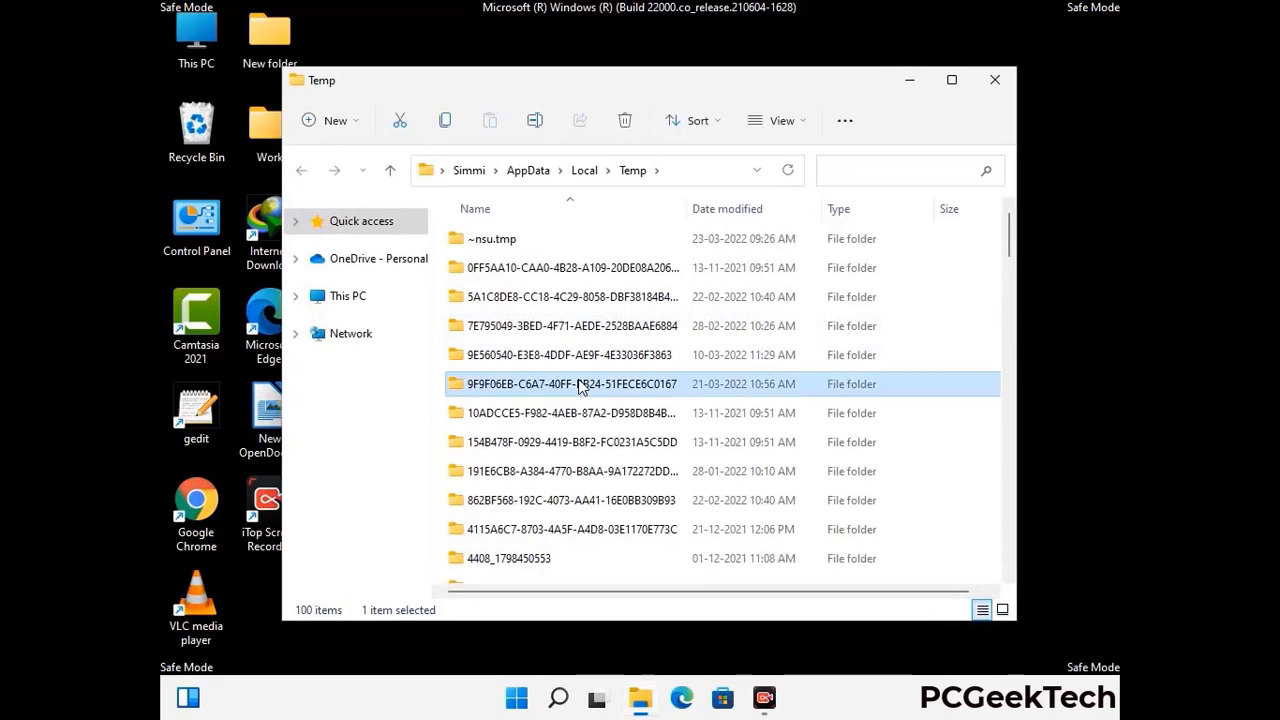
{"action": "key", "text": "ctrl+a"}
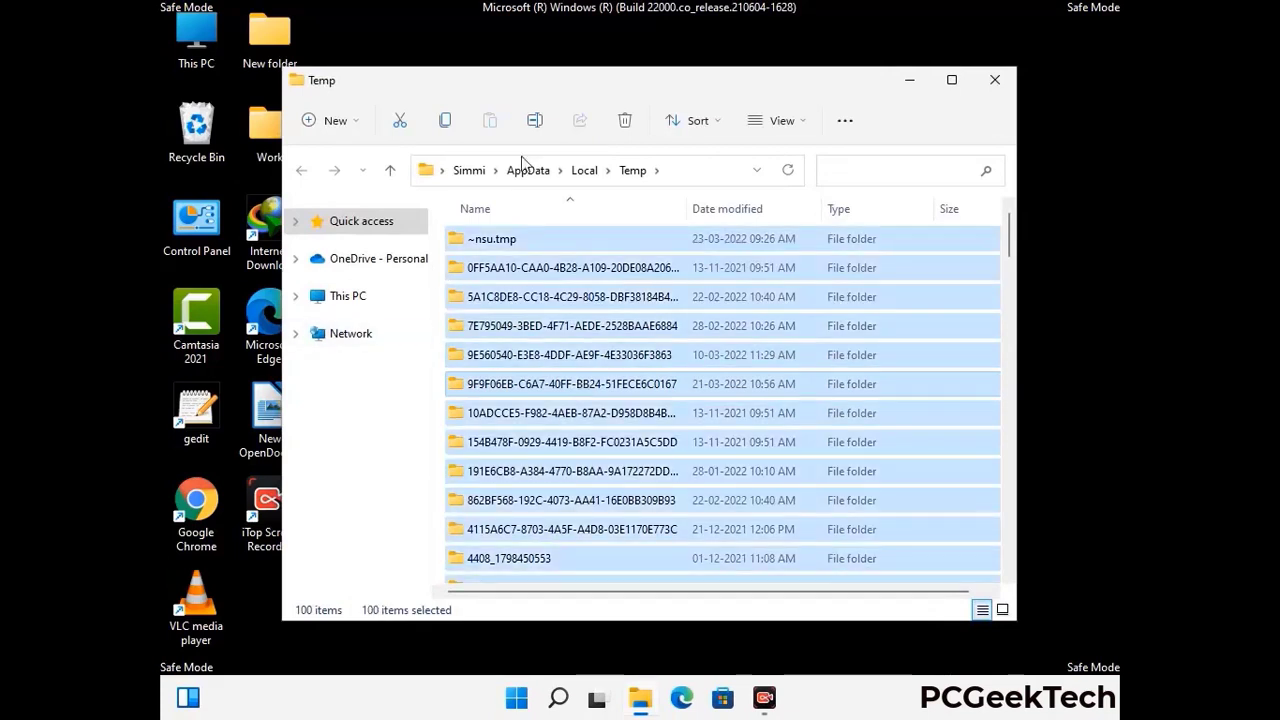
{"action": "left_click", "coordinate": [627, 121]}
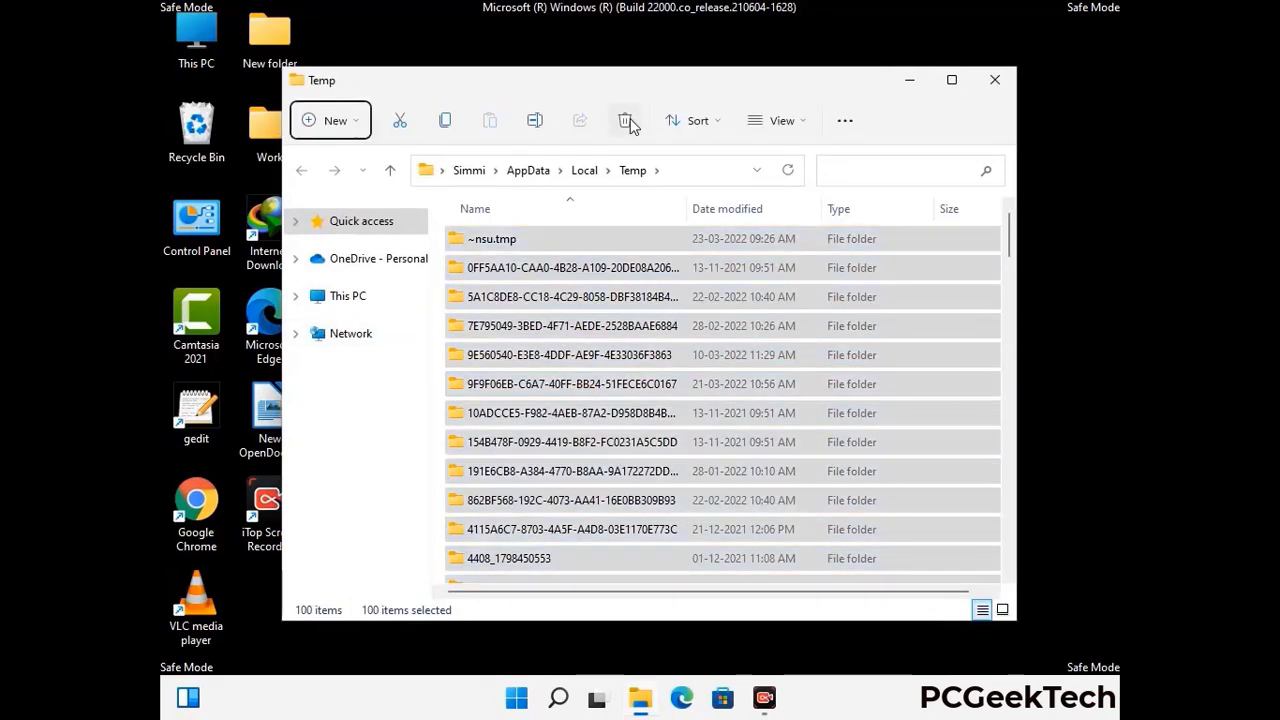
- Close the user's Temp folder window and enter temp in the Run dialog
{"action": "left_click", "coordinate": [995, 80]}
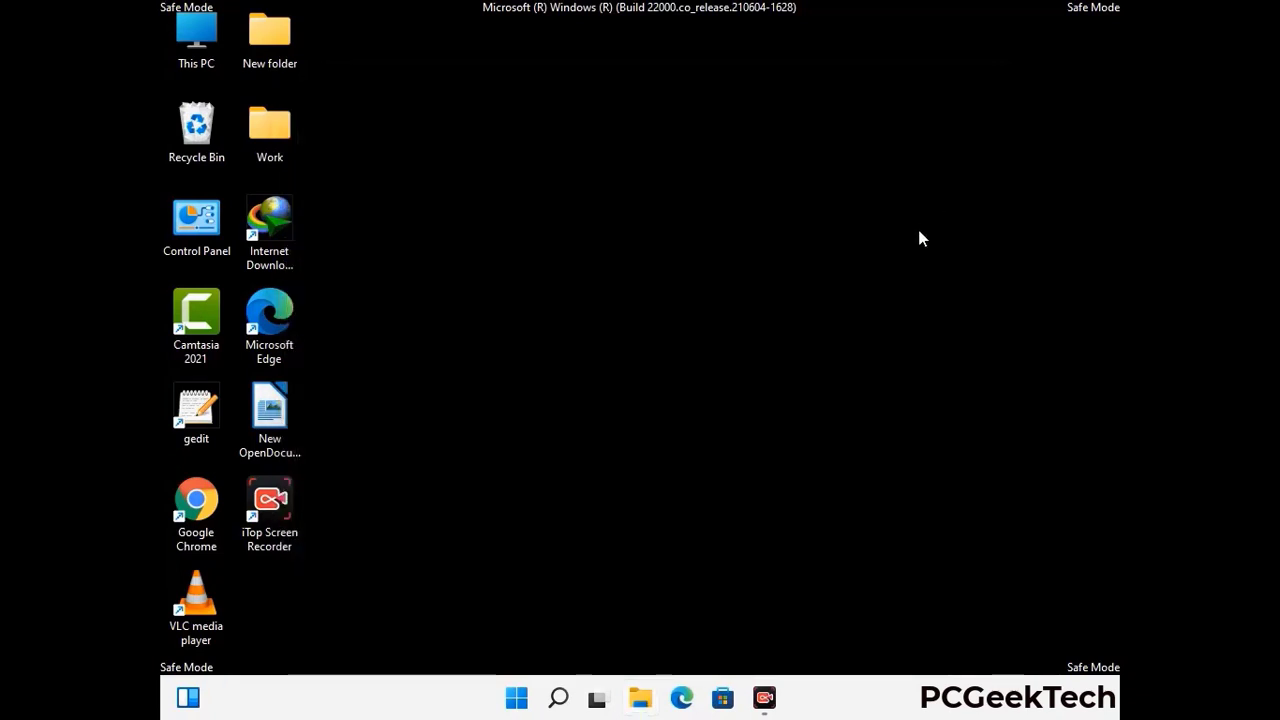
{"action": "key", "text": "super+r"}
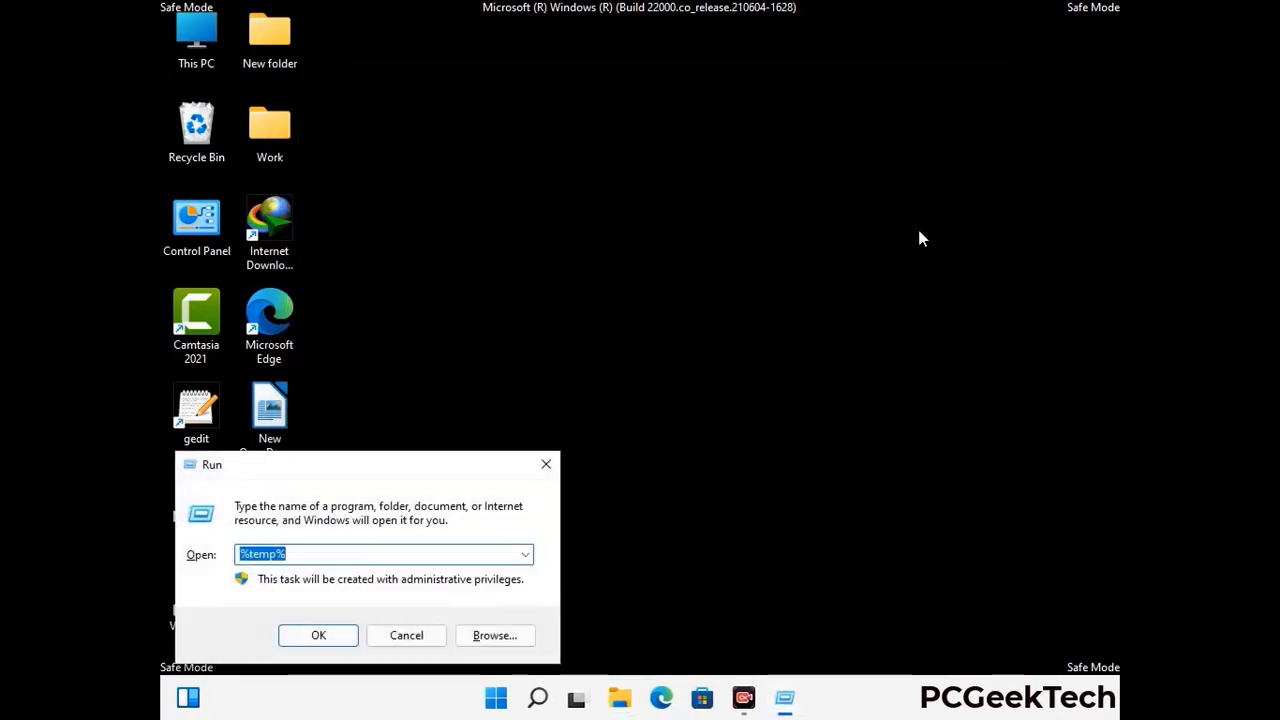
{"action": "left_click_drag", "start_coordinate": [431, 464], "coordinate": [728, 188]}
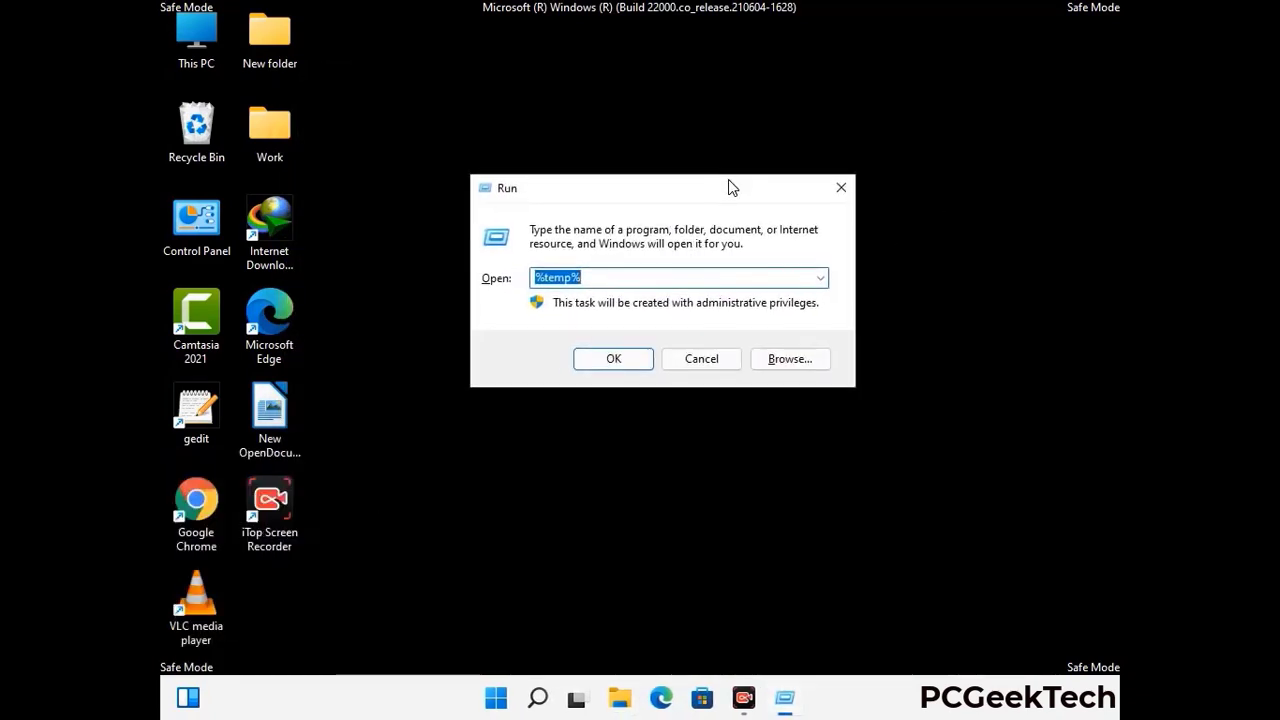
{"action": "type", "text": "temp"}
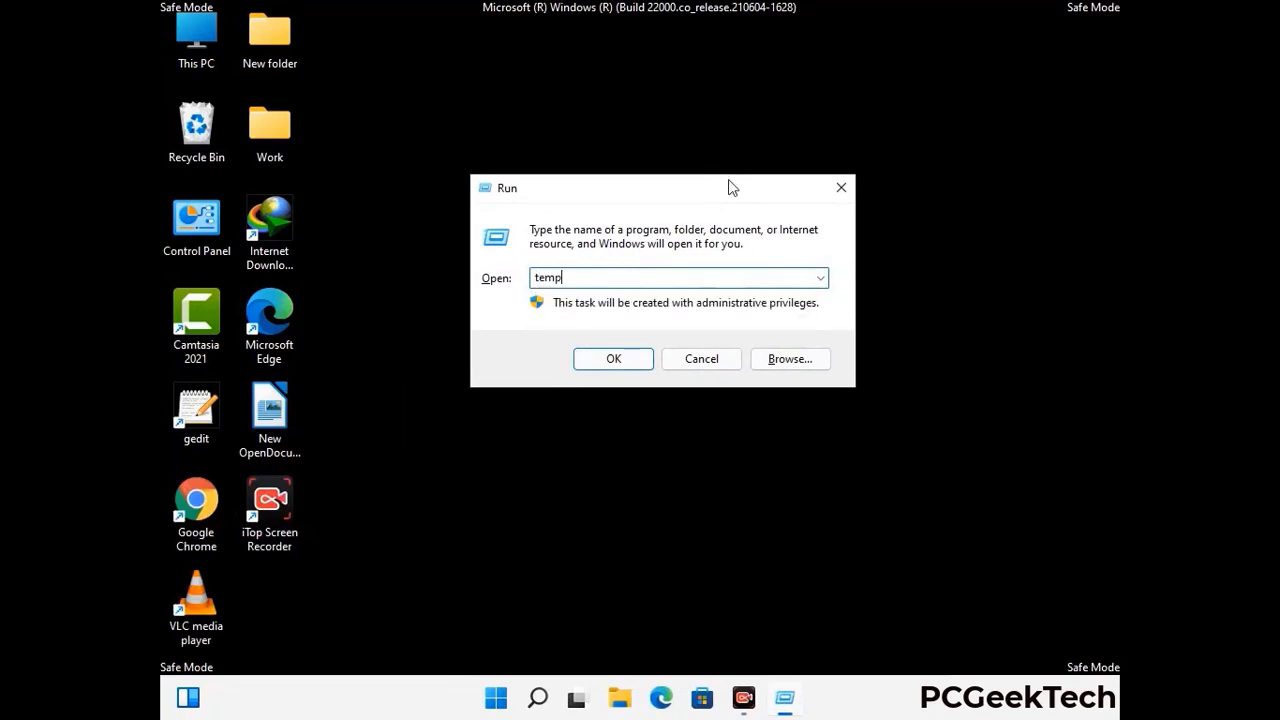
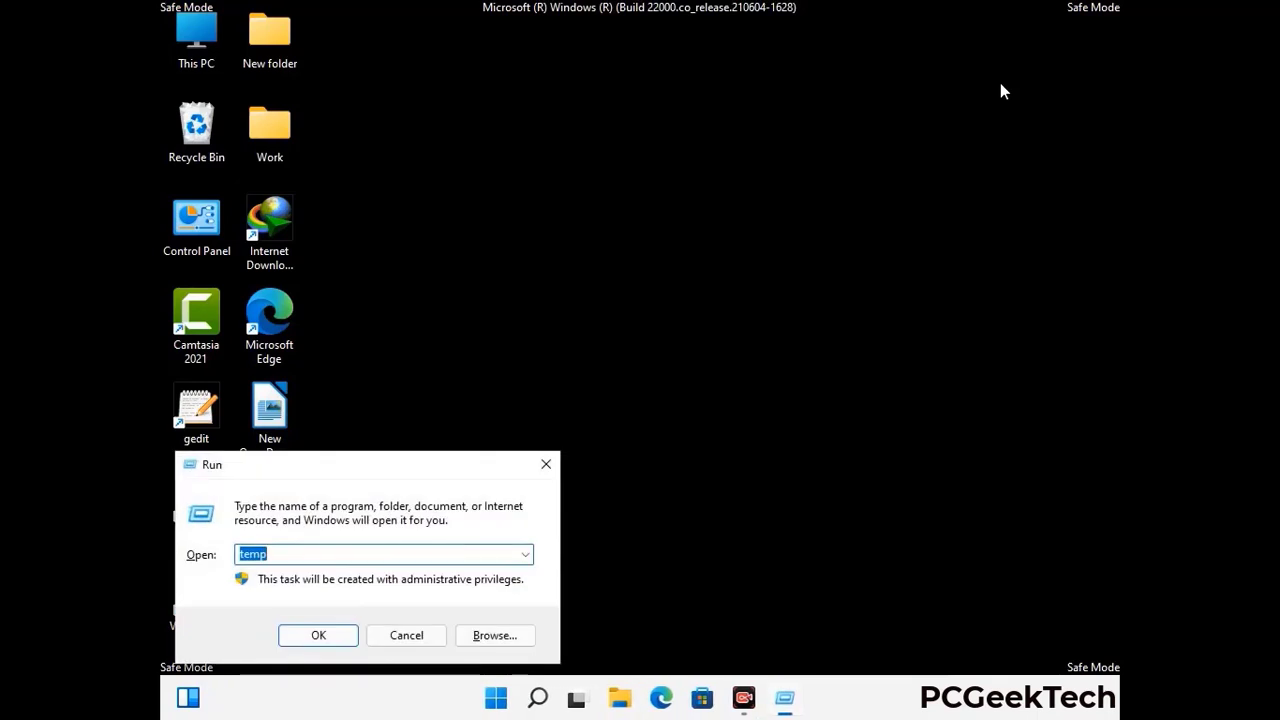
- Open the Registry Editor by running regedit from the Run dialog
{"action": "left_click_drag", "start_coordinate": [401, 475], "coordinate": [664, 160]}
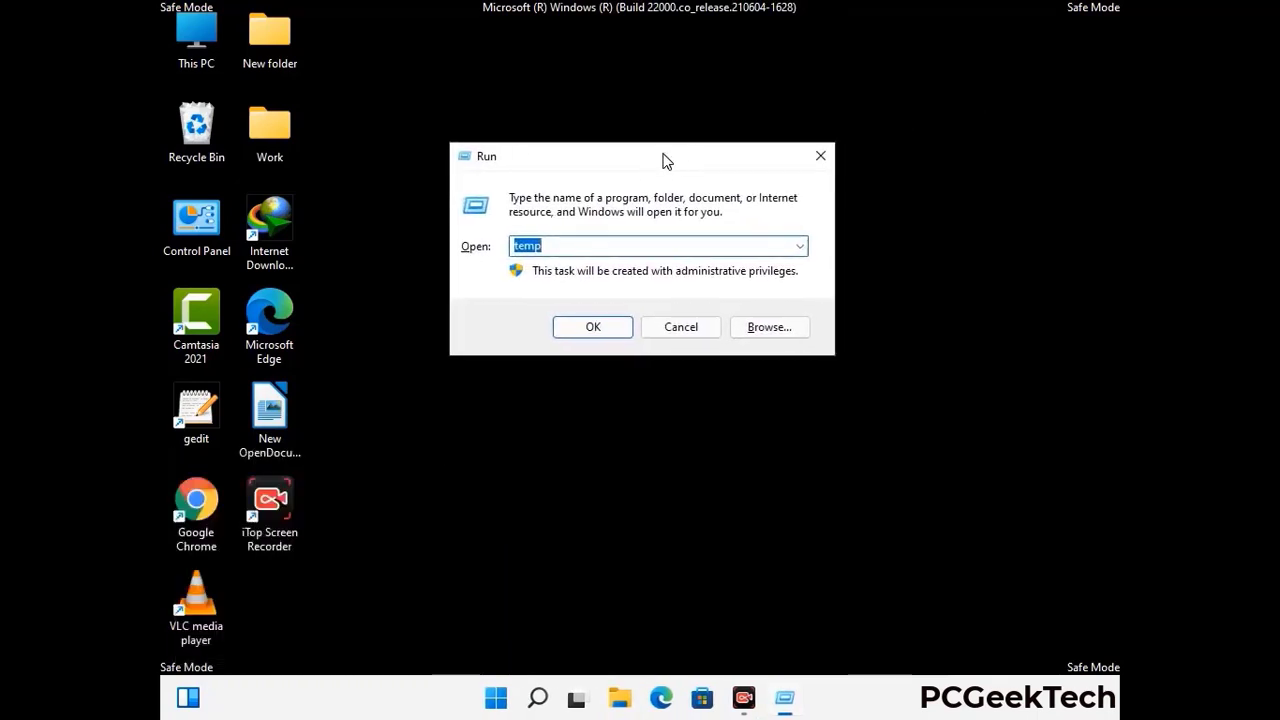
{"action": "type", "text": "regedit"}
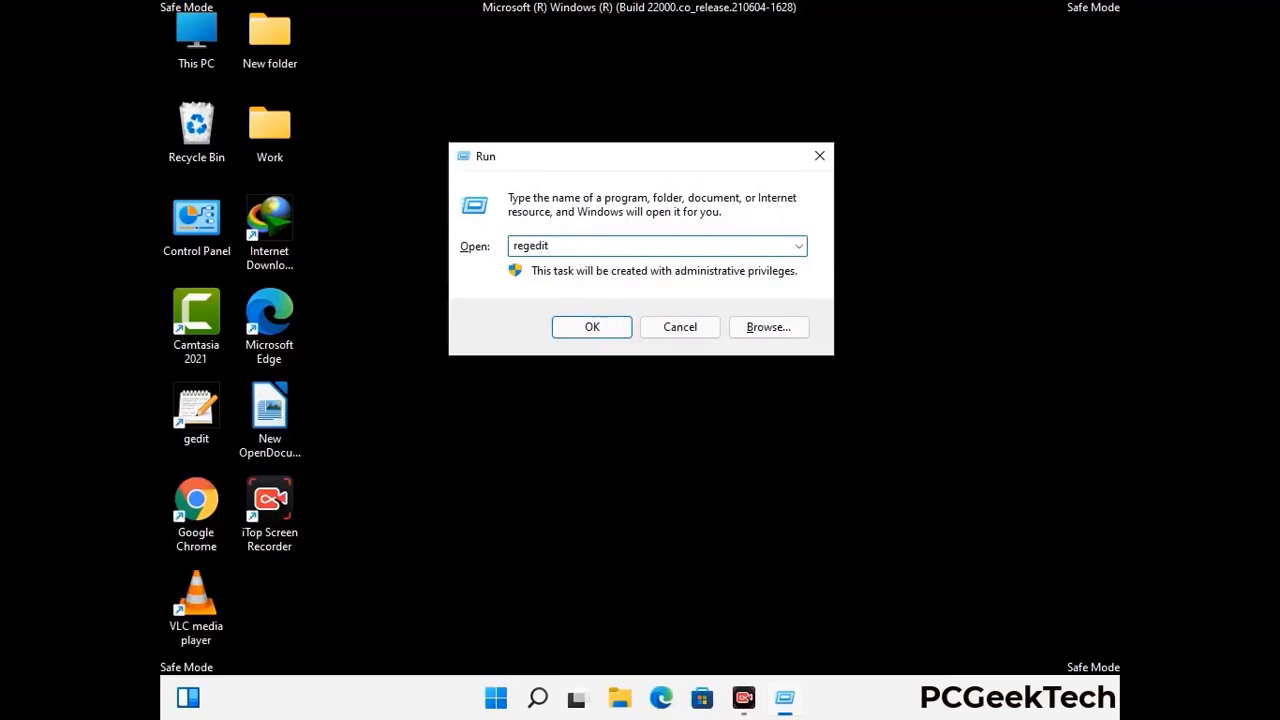
{"action": "key", "text": "Return"}
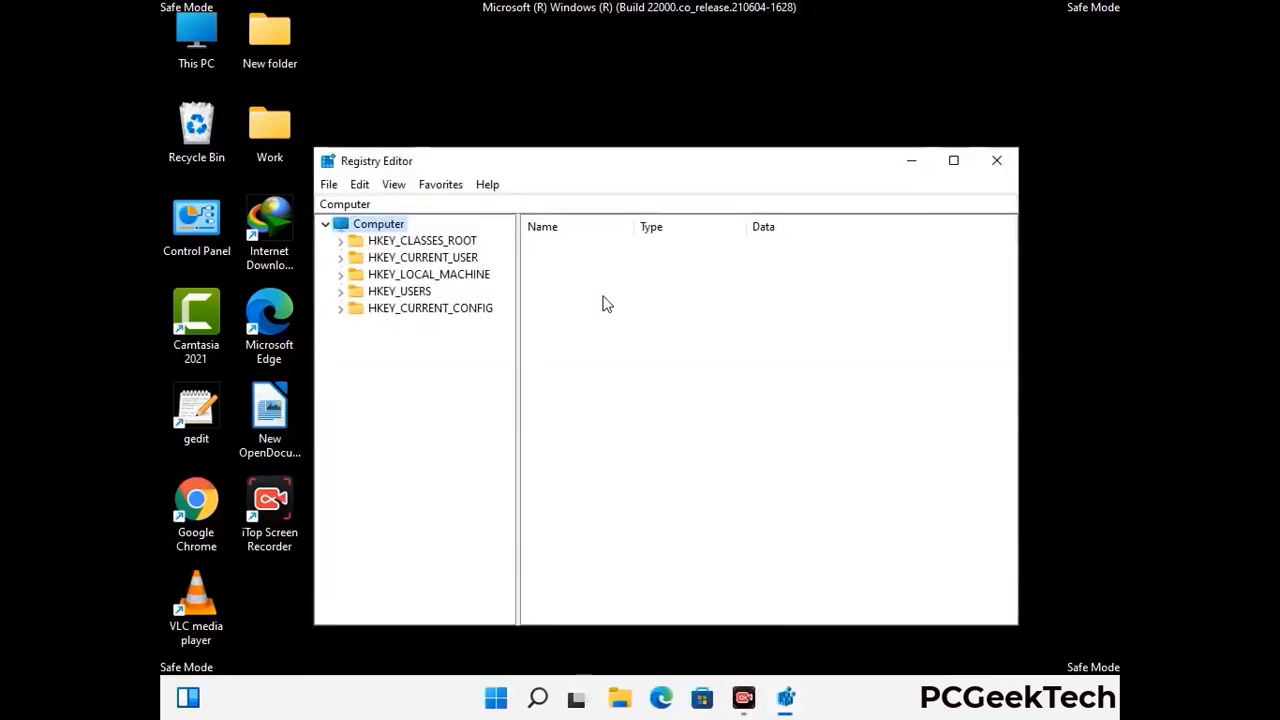
- Expand the registry tree down to HKEY_CURRENT_USER\Software\Microsoft\Windows
{"action": "left_click", "coordinate": [428, 274]}
{"action": "left_click", "coordinate": [340, 257]}
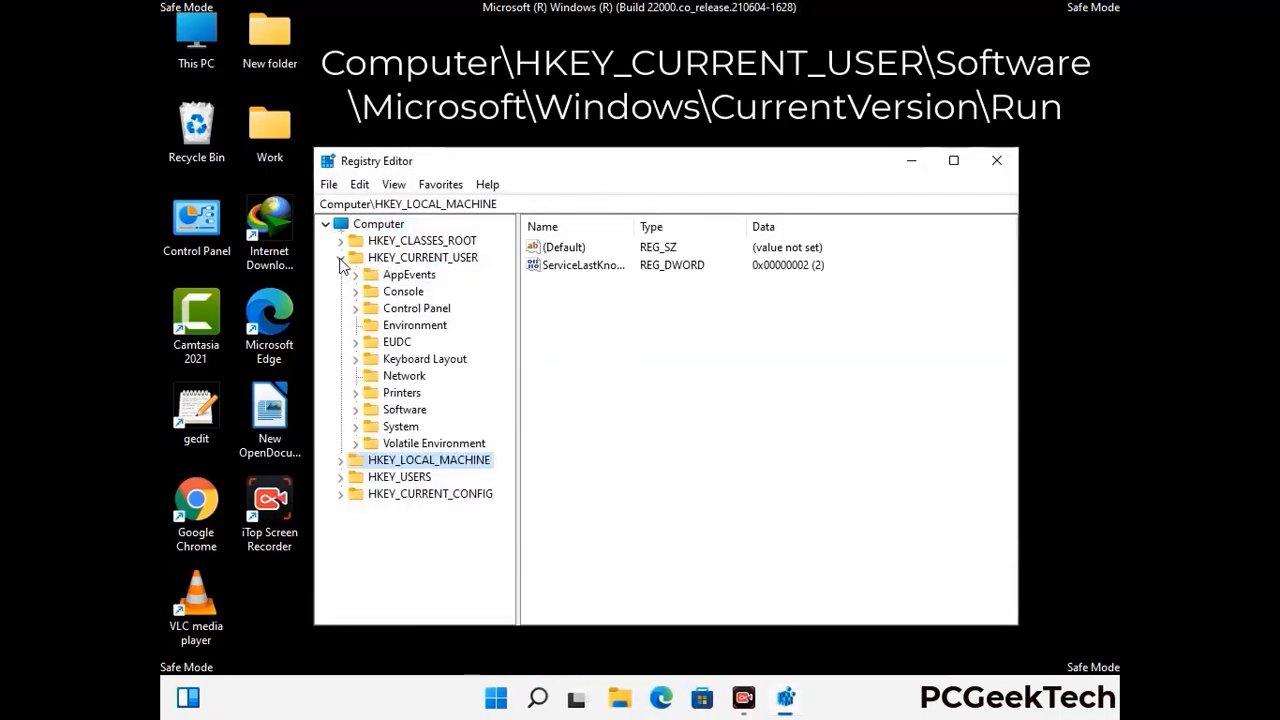
{"action": "left_click", "coordinate": [401, 413]}
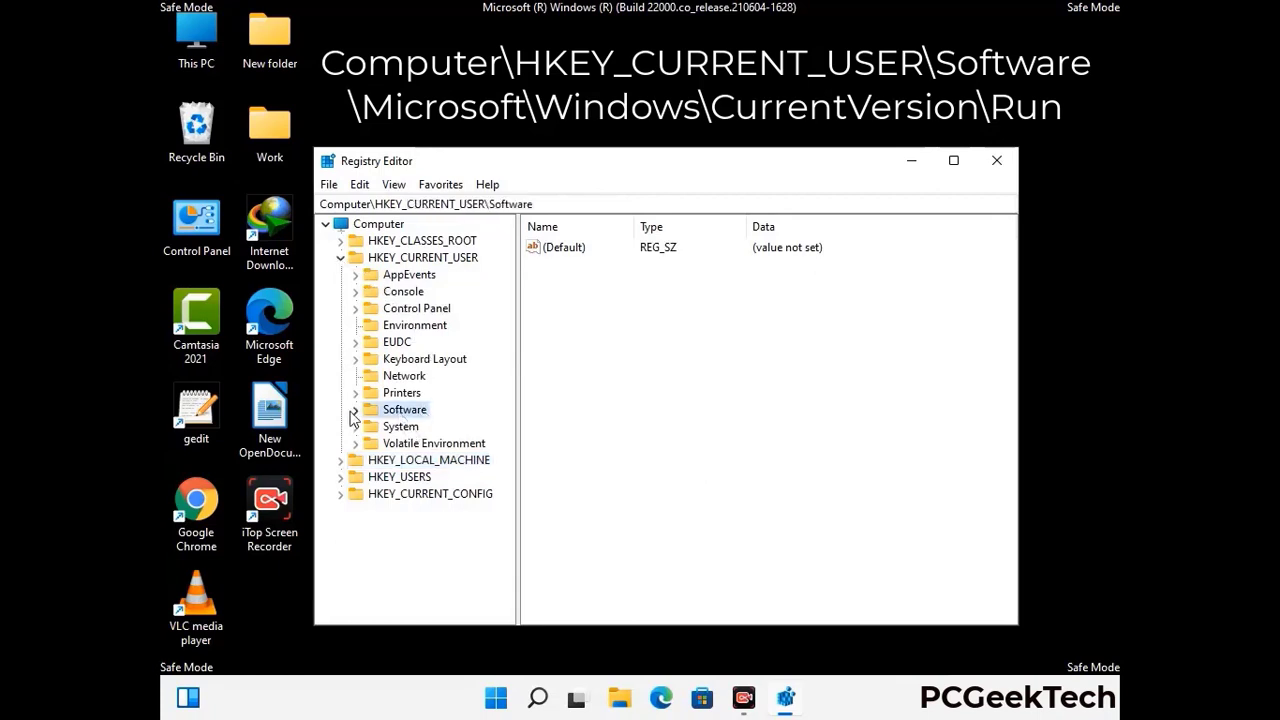
{"action": "left_click", "coordinate": [354, 410]}
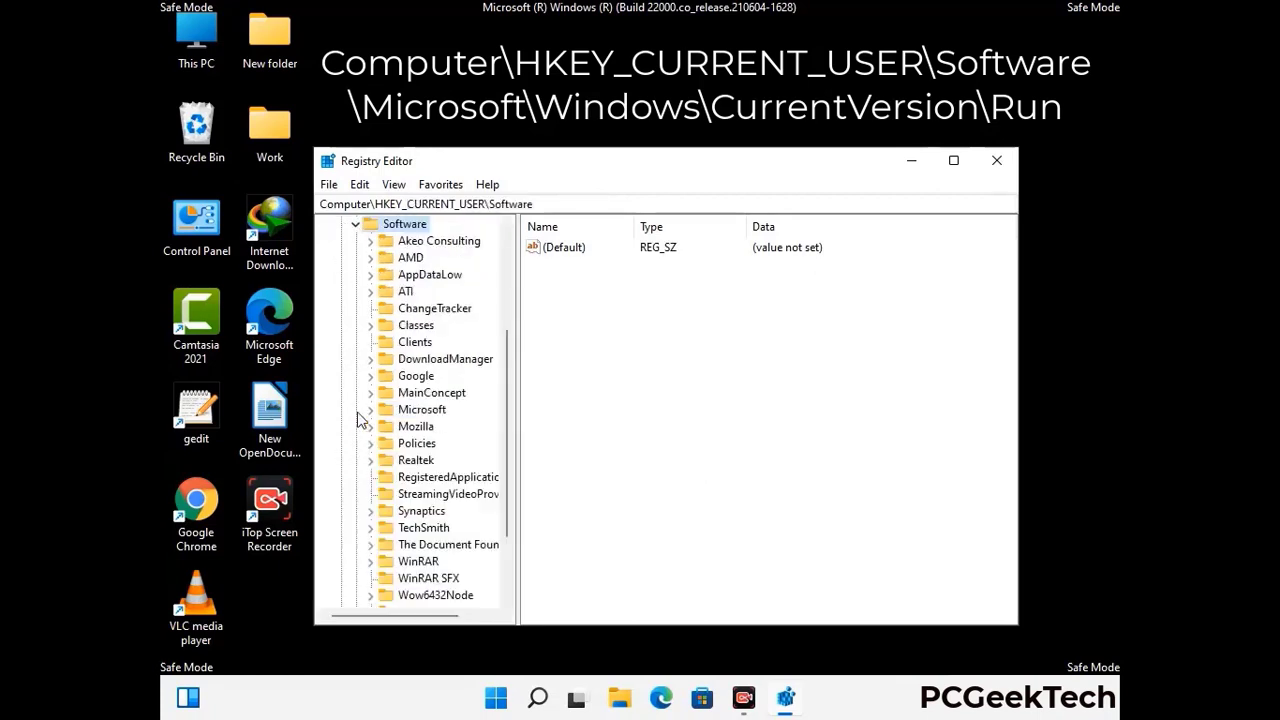
{"action": "double_click", "coordinate": [418, 410]}
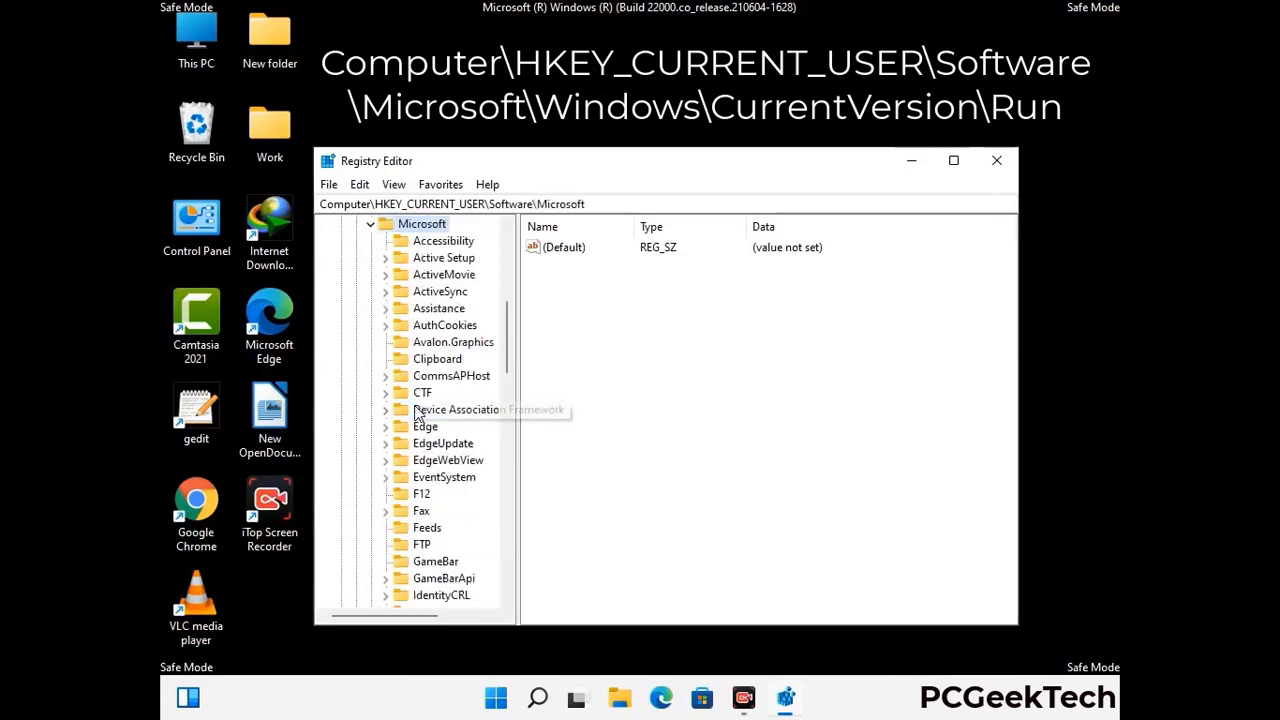
{"action": "scroll", "coordinate": [463, 437], "scroll_direction": "down", "scroll_amount": 5}
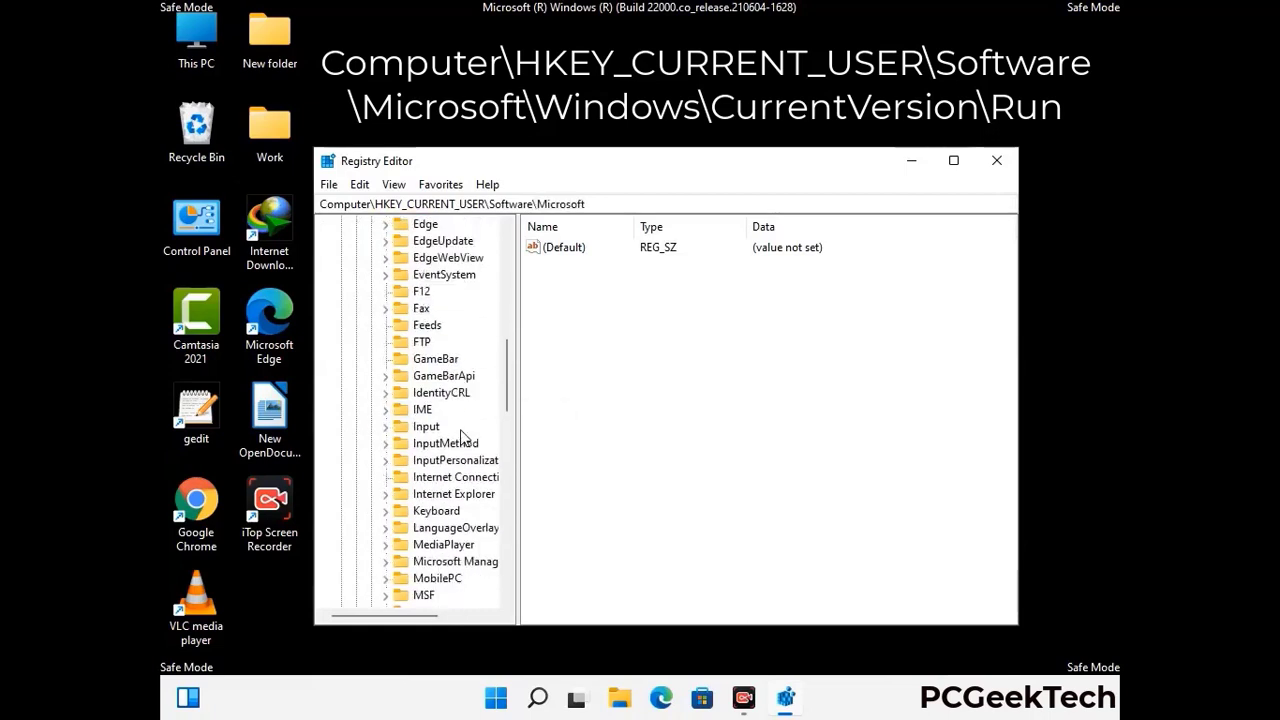
{"action": "scroll", "coordinate": [463, 437], "scroll_direction": "down", "scroll_amount": 1}
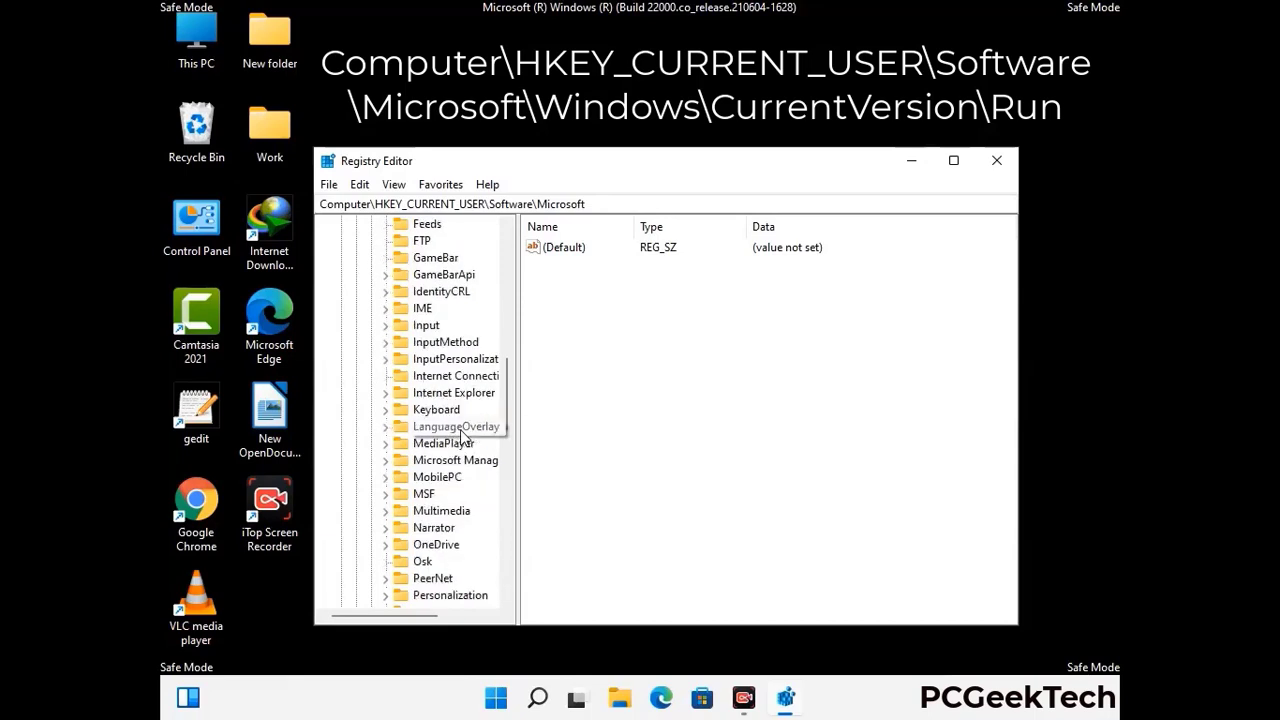
{"action": "scroll", "coordinate": [463, 437], "scroll_direction": "down", "scroll_amount": 2}
{"action": "scroll", "coordinate": [463, 437], "scroll_direction": "down", "scroll_amount": 6}
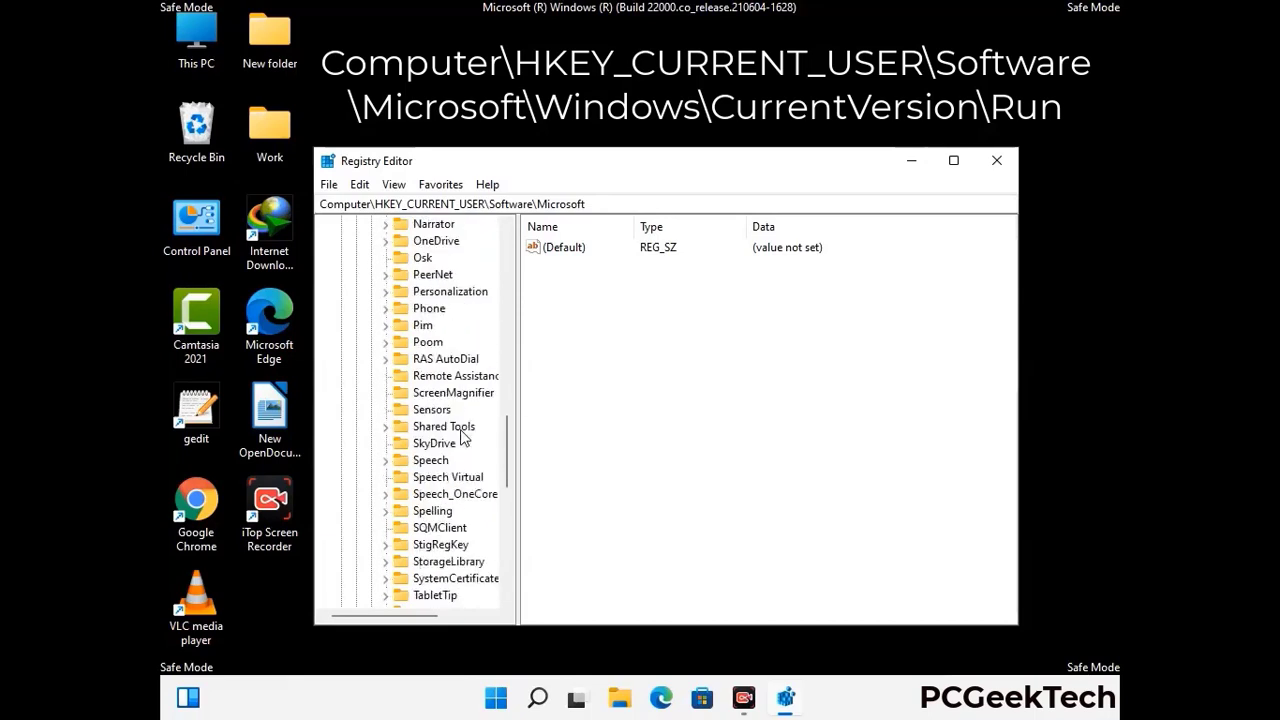
{"action": "scroll", "coordinate": [463, 437], "scroll_direction": "down", "scroll_amount": 3}
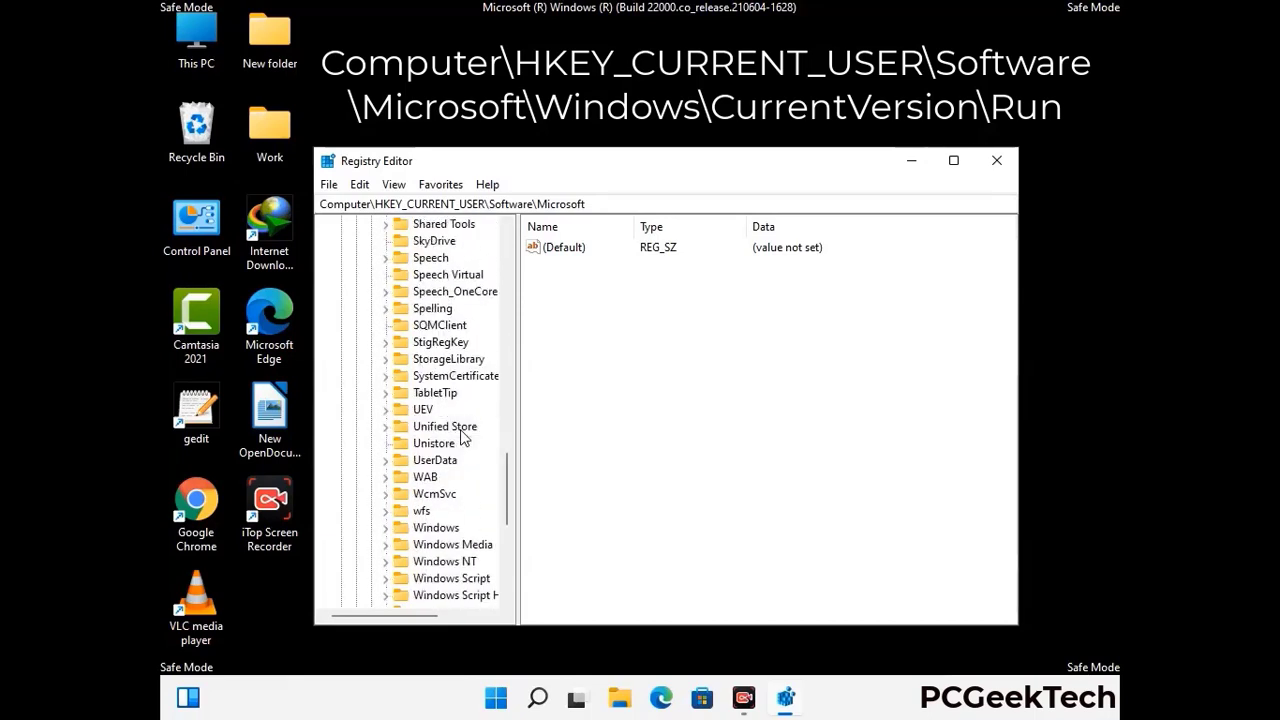
{"action": "double_click", "coordinate": [436, 477]}
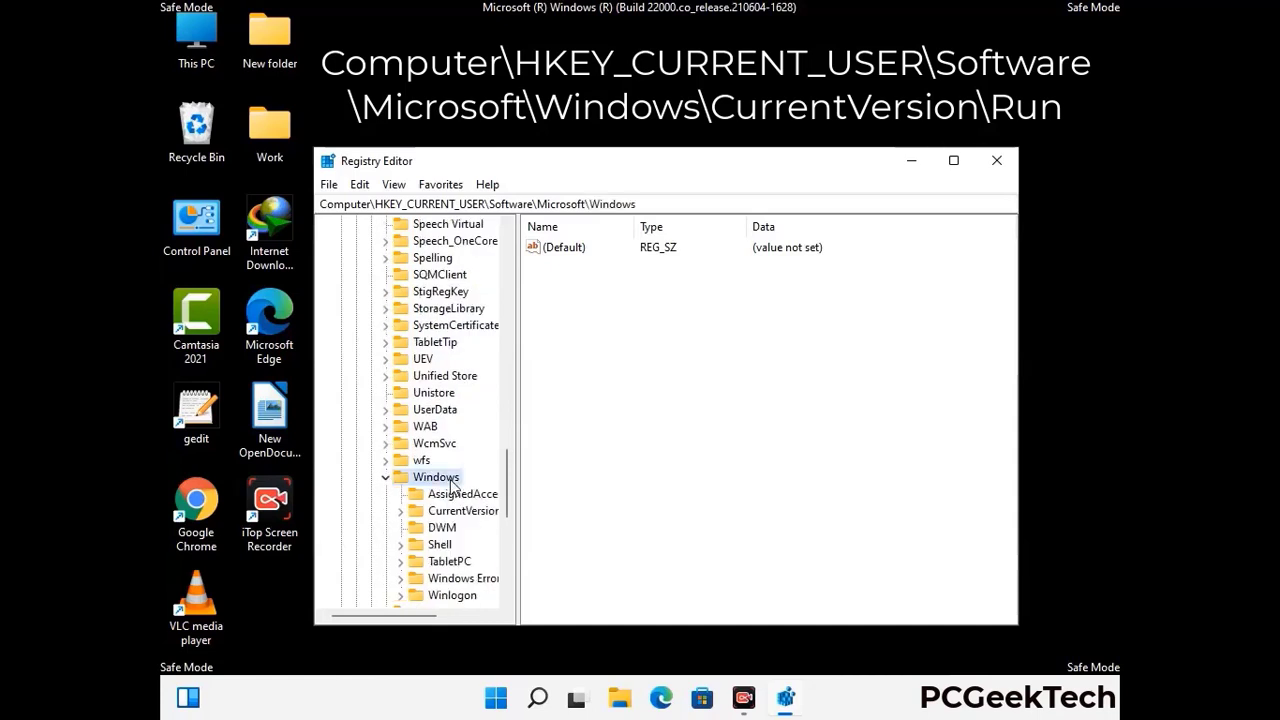
- Expand CurrentVersion under the Windows key and open its Run key
{"action": "left_click", "coordinate": [465, 462]}
{"action": "double_click", "coordinate": [465, 464]}
{"action": "scroll", "coordinate": [460, 445], "scroll_direction": "down", "scroll_amount": 6}
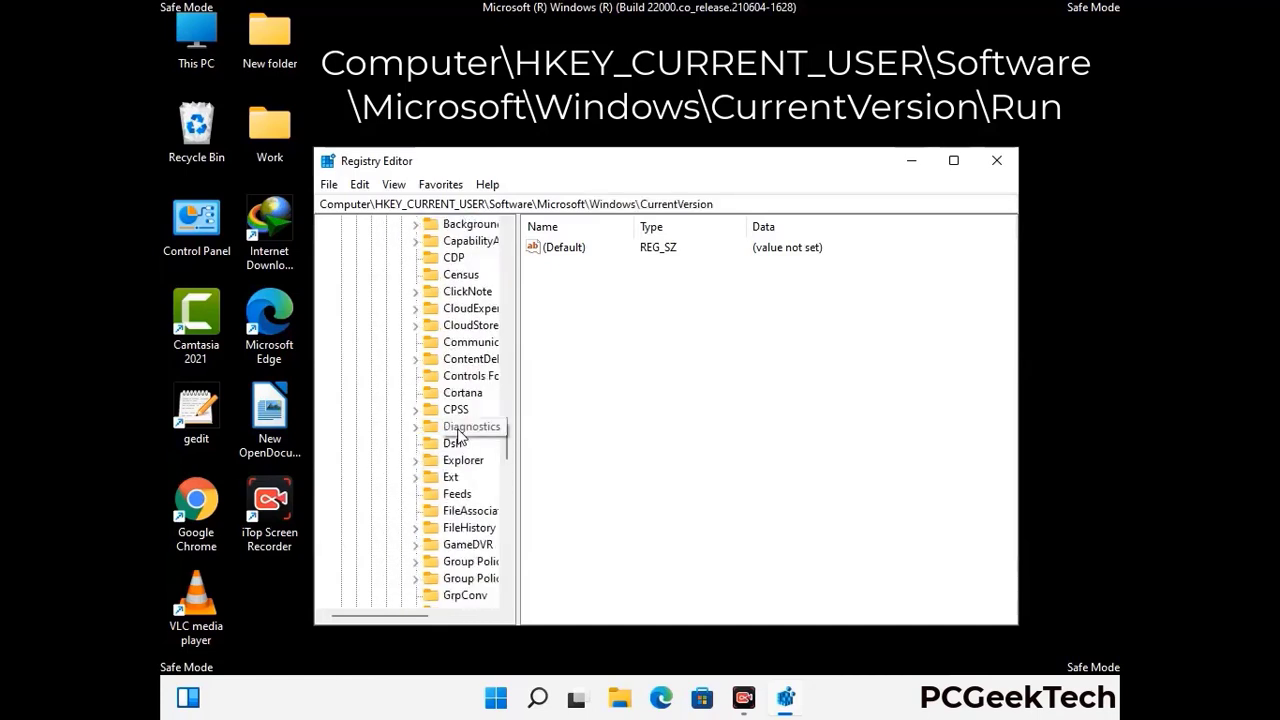
{"action": "scroll", "coordinate": [458, 434], "scroll_direction": "down", "scroll_amount": 4}
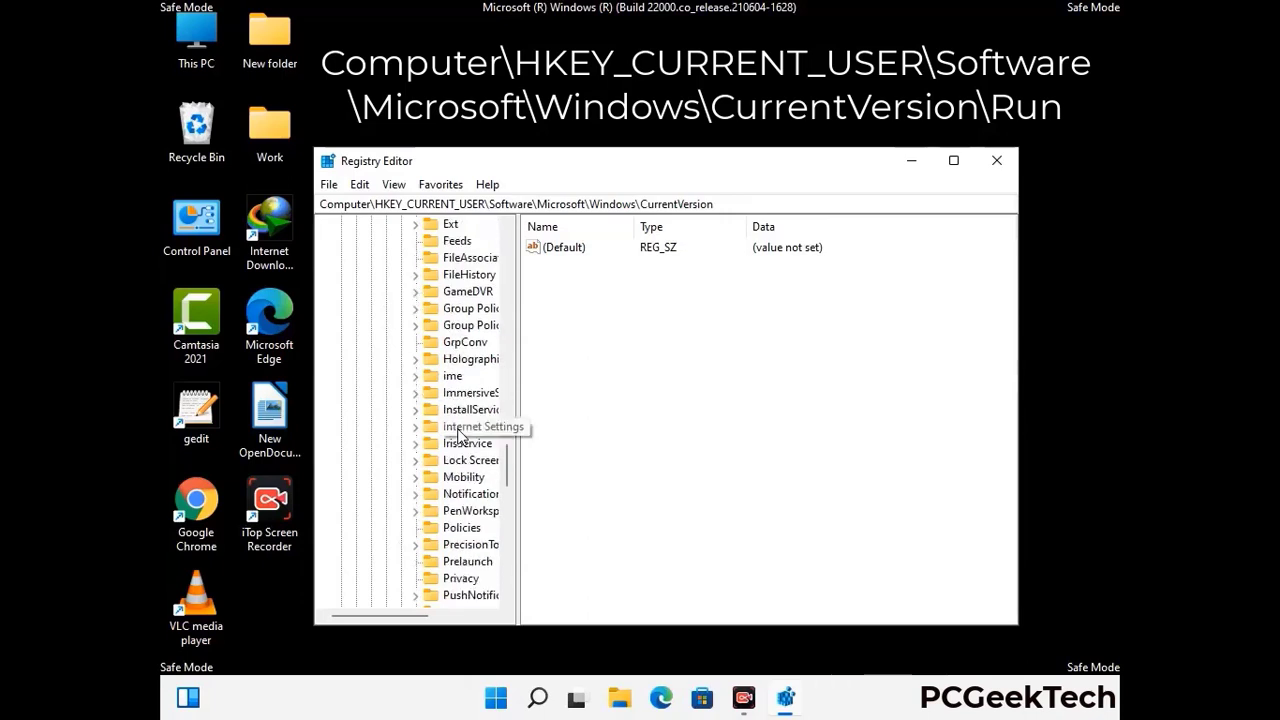
{"action": "scroll", "coordinate": [460, 435], "scroll_direction": "down", "scroll_amount": 1}
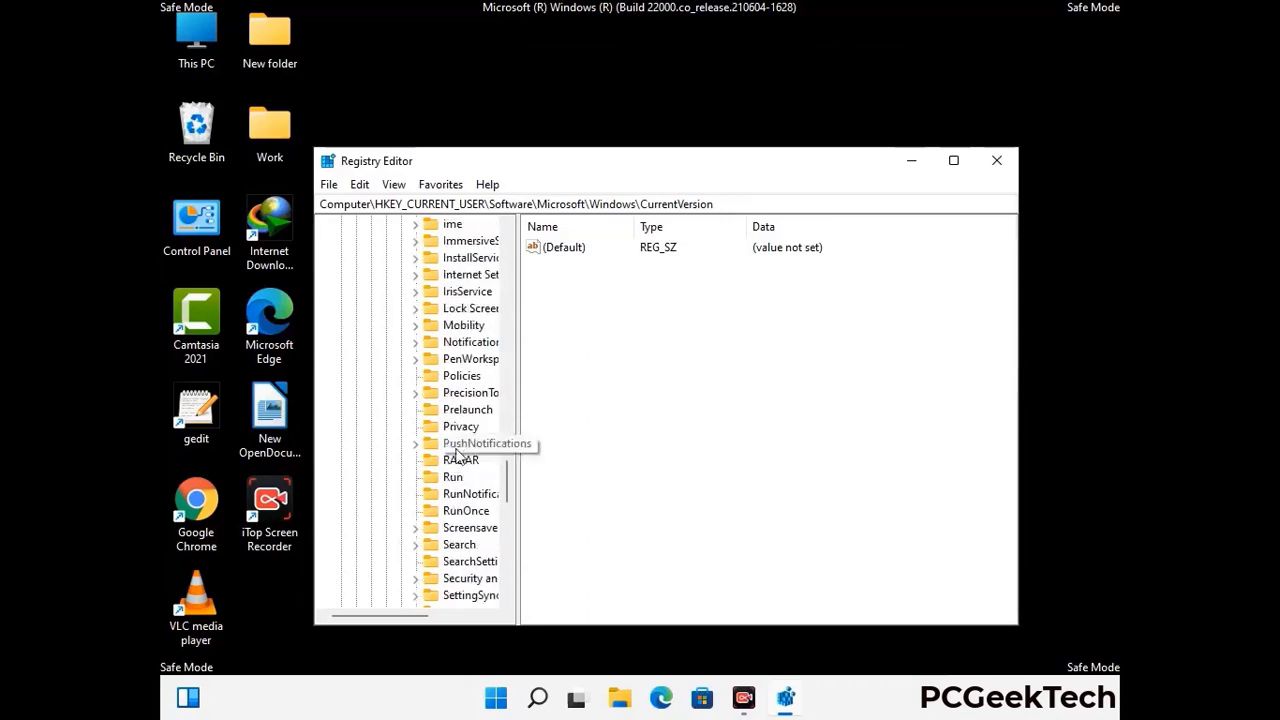
{"action": "left_click", "coordinate": [454, 479]}
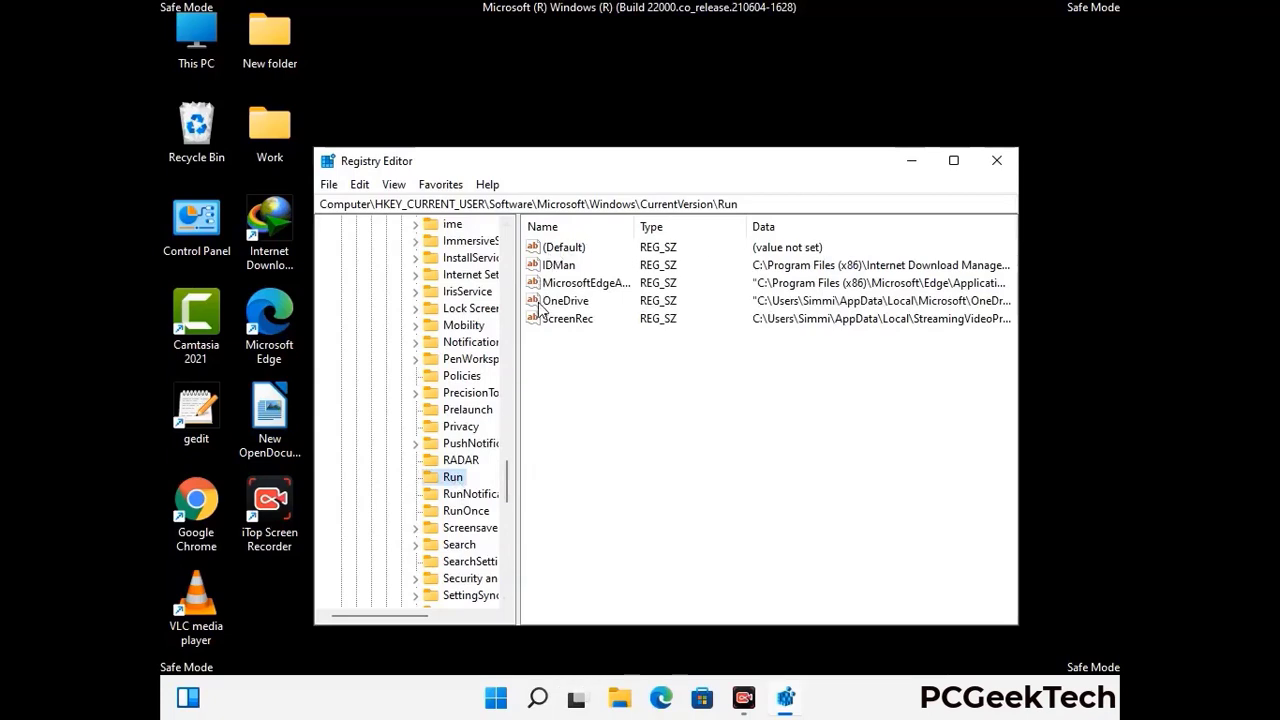
- Delete the ScreenRec startup value from the Run key and confirm the deletion
{"action": "left_click", "coordinate": [565, 320]}
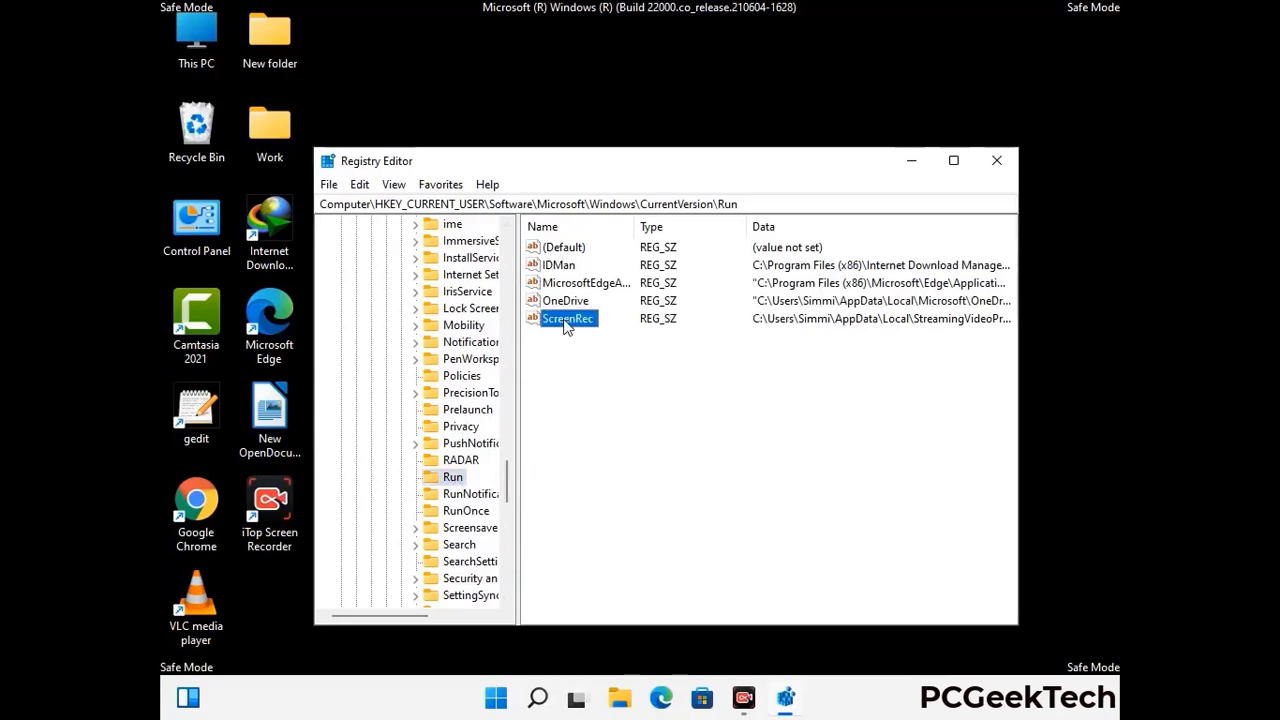
{"action": "left_click", "coordinate": [652, 328]}
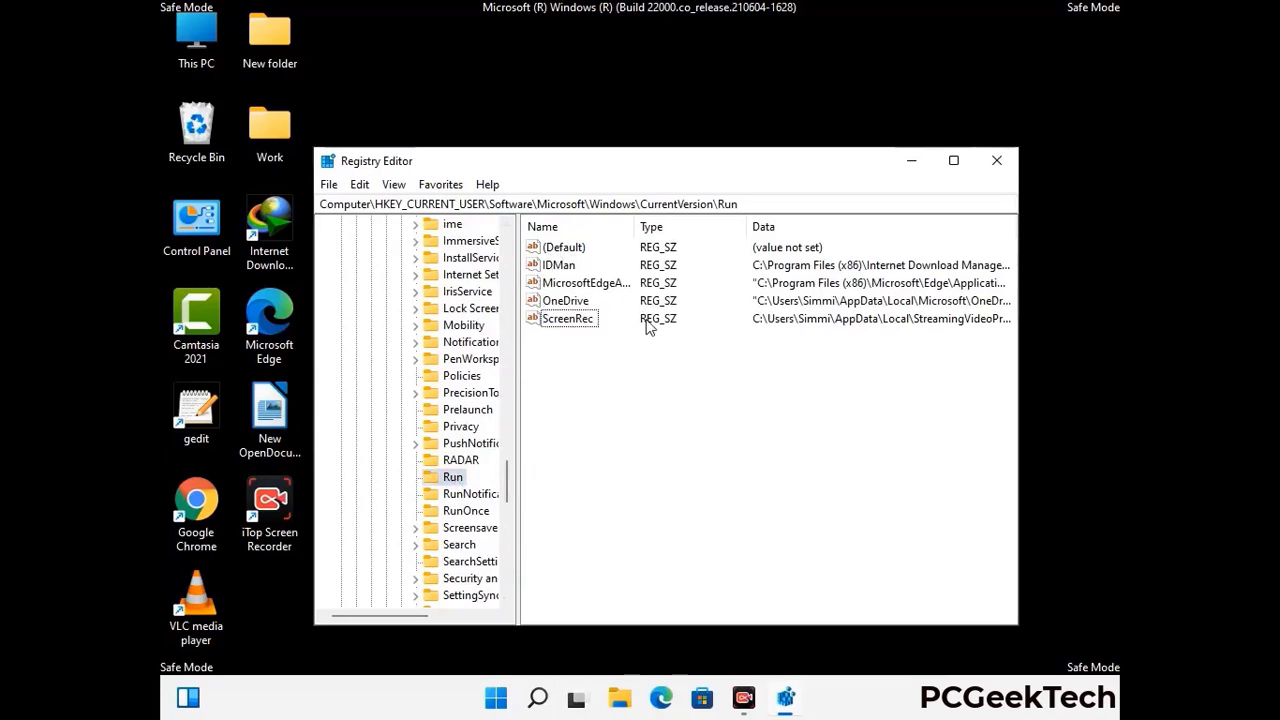
{"action": "left_click", "coordinate": [579, 328]}
{"action": "right_click", "coordinate": [577, 322]}
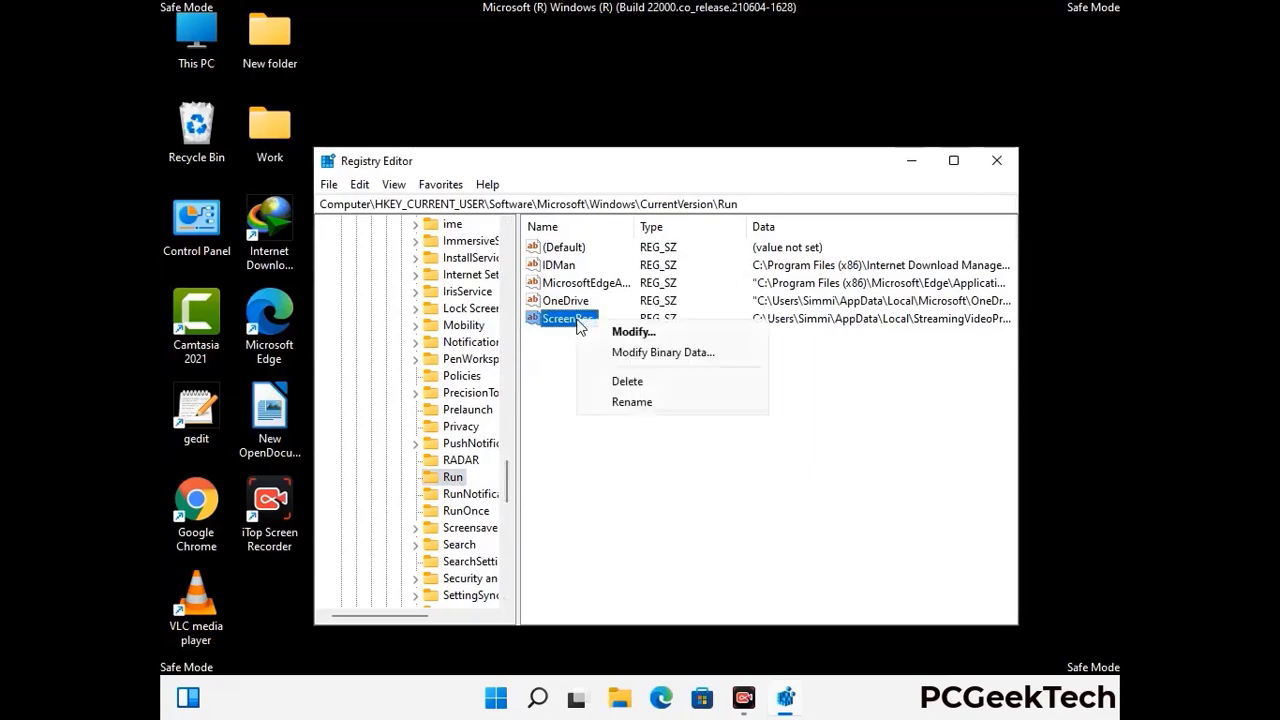
{"action": "left_click", "coordinate": [615, 382]}
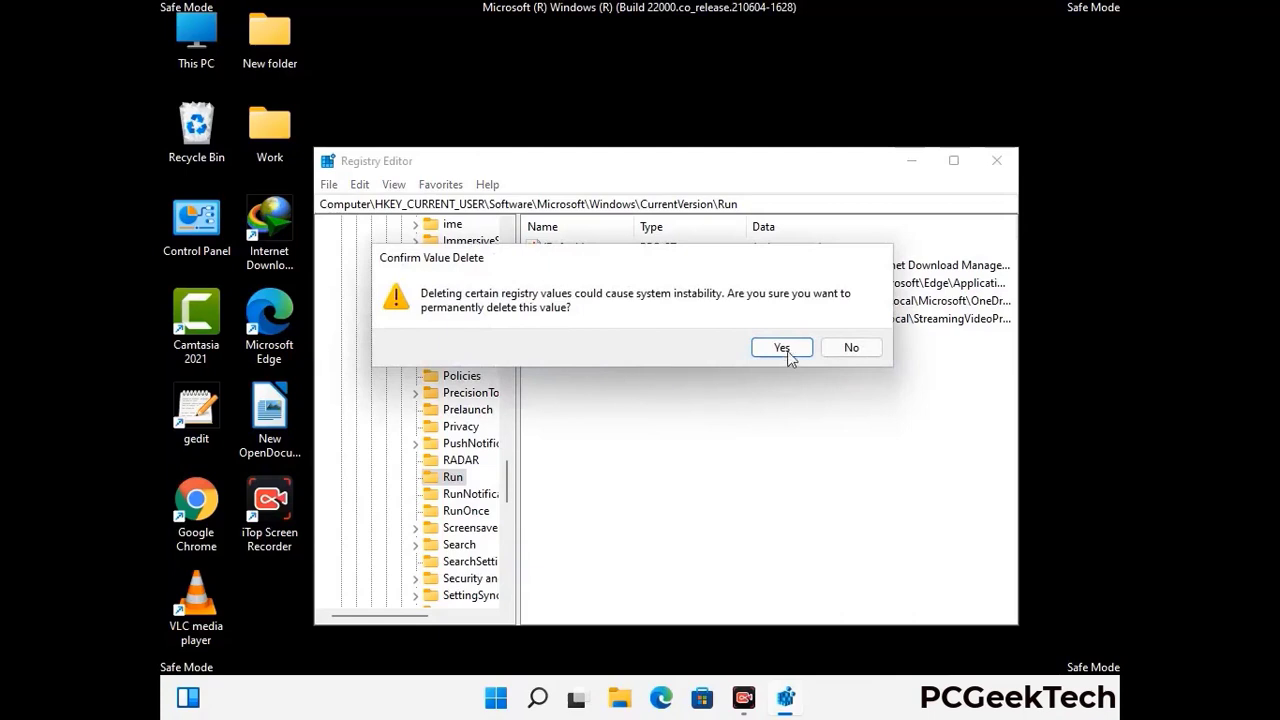
{"action": "left_click", "coordinate": [781, 348]}
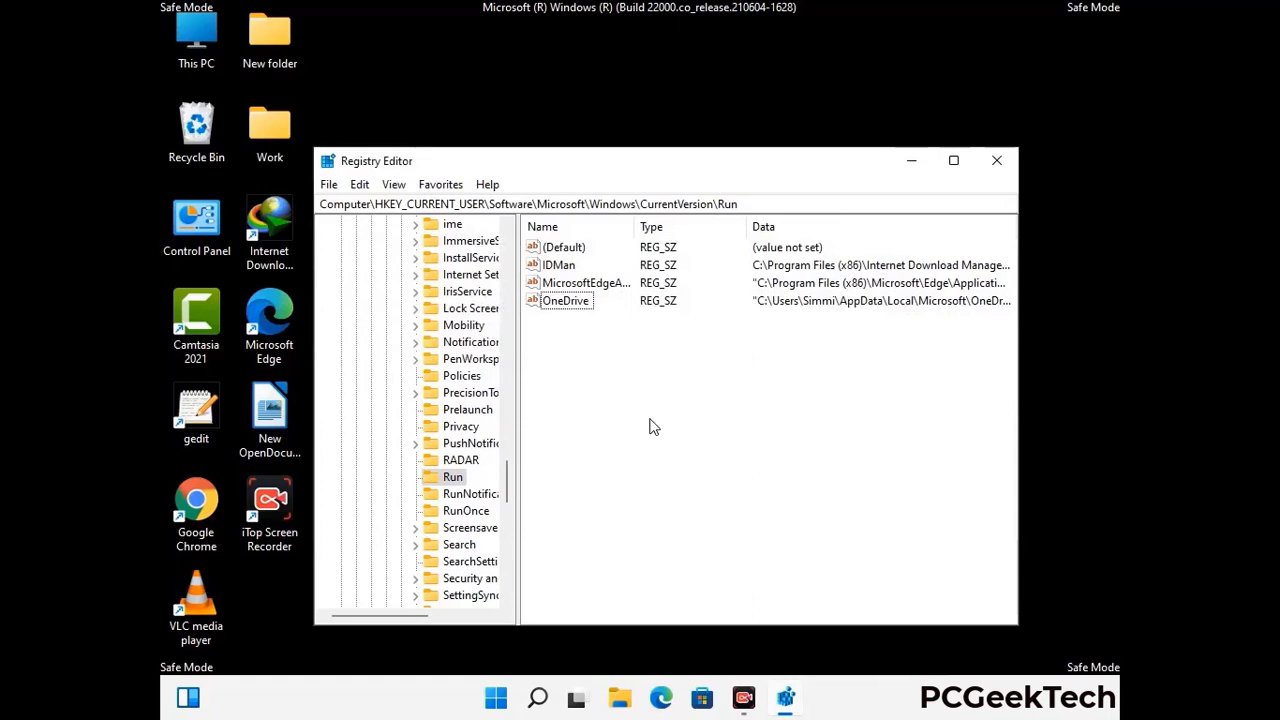
- Search the registry for "Virus Name", stop the search, and close the Registry Editor
{"action": "key", "text": "ctrl+f"}
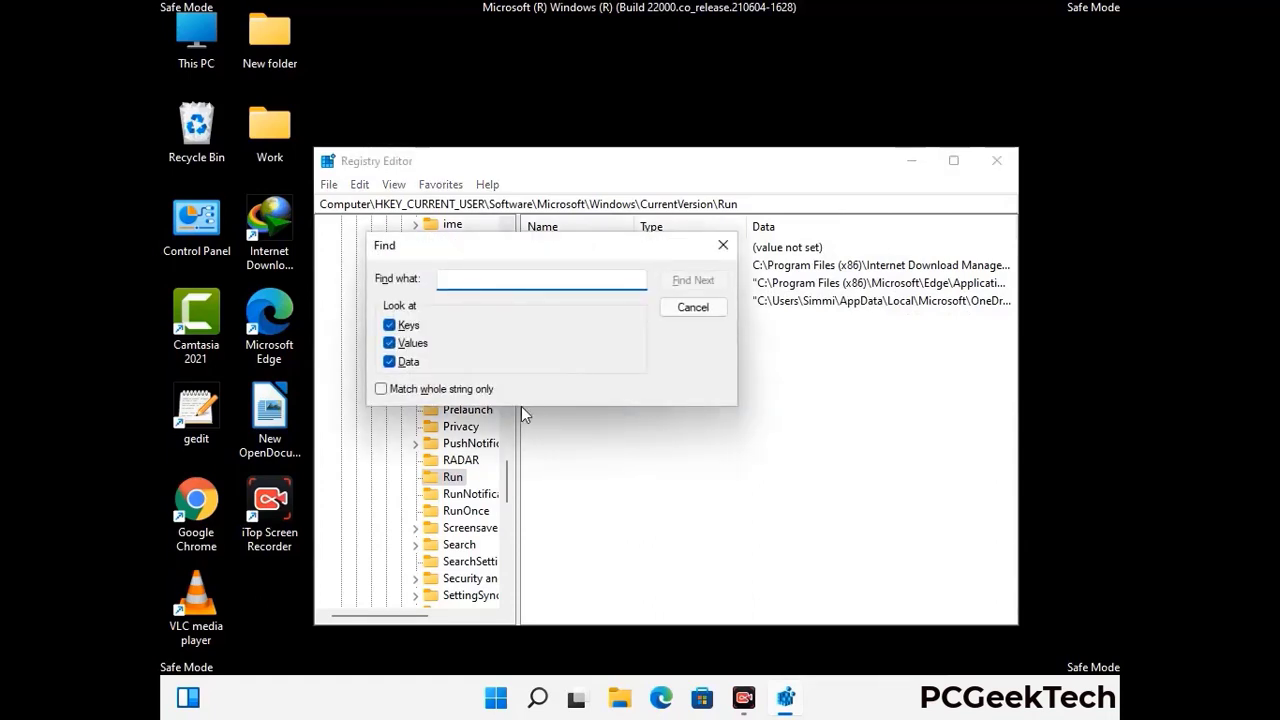
{"action": "type", "text": "Vl"}
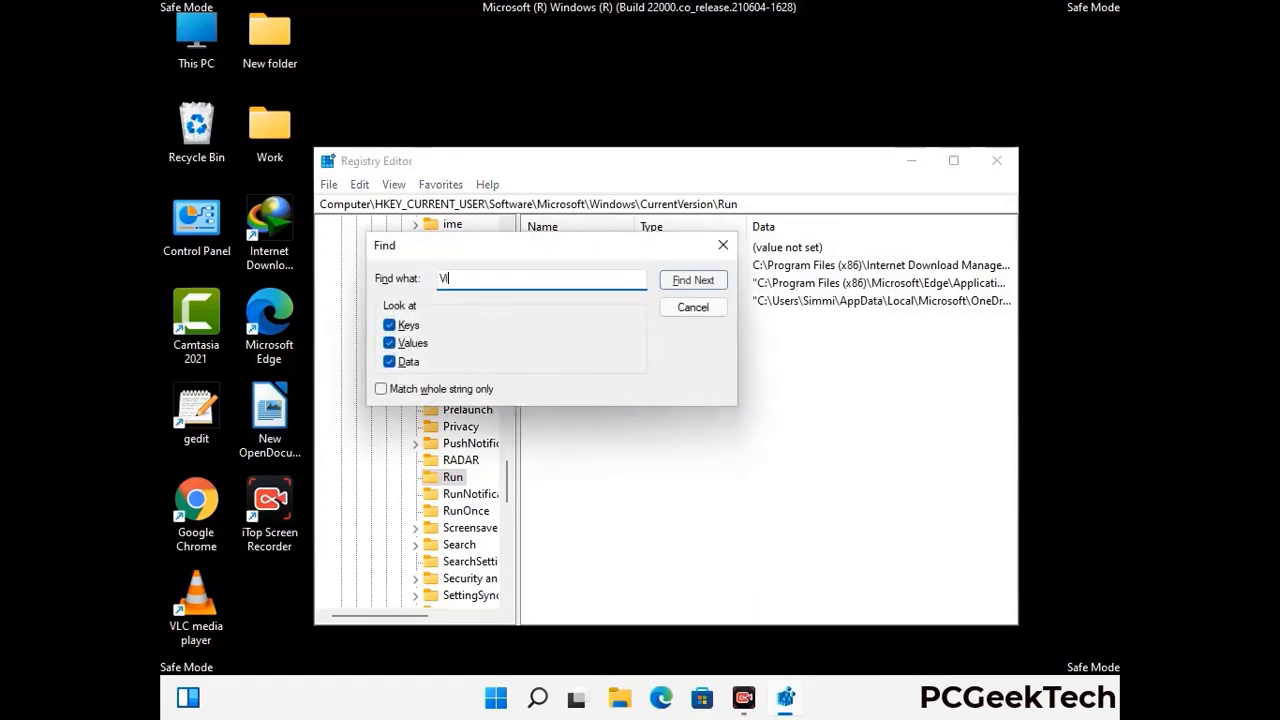
{"action": "type", "text": "rus N"}
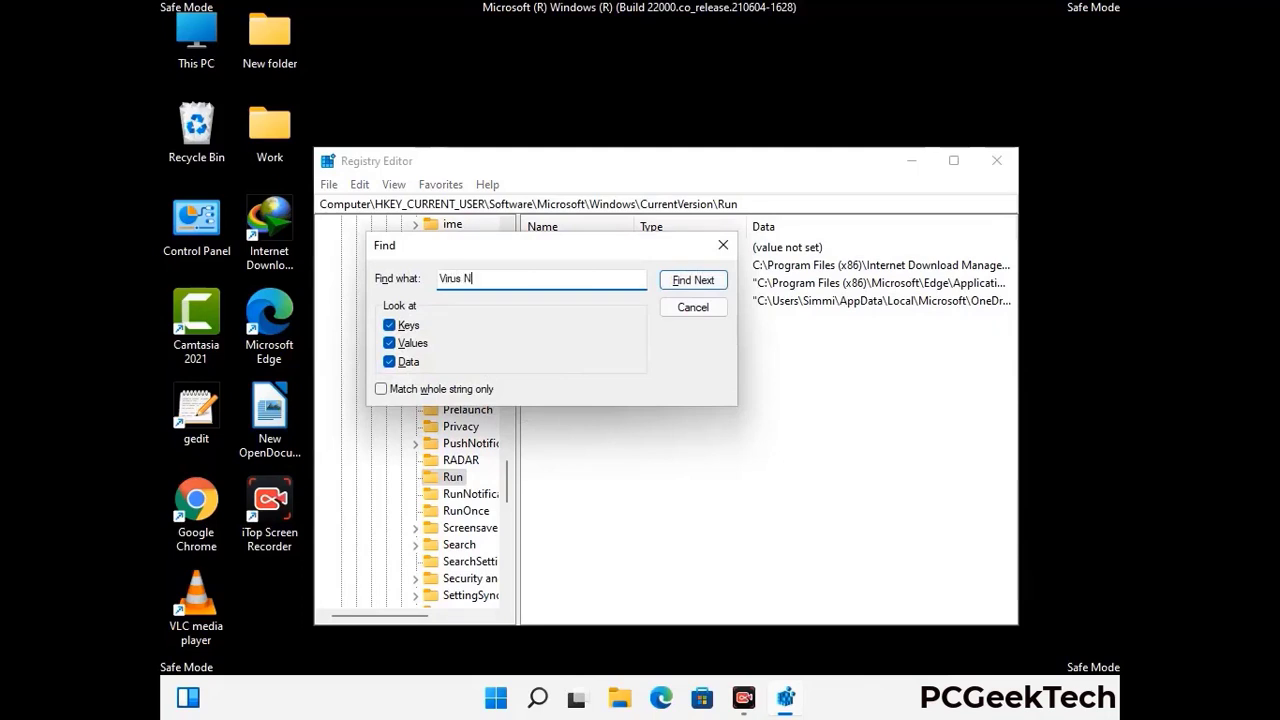
{"action": "type", "text": "ame"}
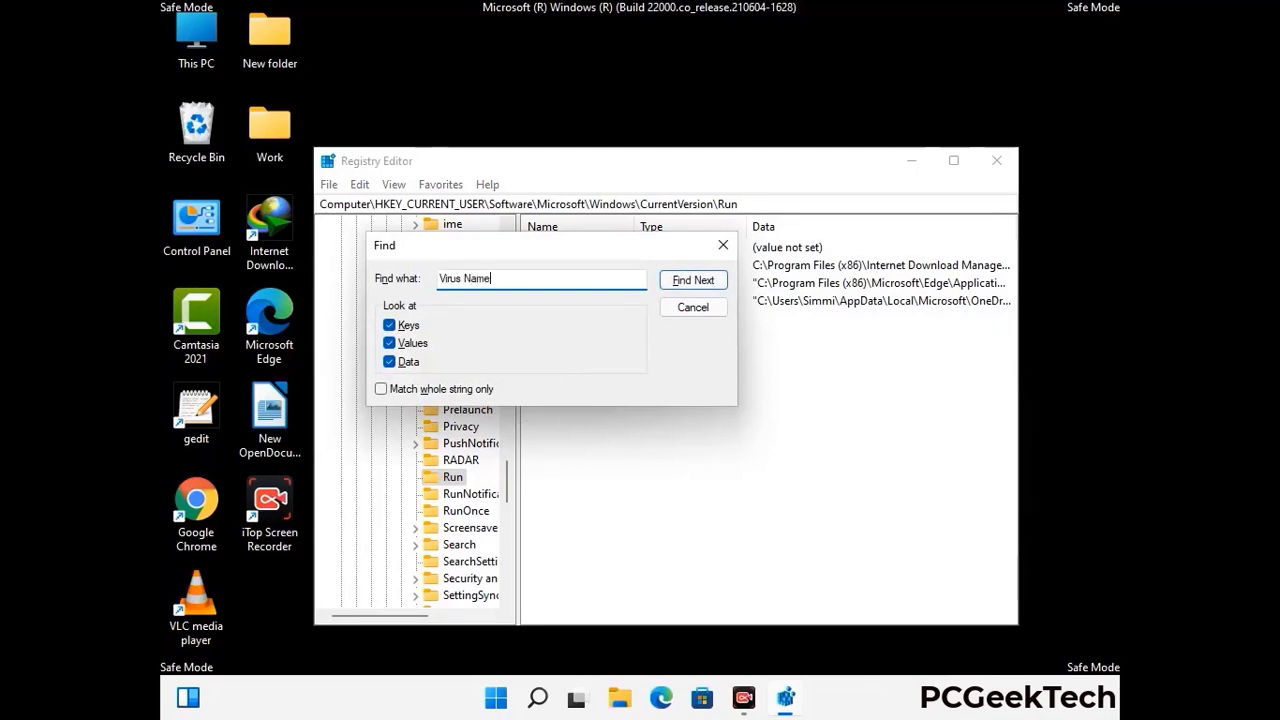
{"action": "left_click", "coordinate": [679, 285]}
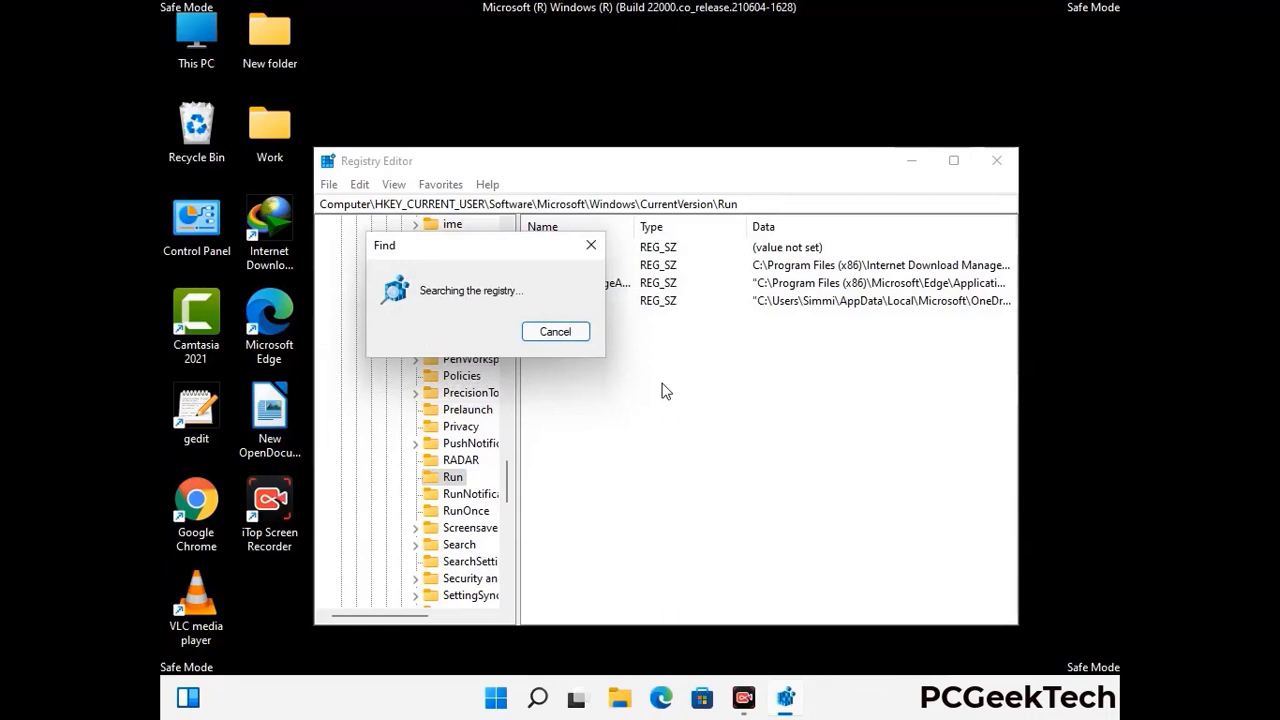
{"action": "left_click", "coordinate": [591, 245]}
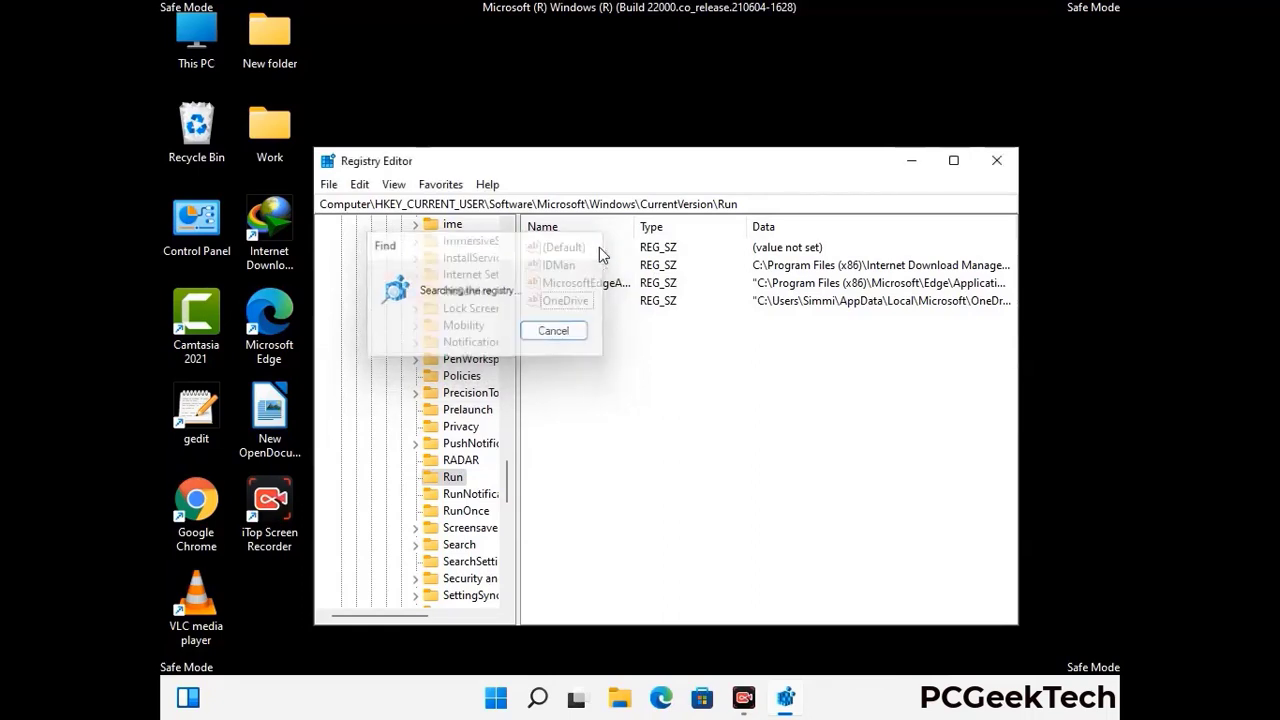
{"action": "left_click", "coordinate": [997, 161]}
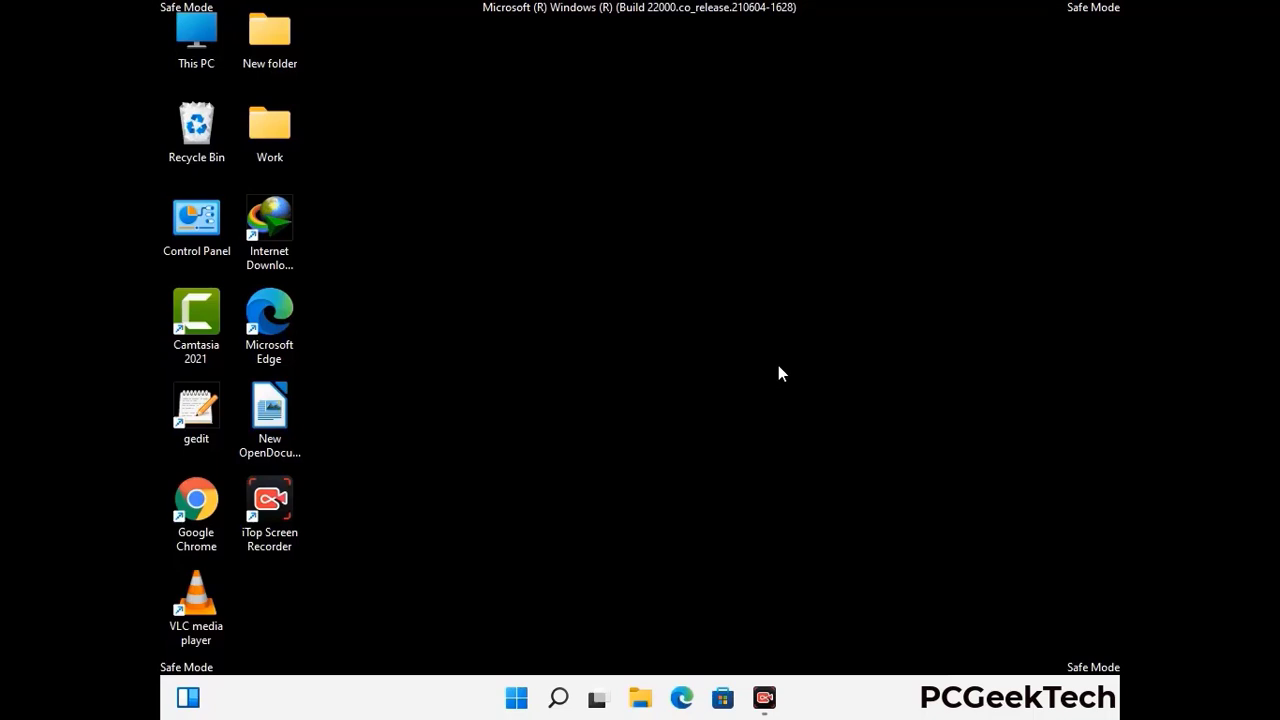
- Open System Configuration by running msconfig and turn off Safe boot in the boot options
{"action": "key", "text": "super+r"}
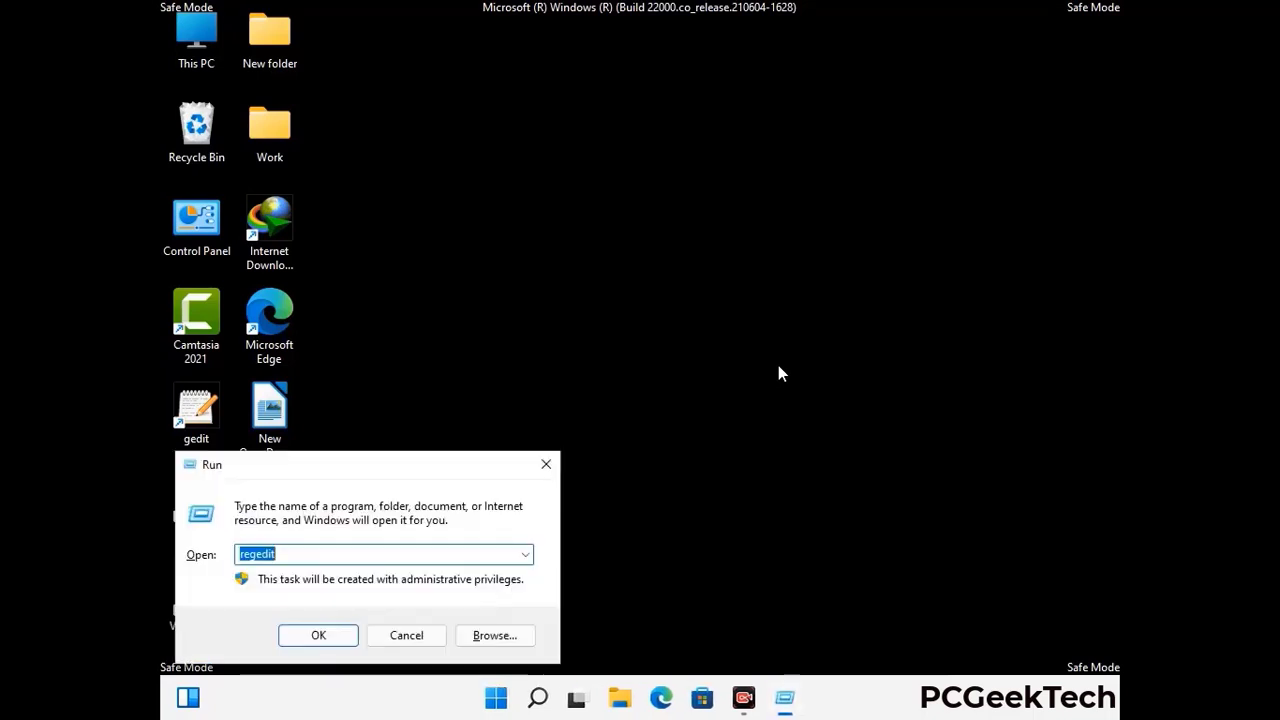
{"action": "left_click_drag", "start_coordinate": [371, 466], "coordinate": [654, 192]}
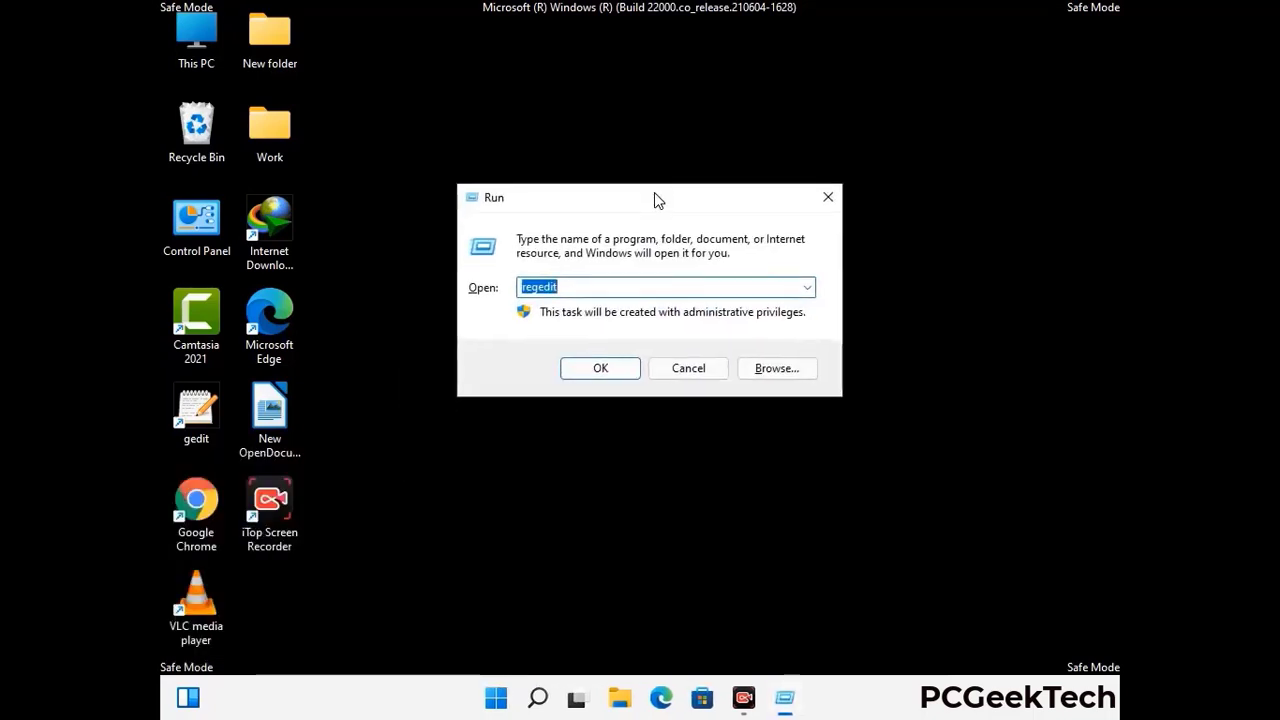
{"action": "type", "text": "msconfig"}
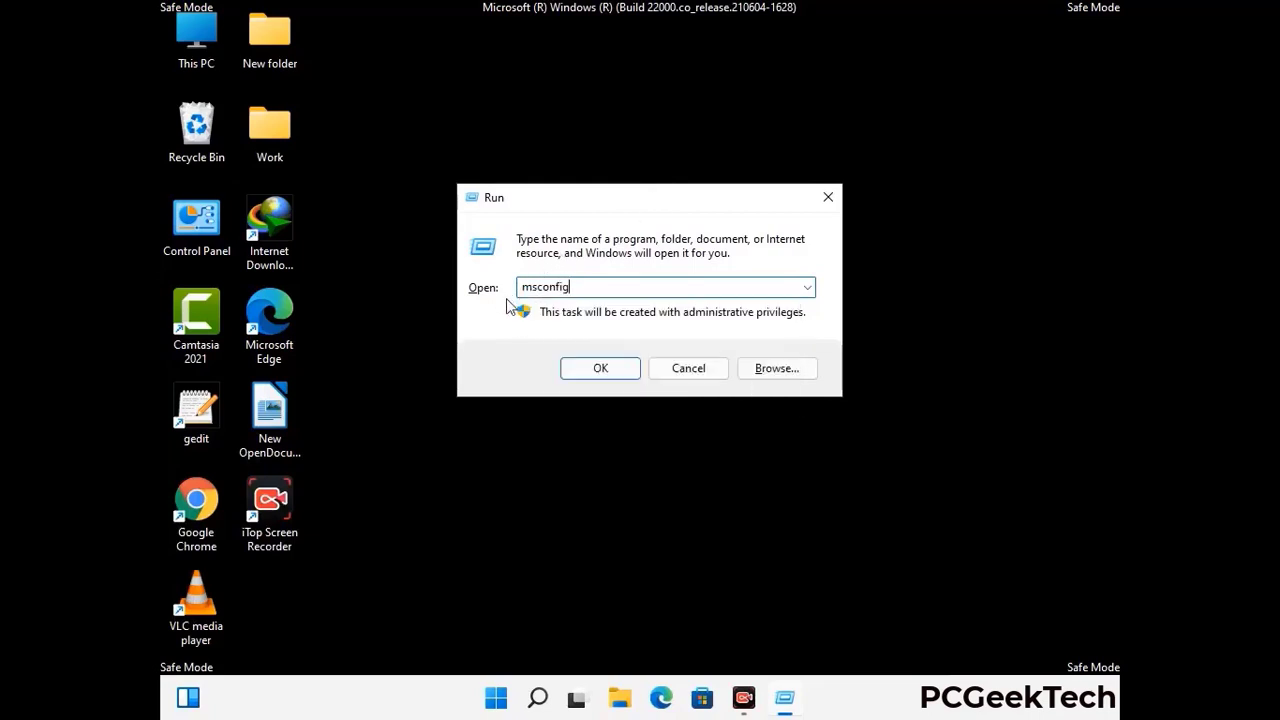
{"action": "left_click", "coordinate": [597, 369]}
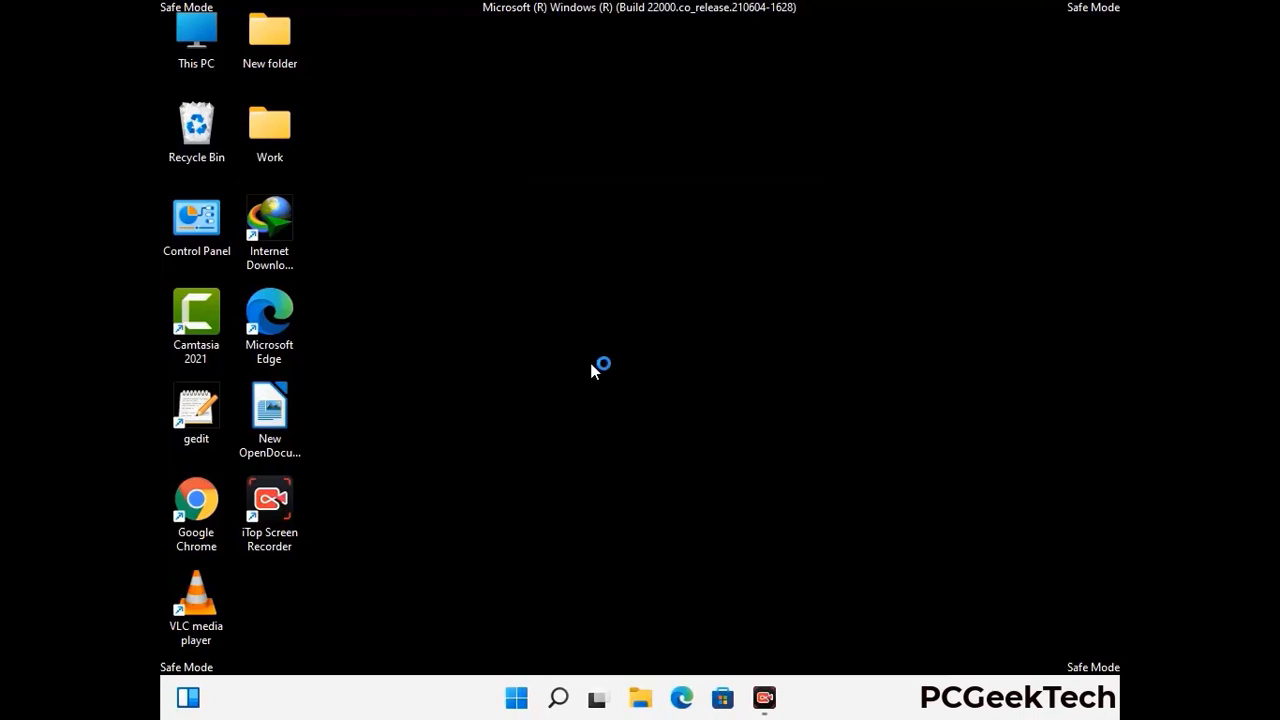
{"action": "left_click", "coordinate": [441, 201]}
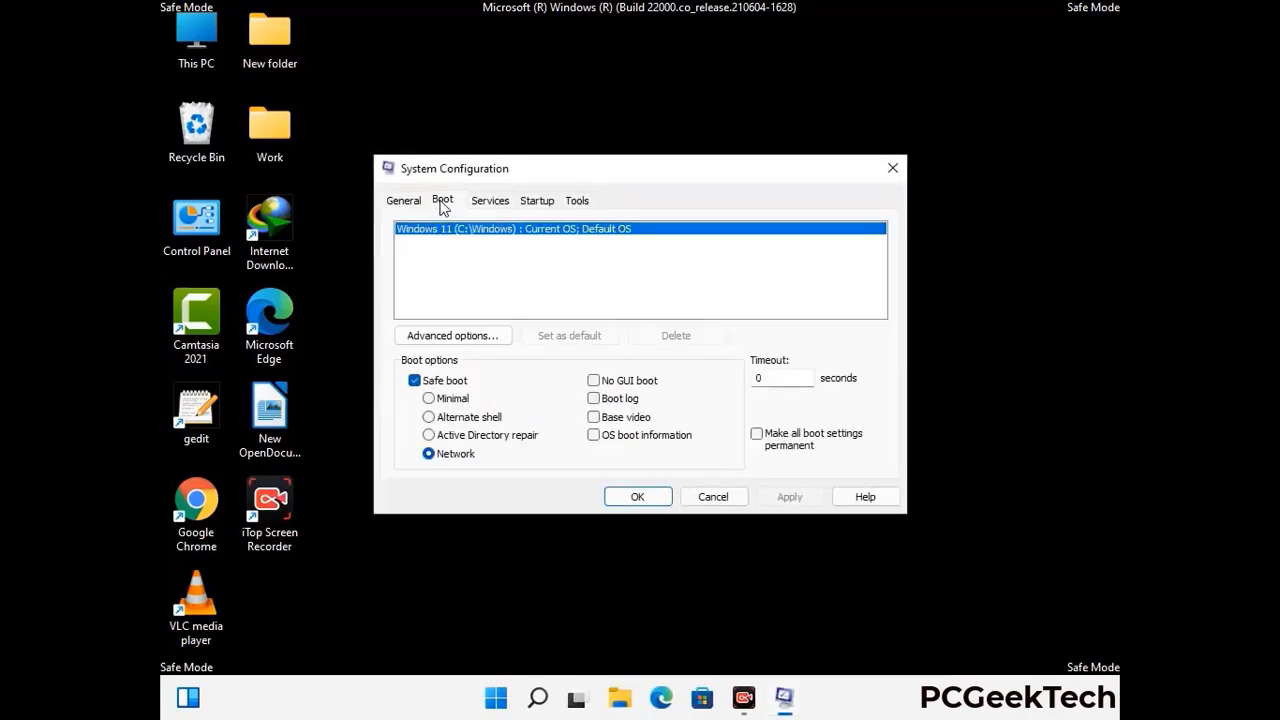
{"action": "left_click", "coordinate": [414, 384]}
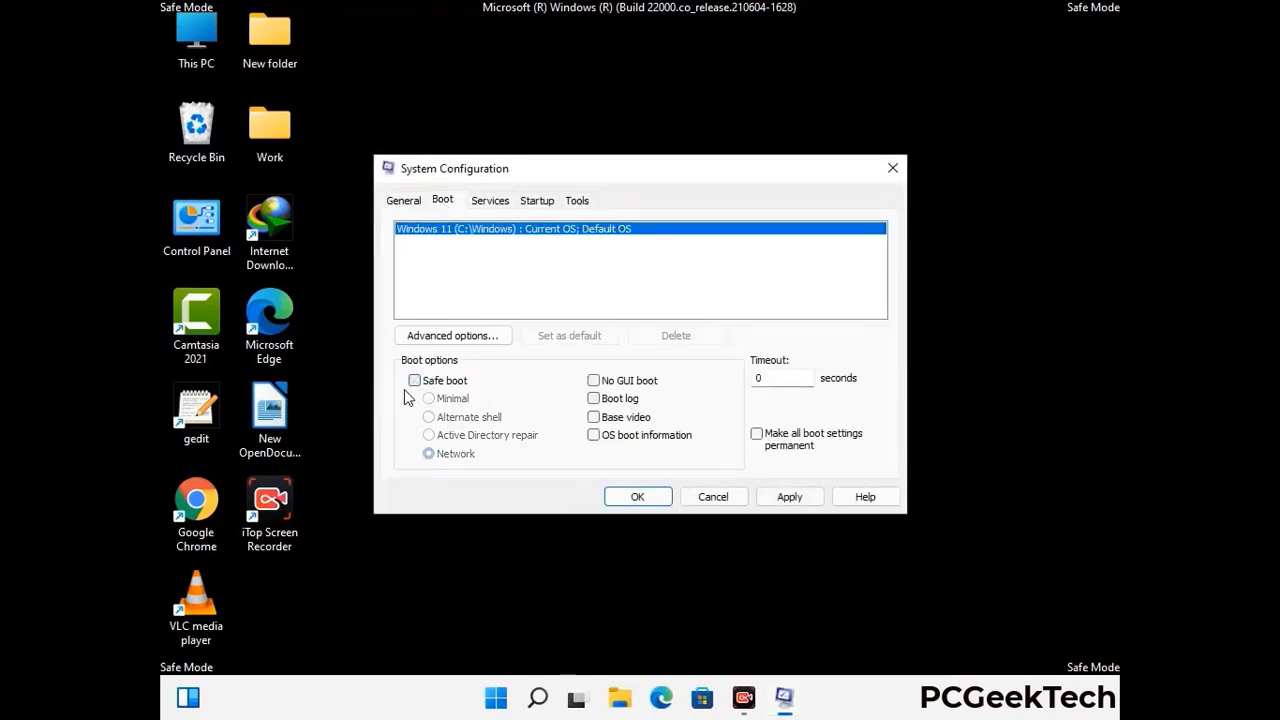